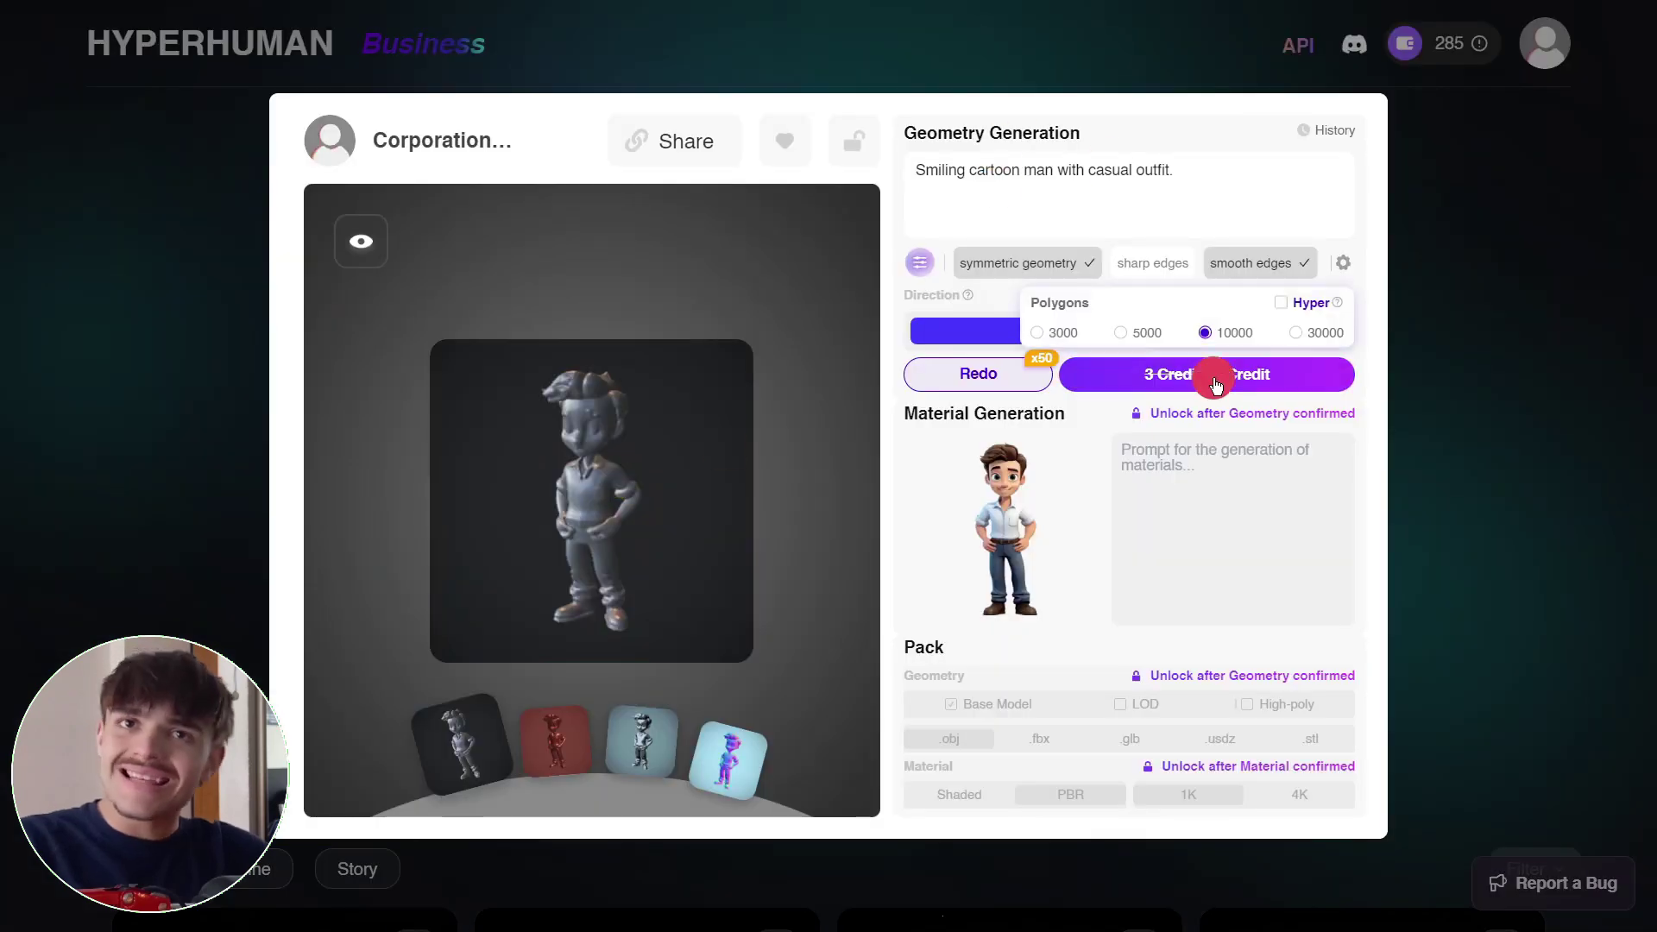
Confirm the smiling cartoon man's geometry at 10000 polygons and answer the symmetry question
left_click(1209, 373)
left_click(1279, 370)
Open the generated cartoon man in the Mesh Editor and examine the character from several sides
mouse_move(828, 406)
left_mouse_down()
mouse_move(617, 425)
mouse_move(466, 469)
mouse_move(484, 457)
left_mouse_up()
left_click(1290, 134)
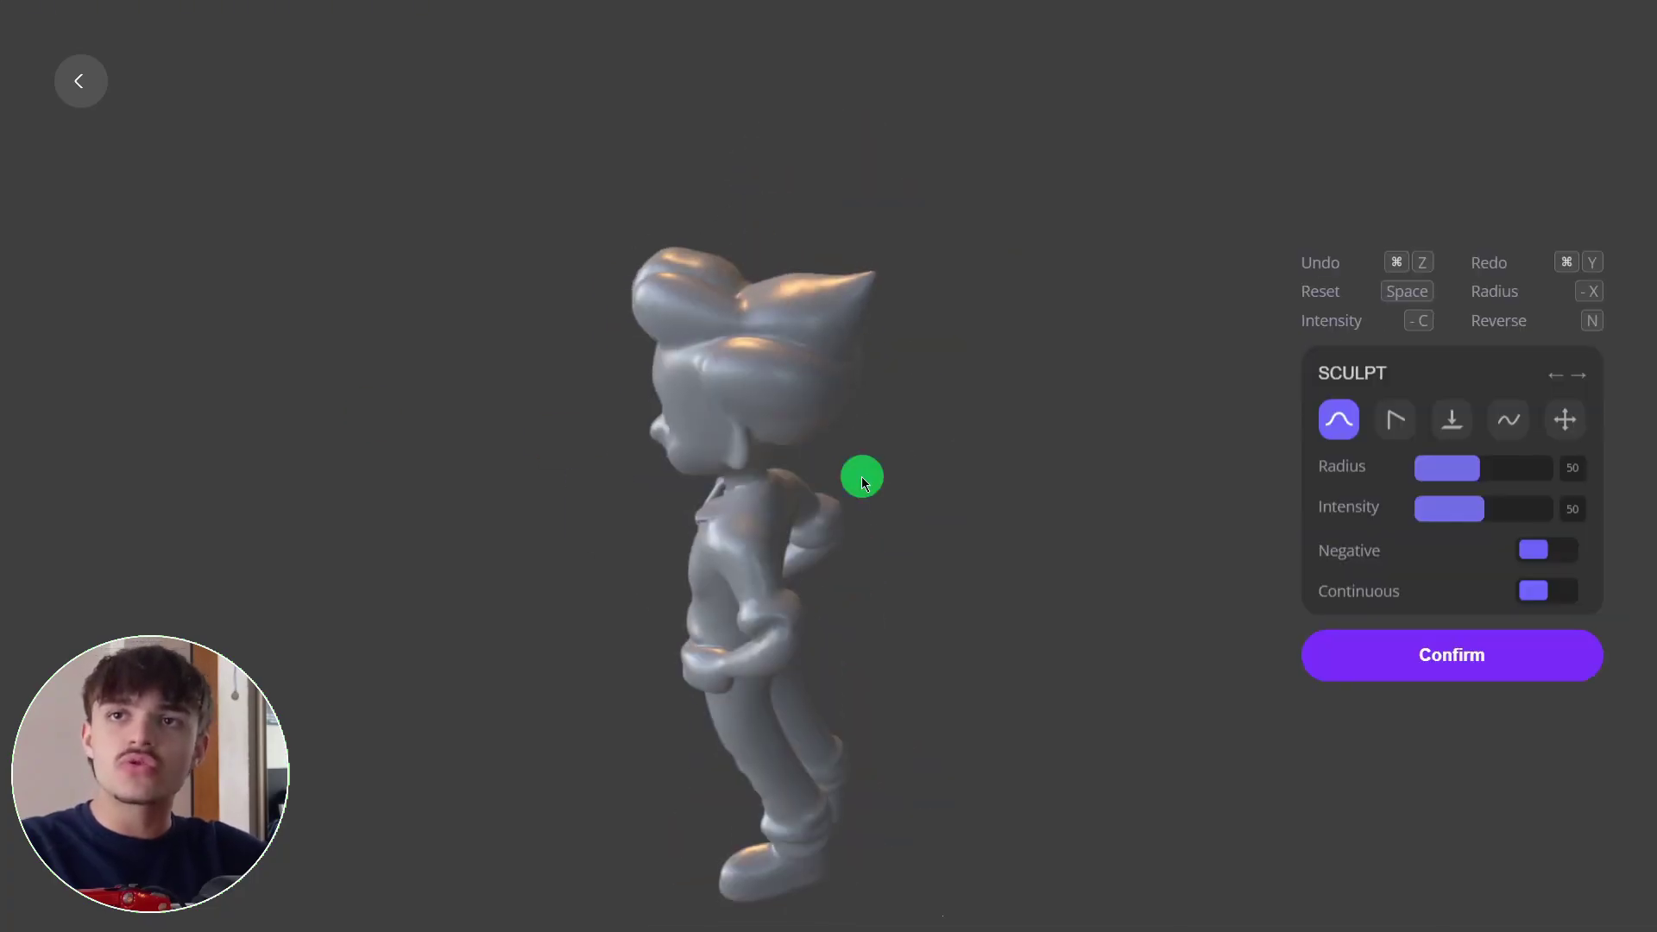
key("Right")
key("Right")
mouse_move(839, 344)
left_mouse_down()
mouse_move(682, 516)
mouse_move(843, 333)
mouse_move(1058, 359)
left_mouse_up()
key("Left")
key("Left")
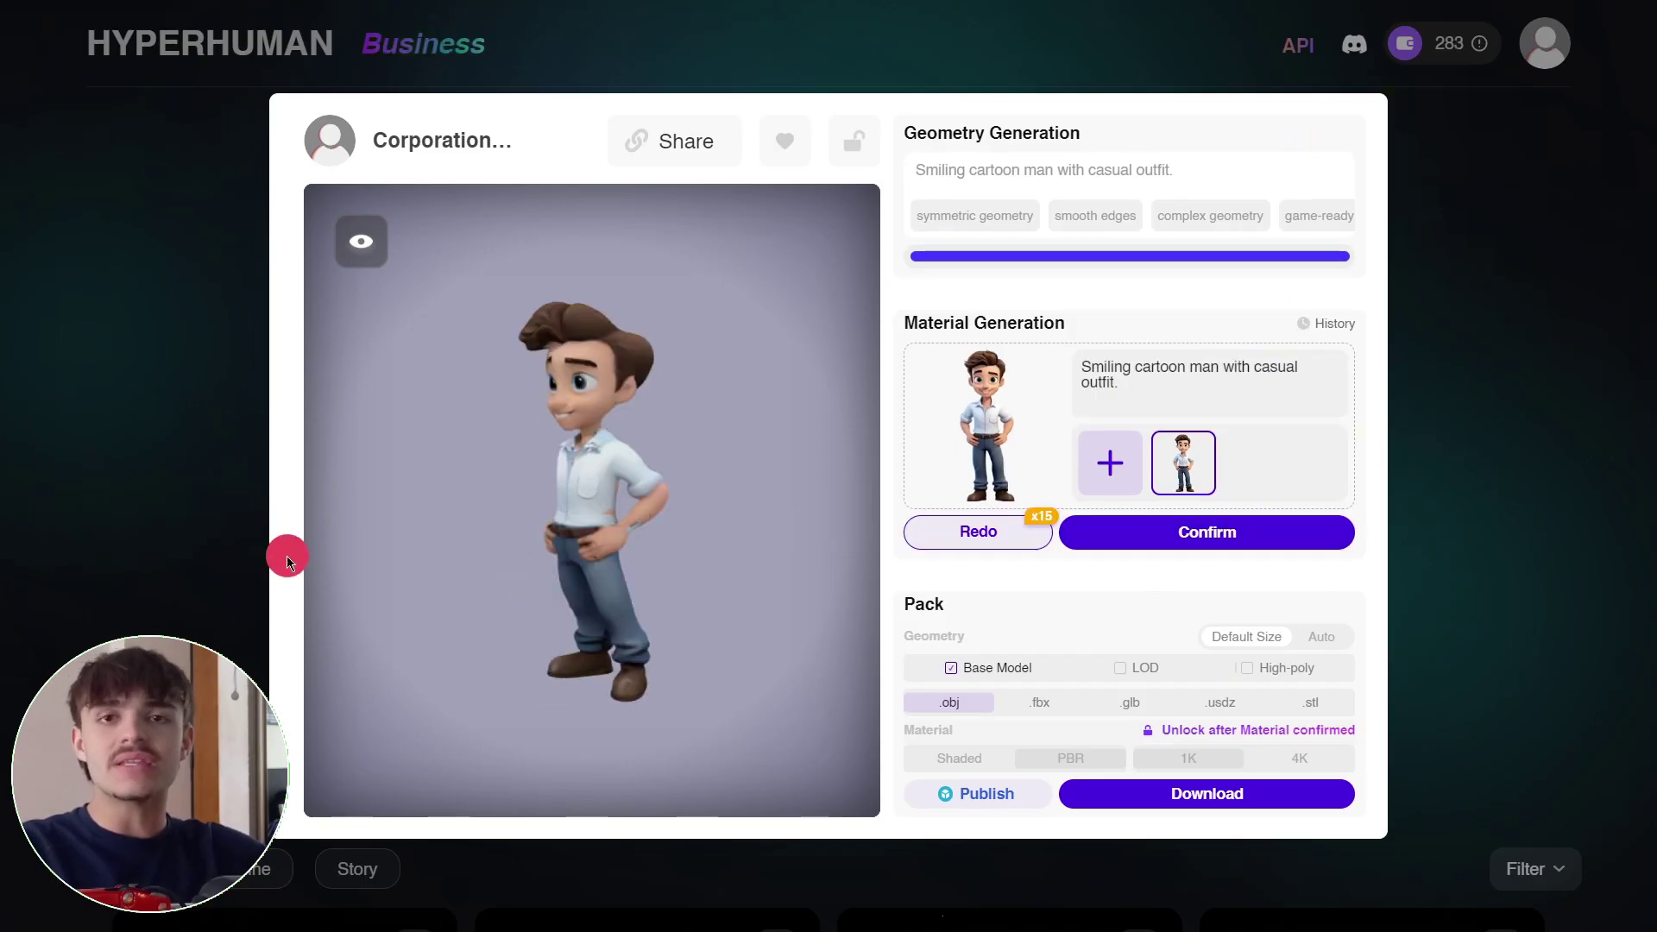
left_click_drag(288, 555, 665, 522)
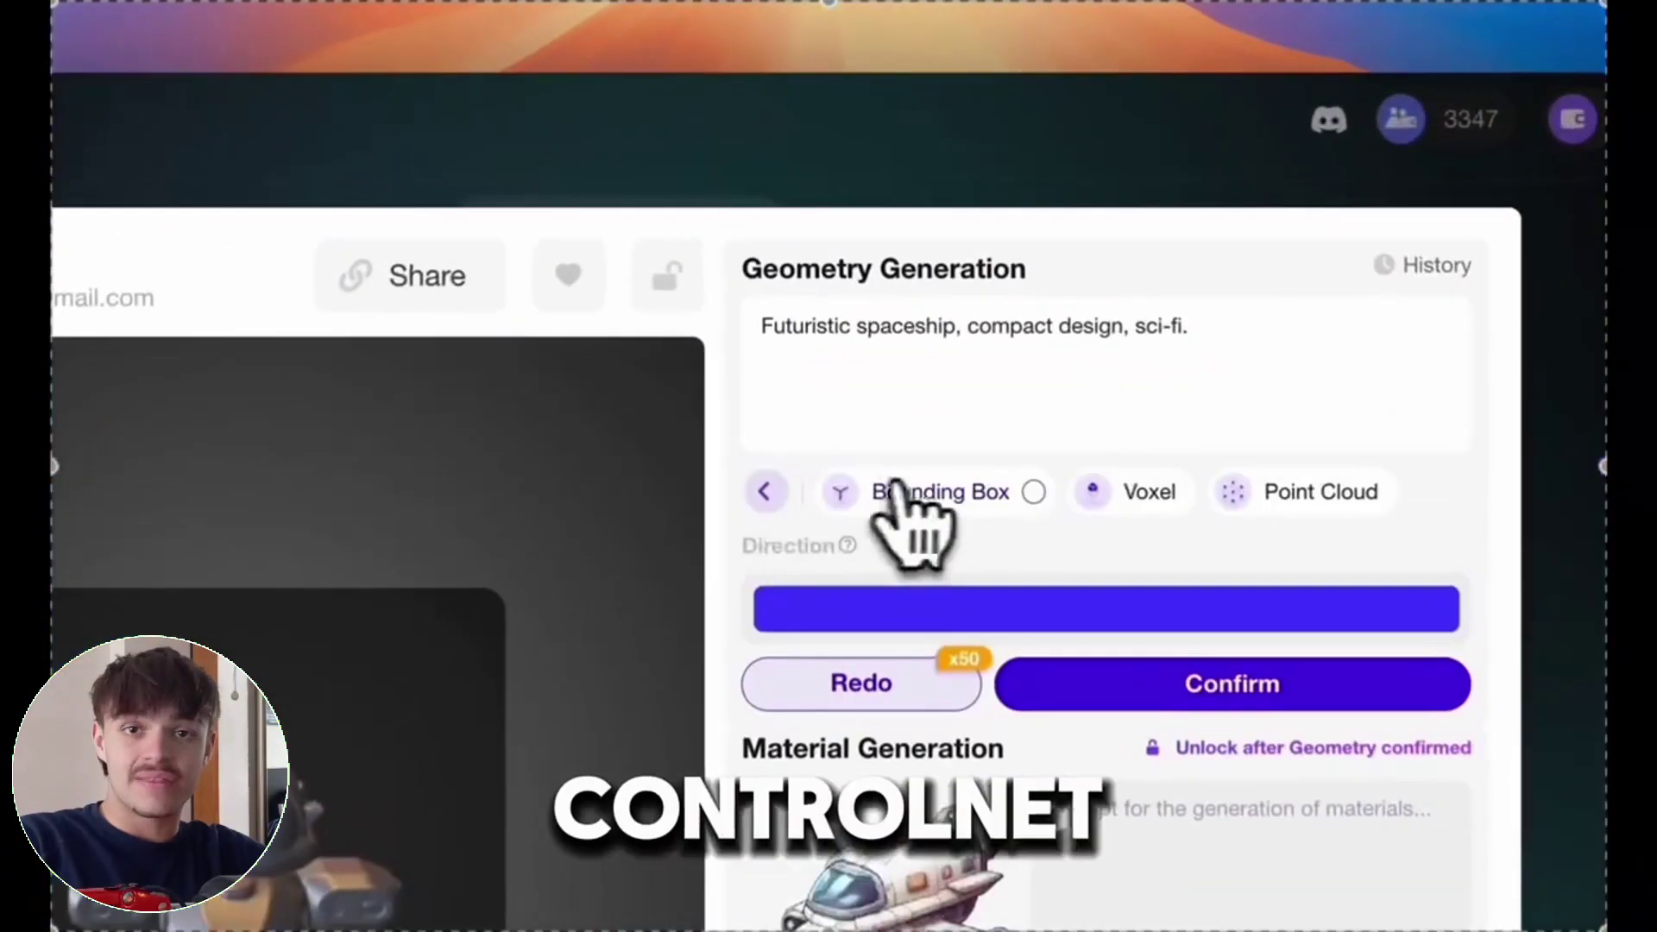
Set a bounding box dimension to 40 for the futuristic spaceship's geometry generation
left_click(950, 308)
type("40")
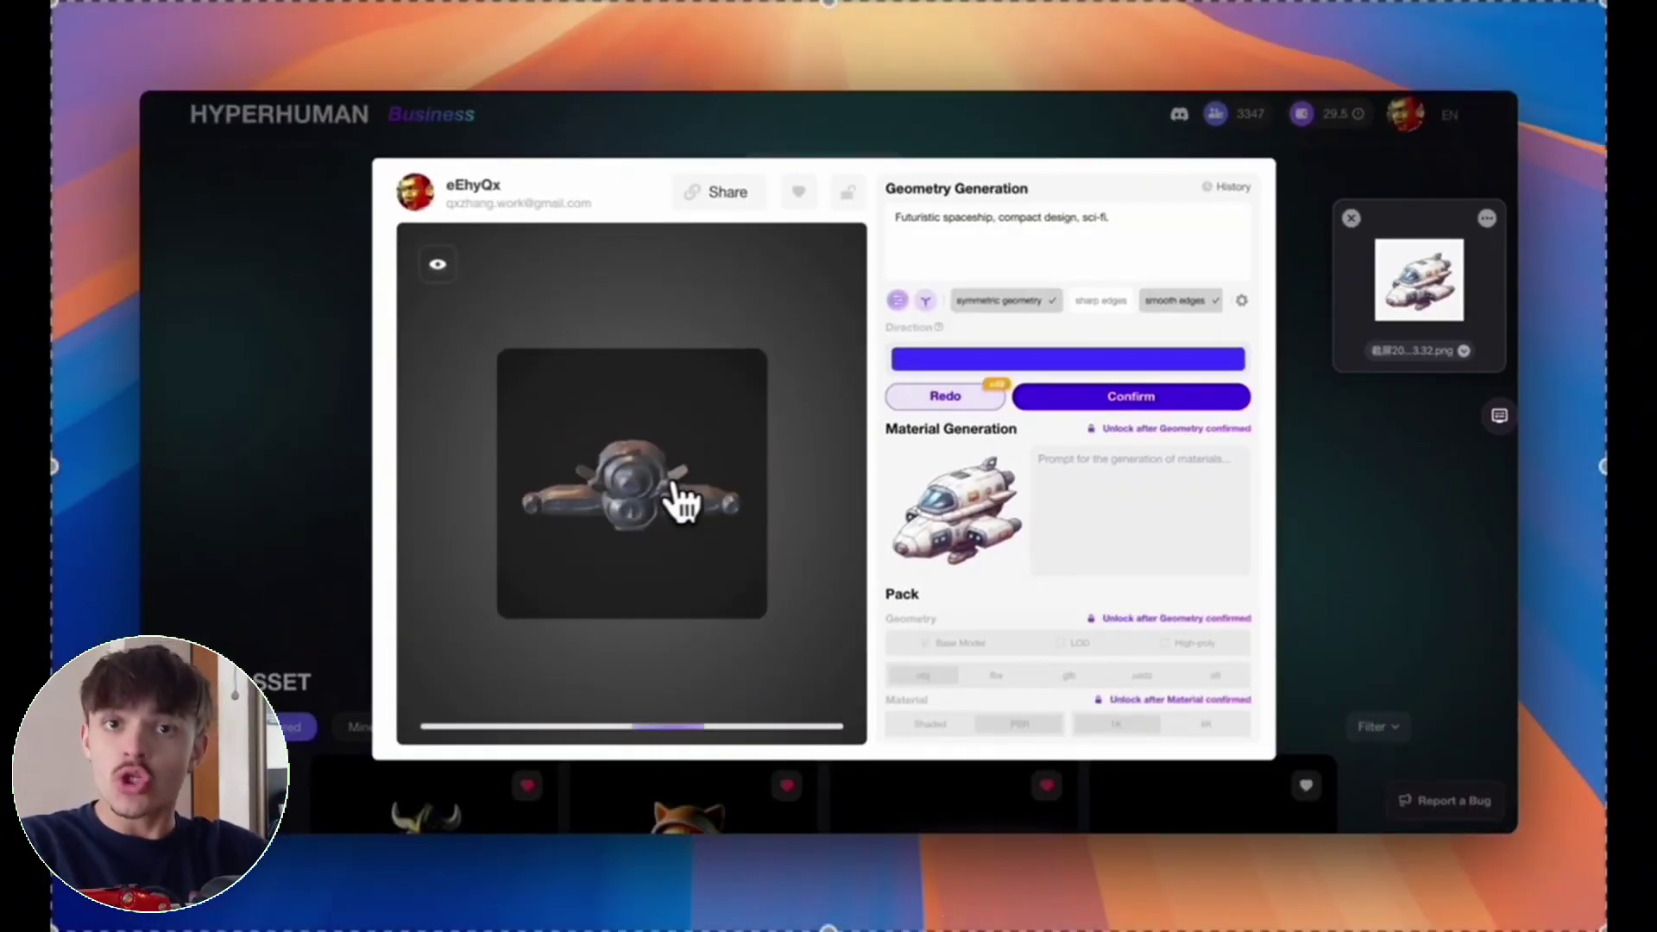
left_click(584, 375)
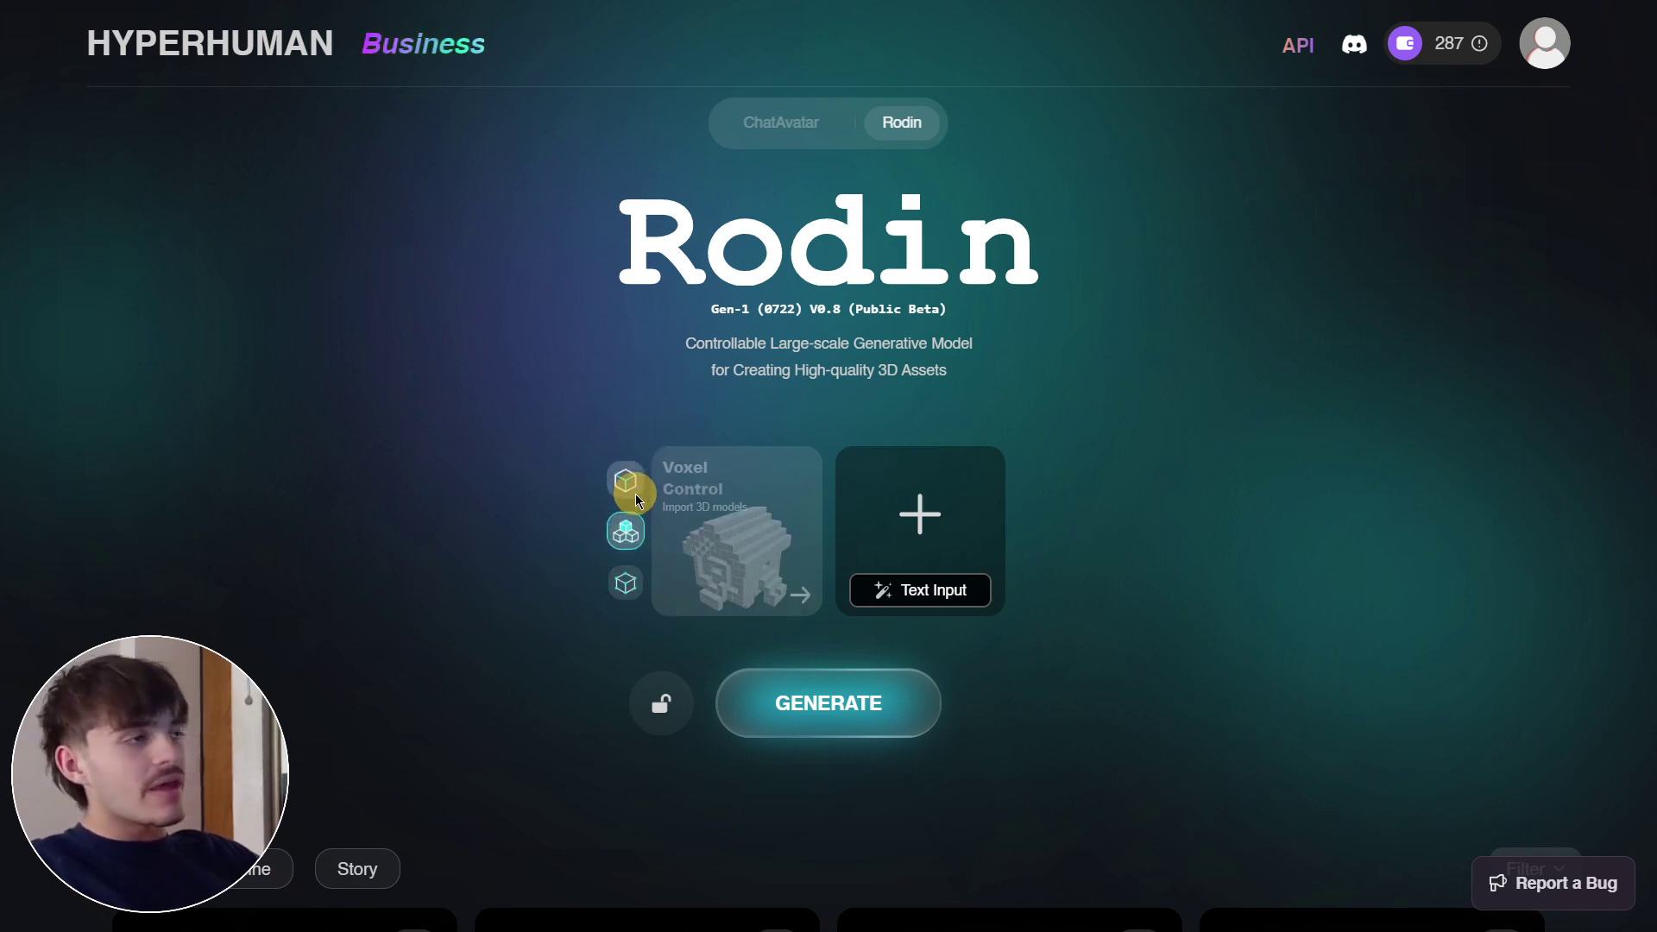
Switch the generation control to Point Cloud and back to Bounding Box Control
left_click(620, 591)
left_click(619, 483)
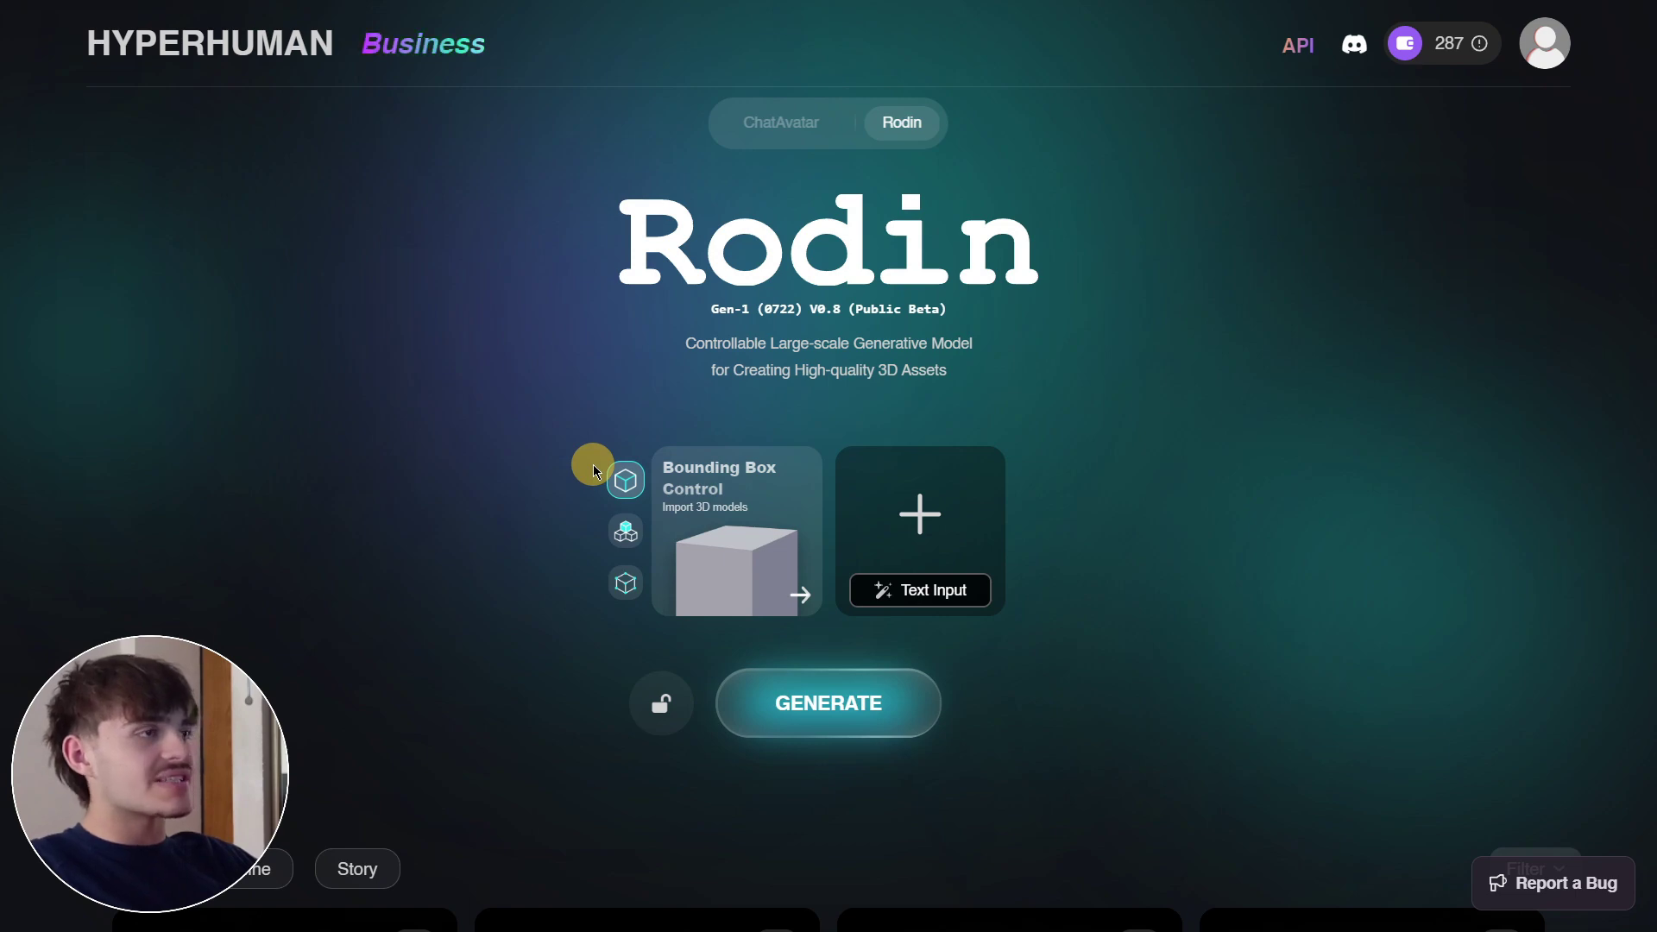
Browse the featured gallery of 3D assets below the Rodin generator
scroll(593, 464, "down", 10)
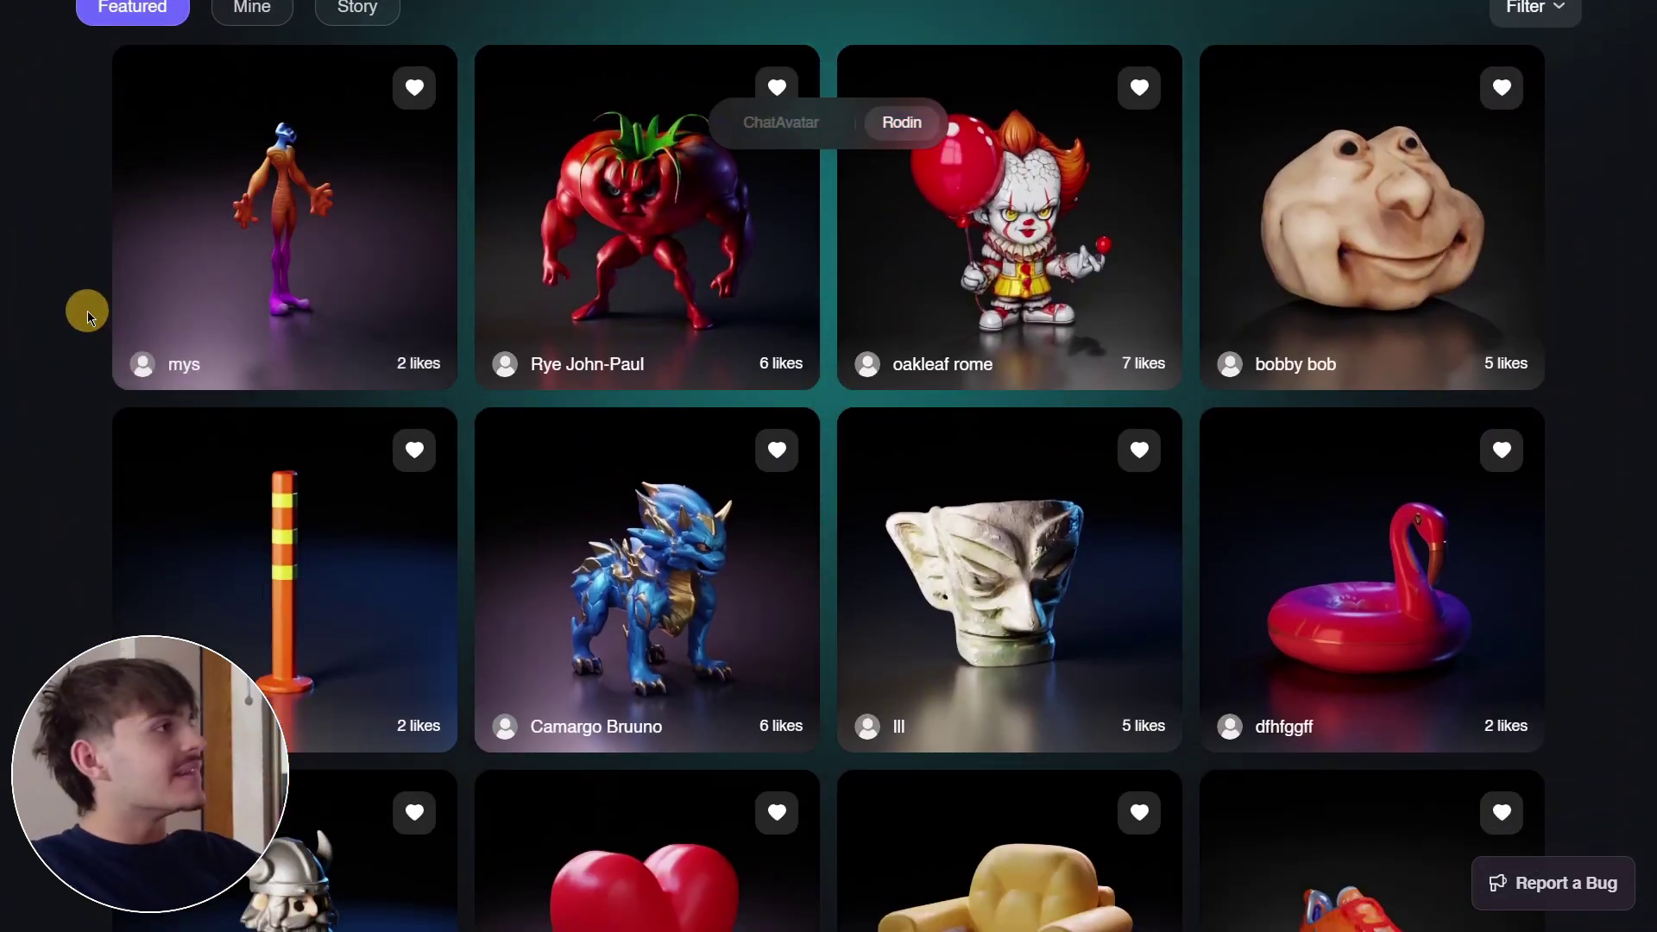
scroll(78, 316, "down", 1)
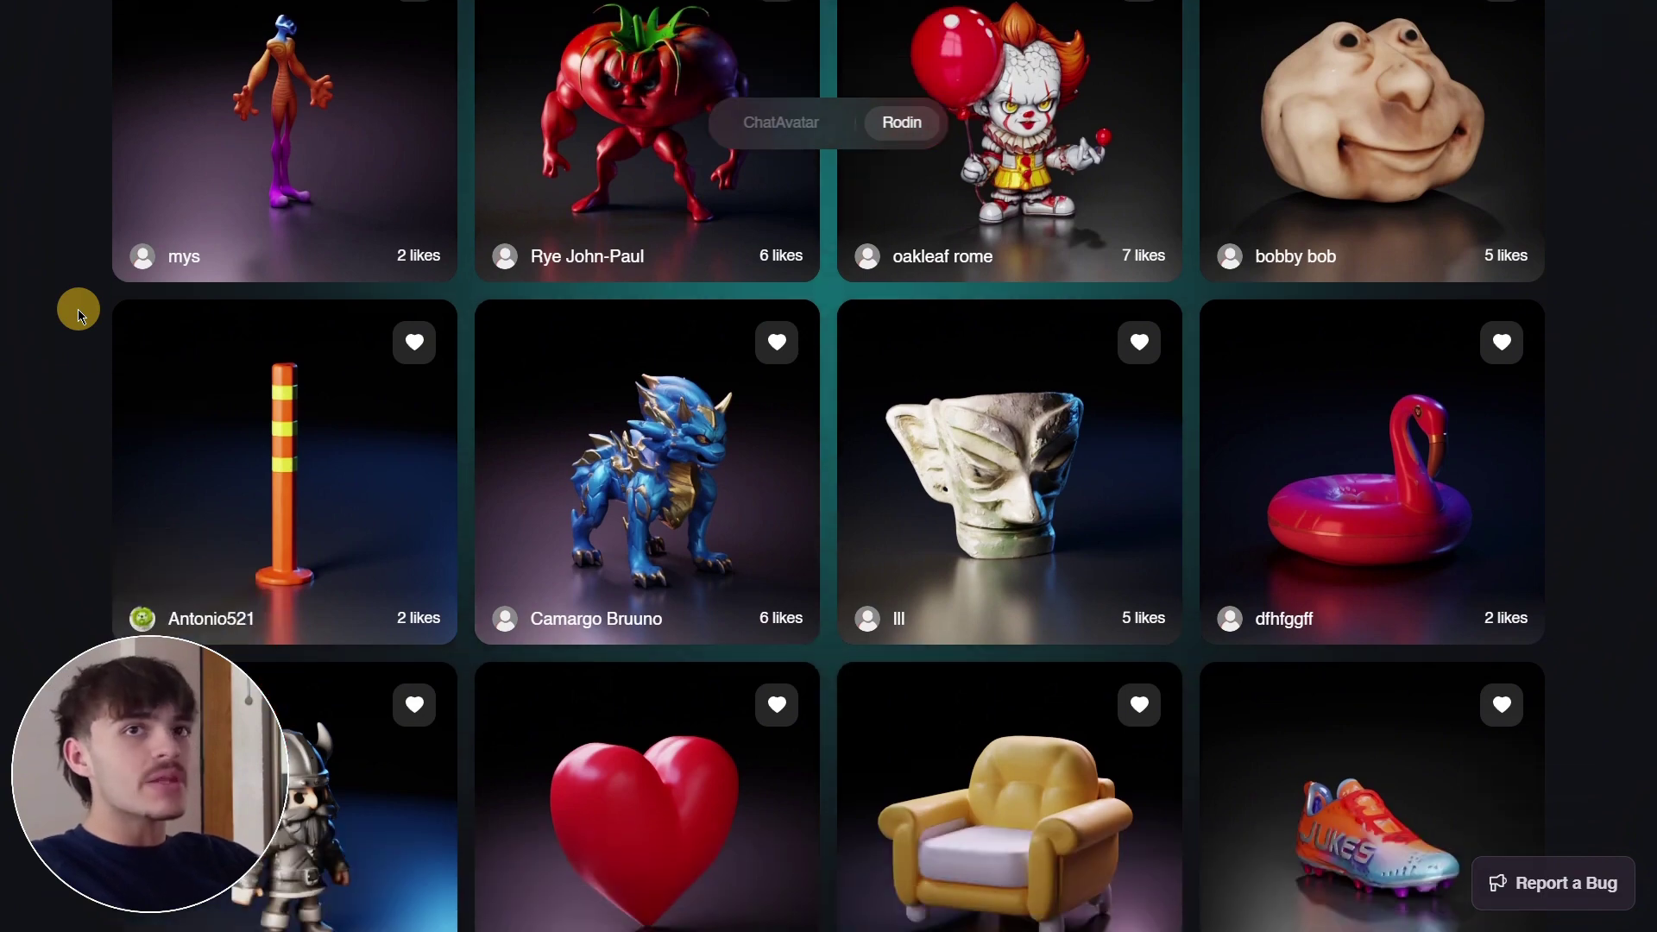
scroll(79, 316, "down", 4)
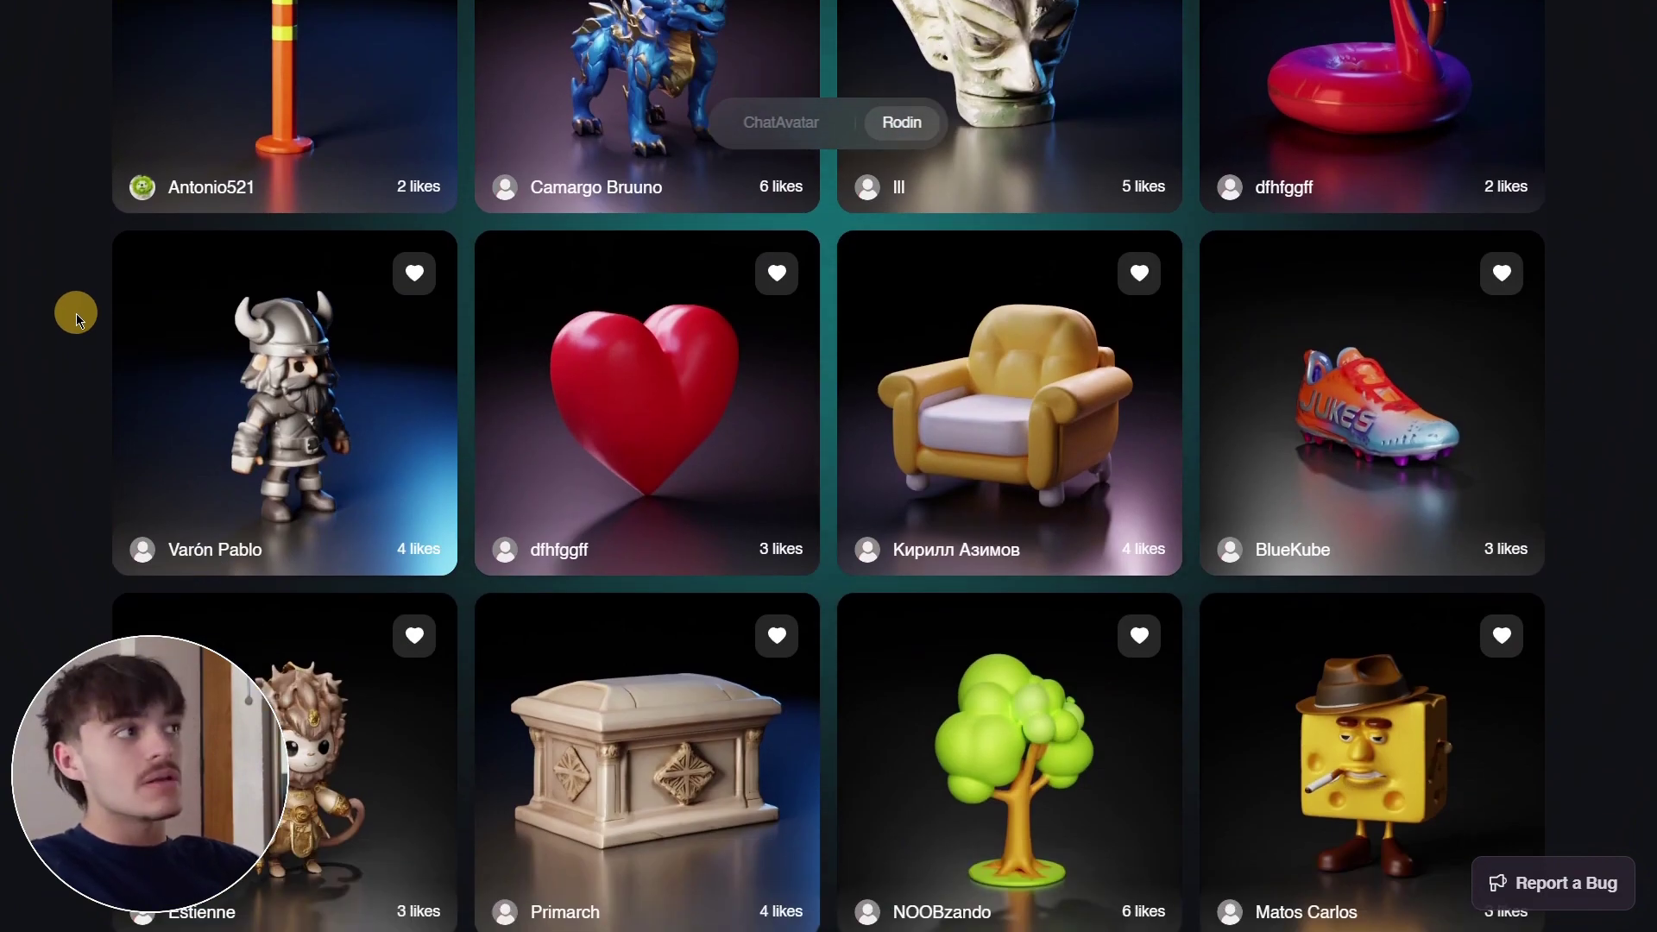
scroll(78, 319, "down", 8)
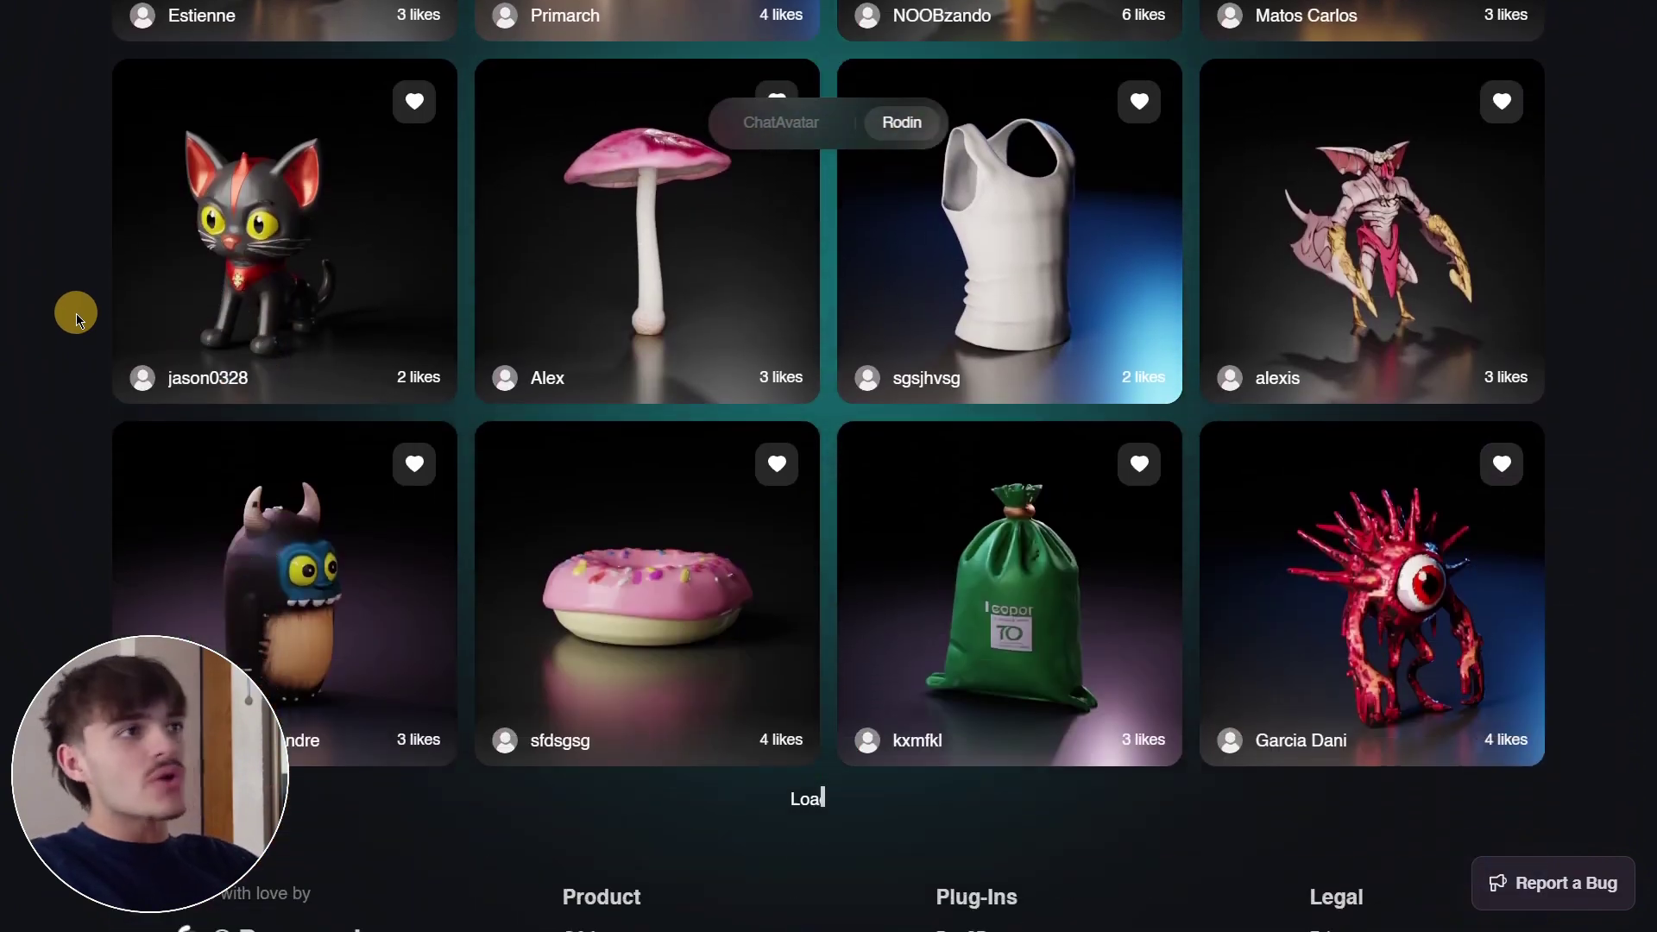
scroll(78, 320, "down", 1)
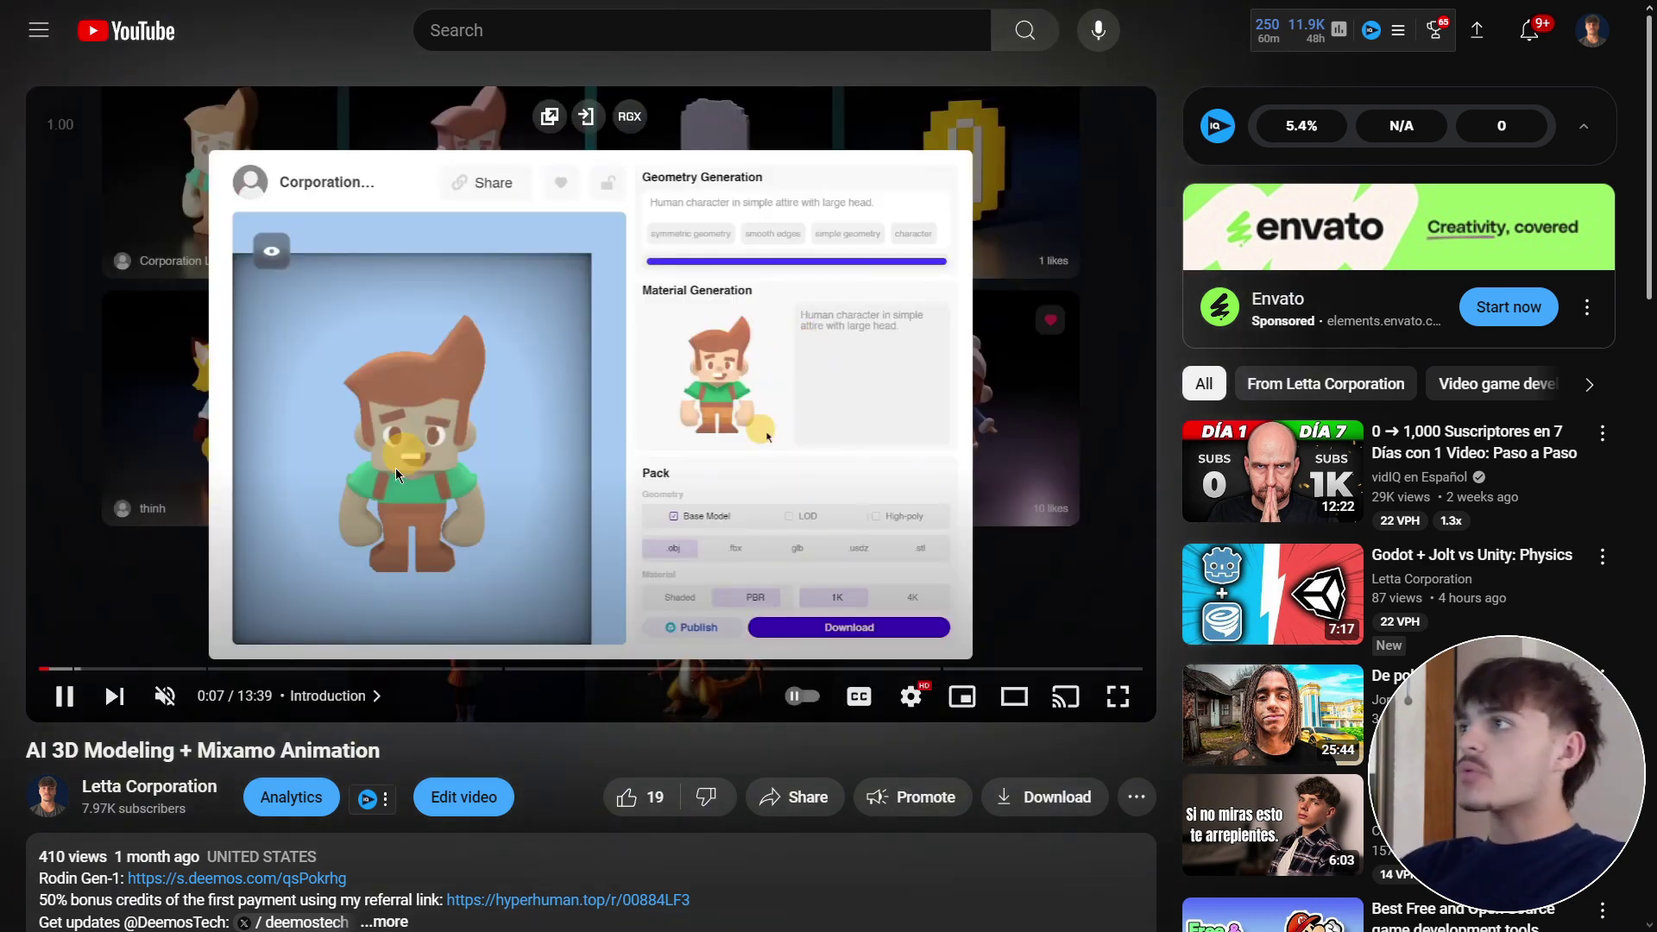
left_click(455, 753)
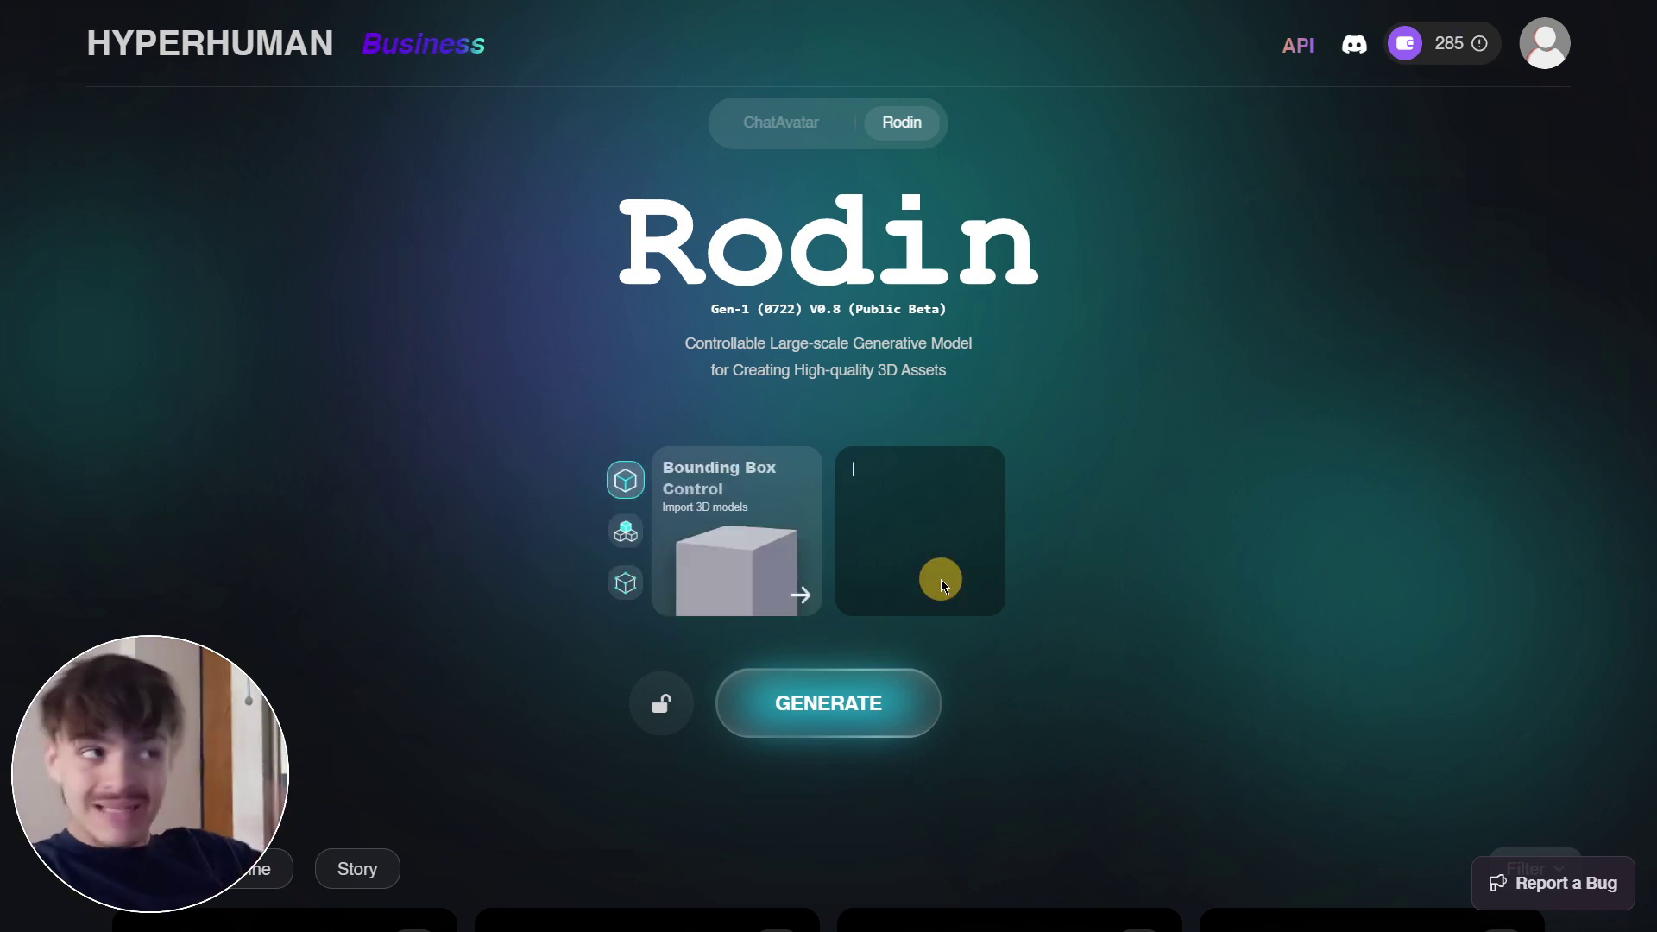
Load Character.png from the Downloads folder as the reference image for the 3D generation
left_click(922, 514)
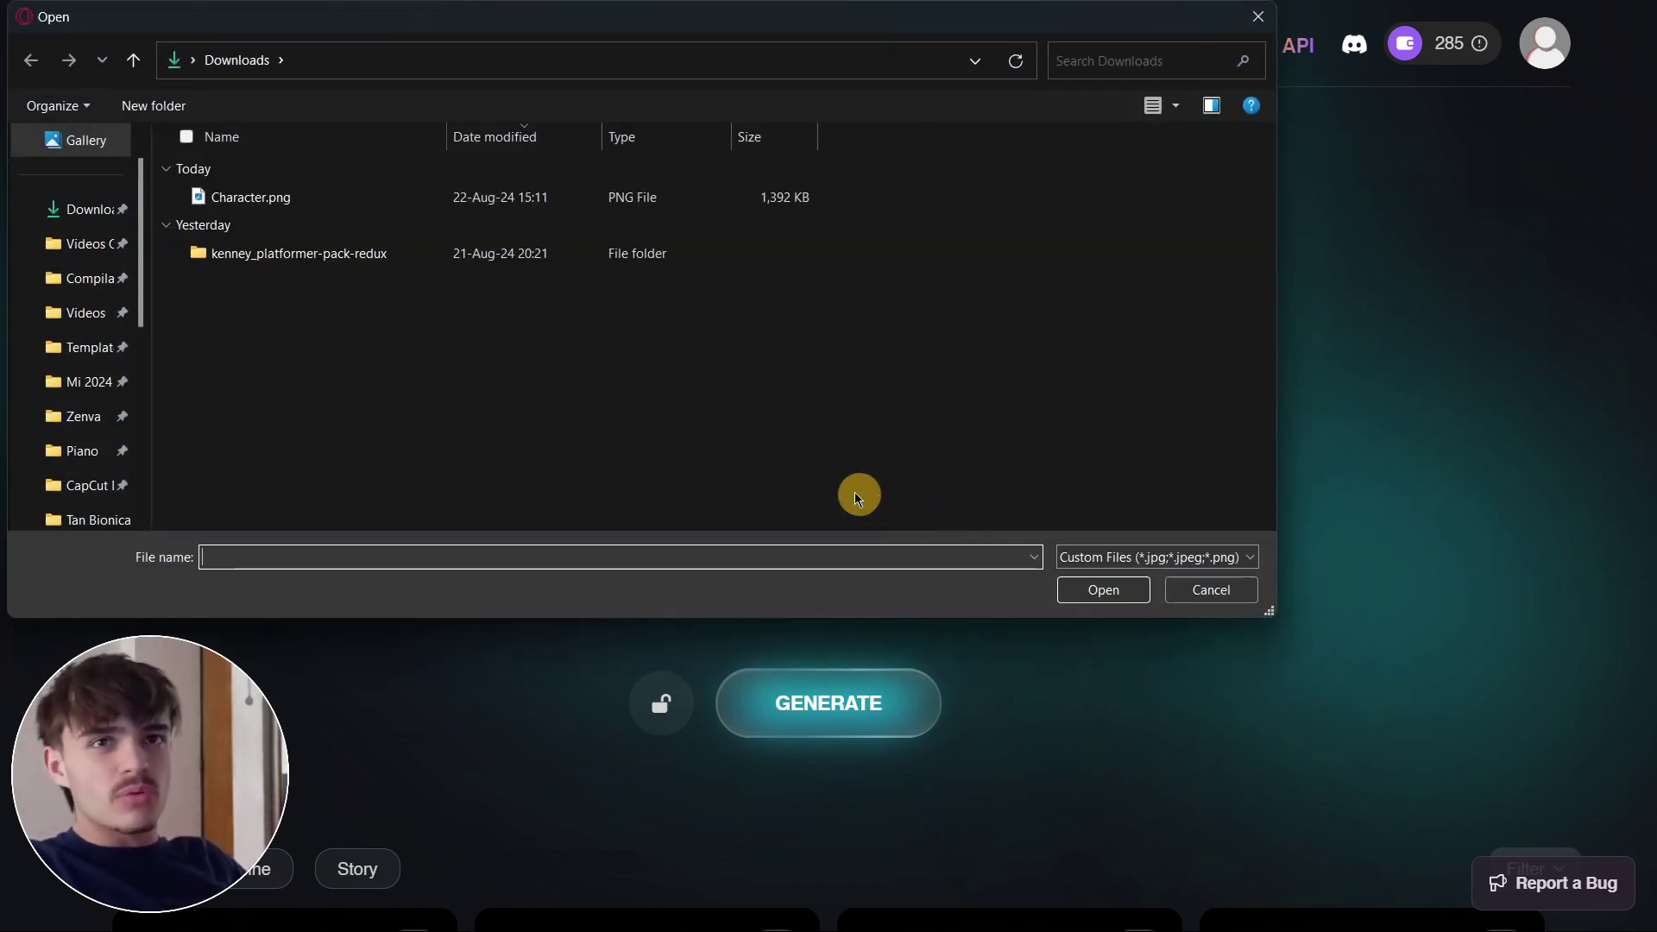
double_click(303, 184)
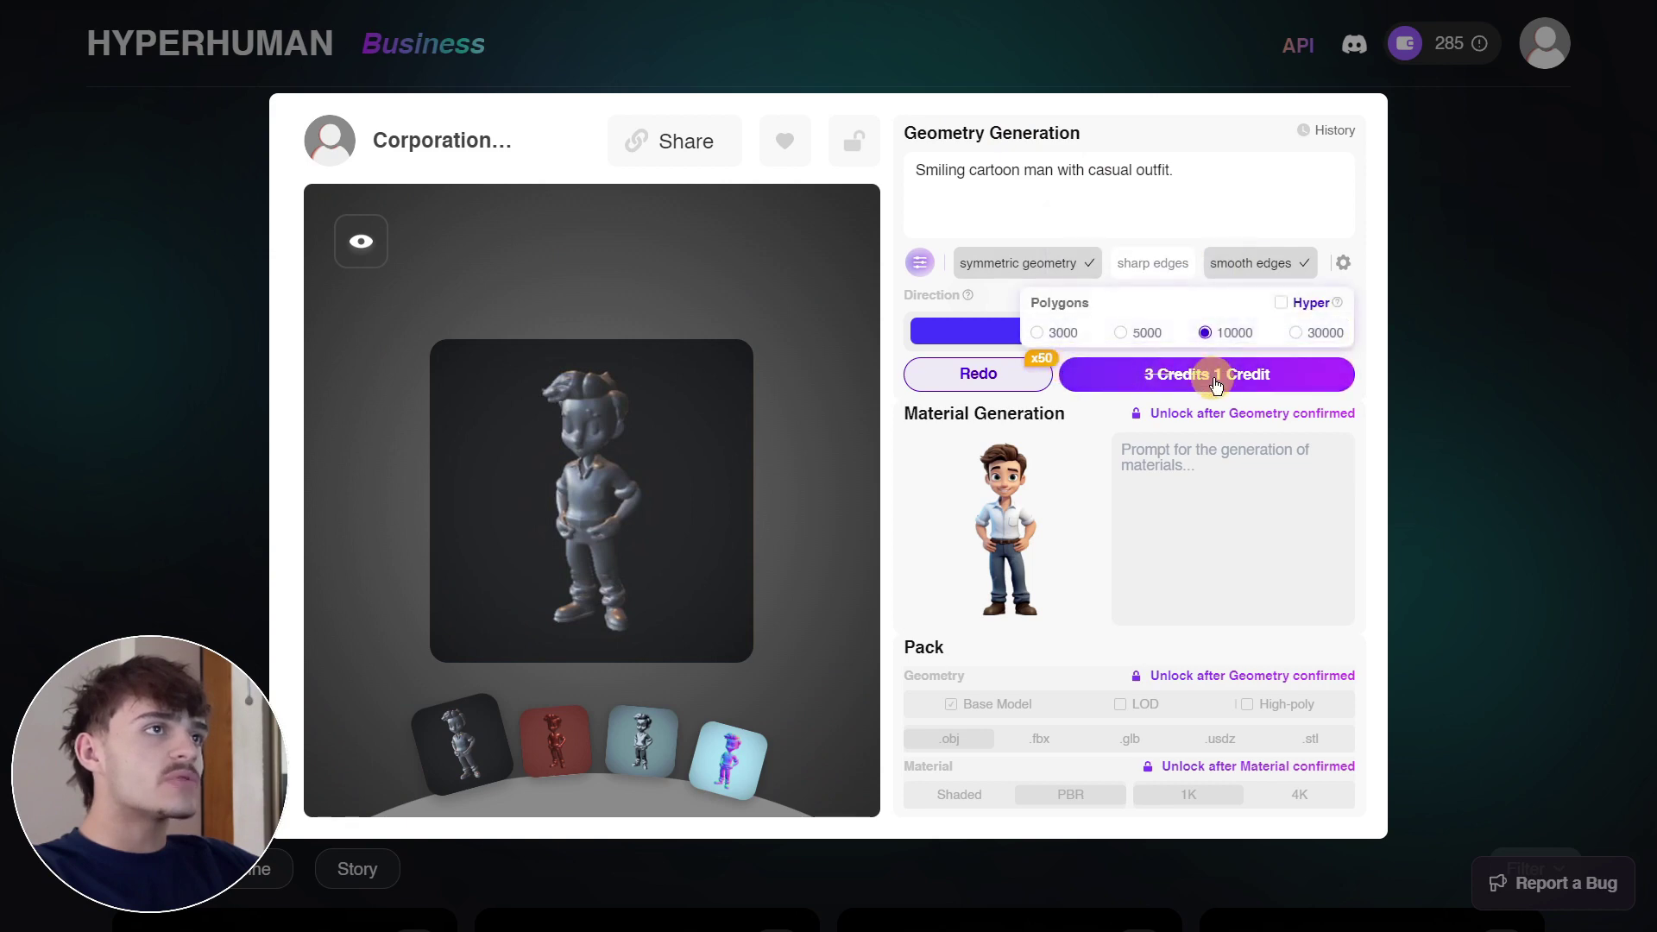
Confirm the cartoon man's geometry with 10000 polygons and answer that the object is not symmetrical
left_click(1217, 381)
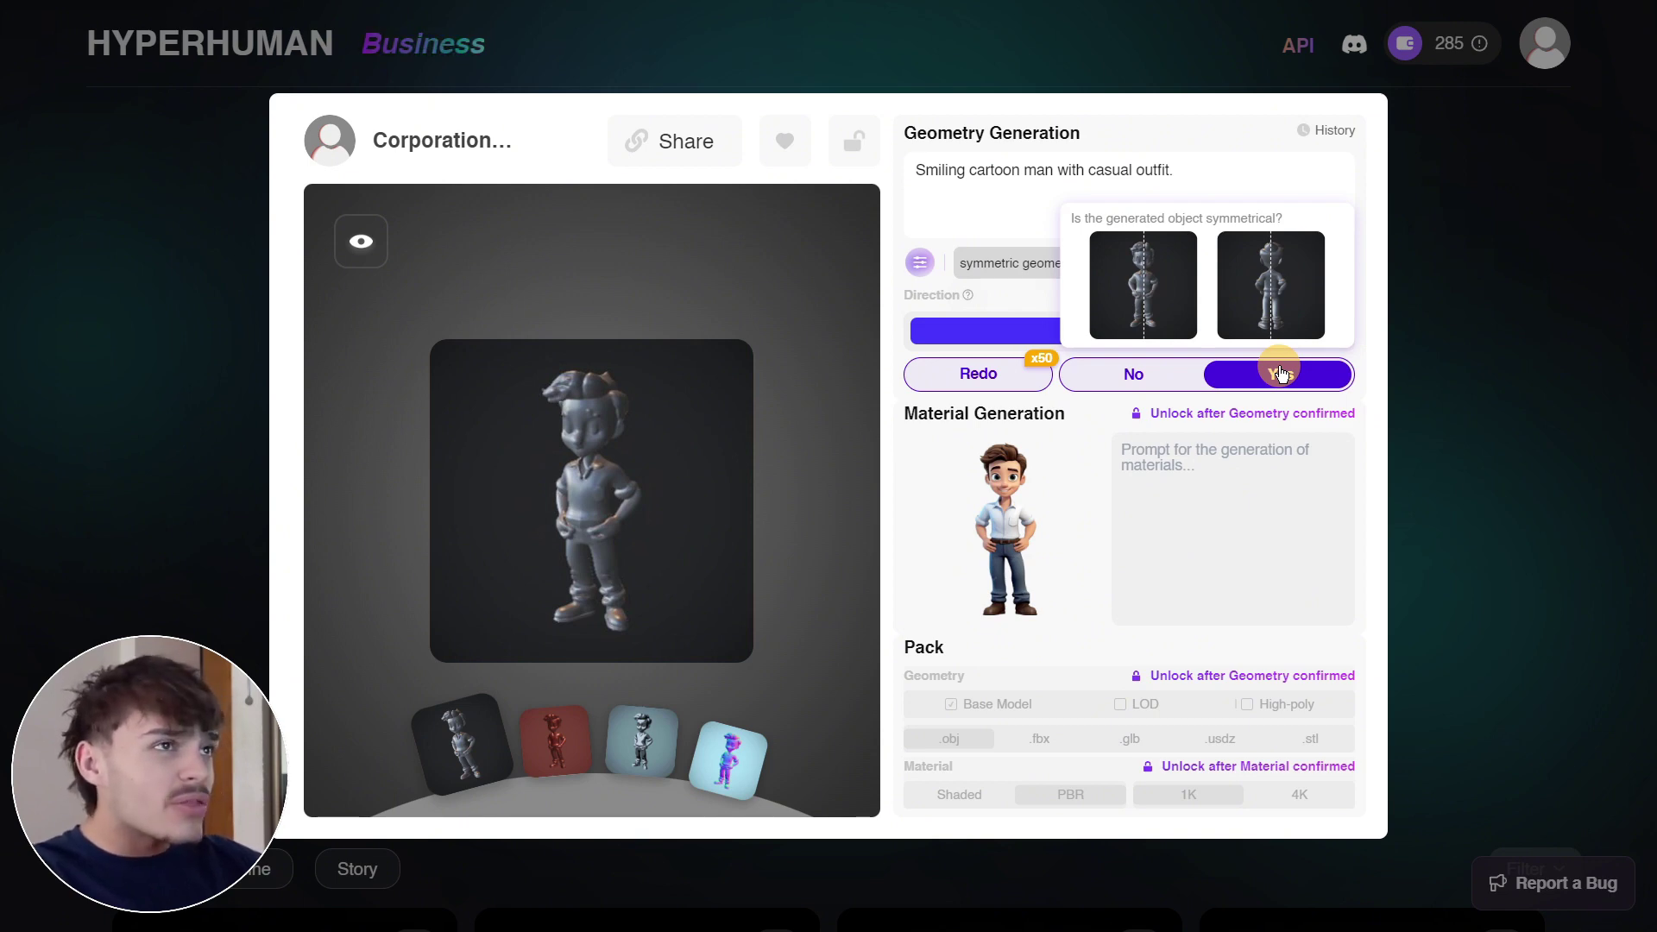
left_click(1138, 374)
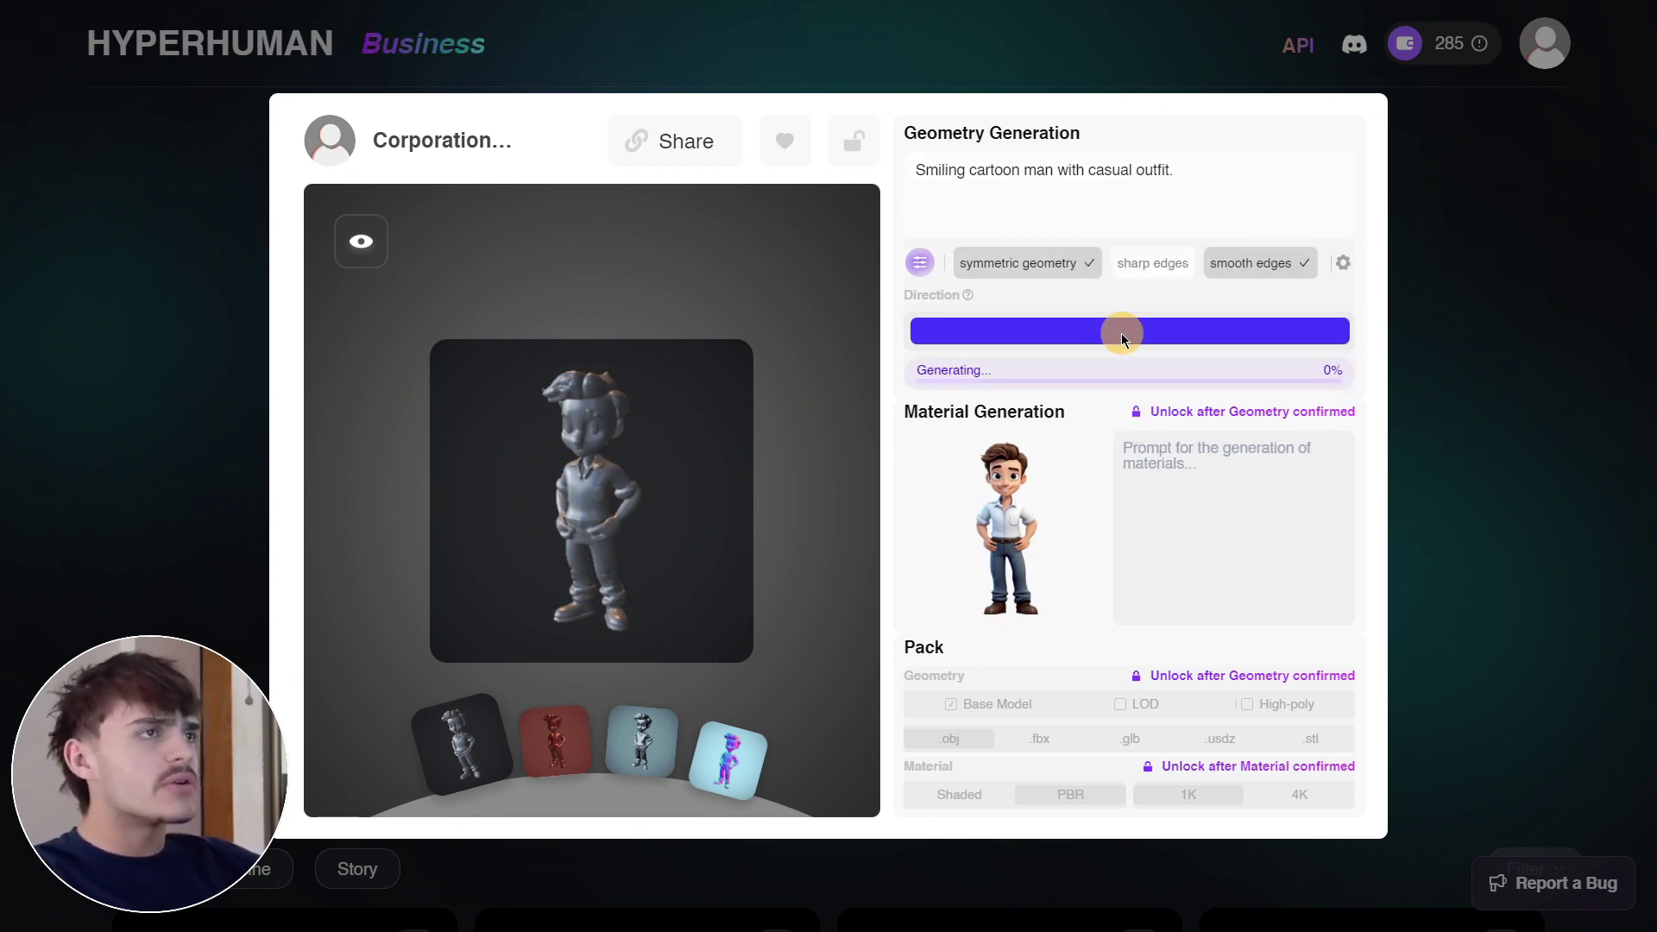
Examine the untextured character from all sides and up close in the Mesh Editor, and return to the asset
left_click_drag(310, 414, 7, 525)
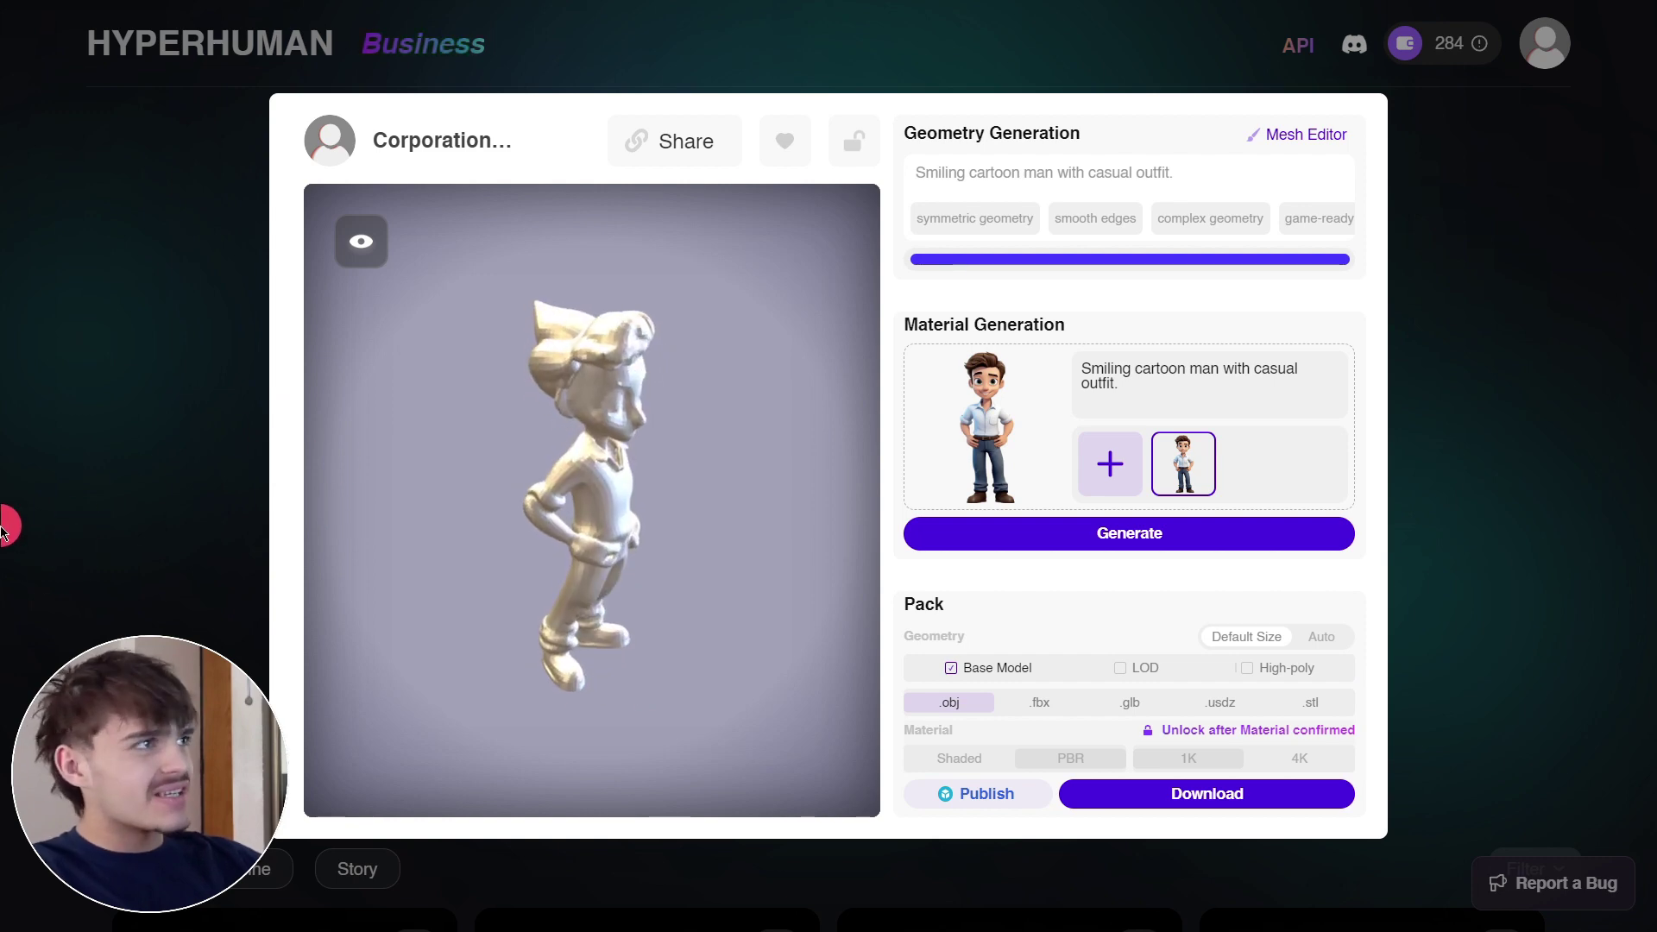
left_click_drag(410, 524, 518, 380)
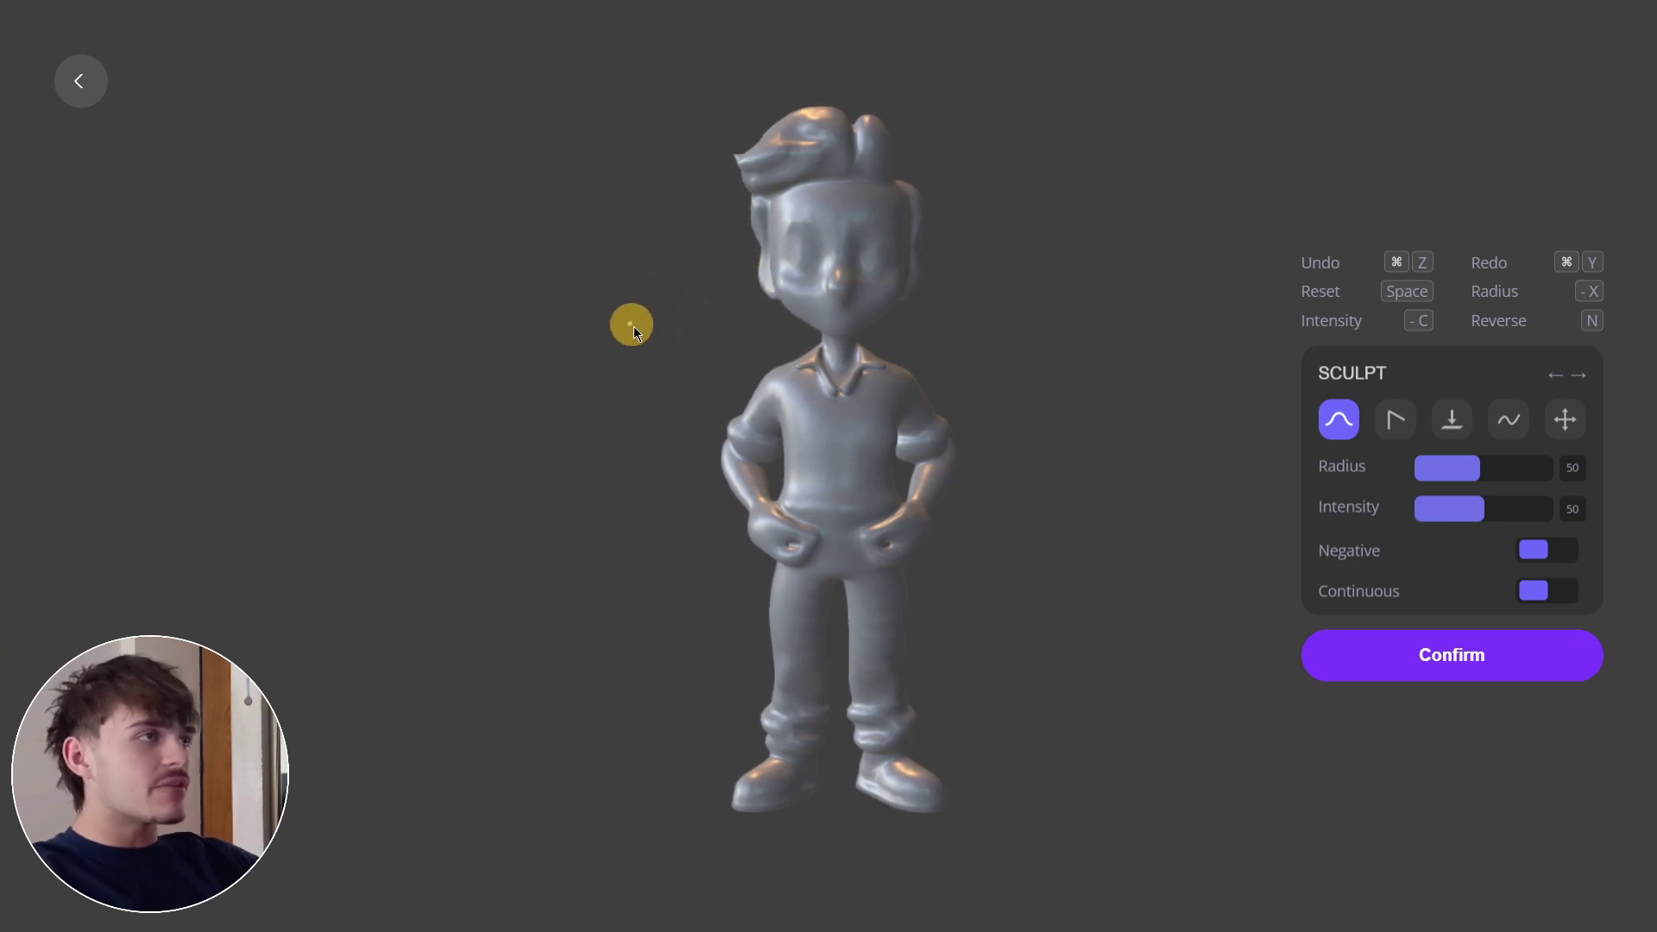
mouse_move(935, 255)
left_mouse_down()
mouse_move(939, 343)
mouse_move(570, 463)
mouse_move(1235, 340)
left_mouse_up()
key("Right")
key("Right")
right_click_drag(776, 307, 1160, 335)
left_click_drag(1161, 335, 888, 463)
scroll(1260, 407, "up", 5)
key("Left")
key("Left")
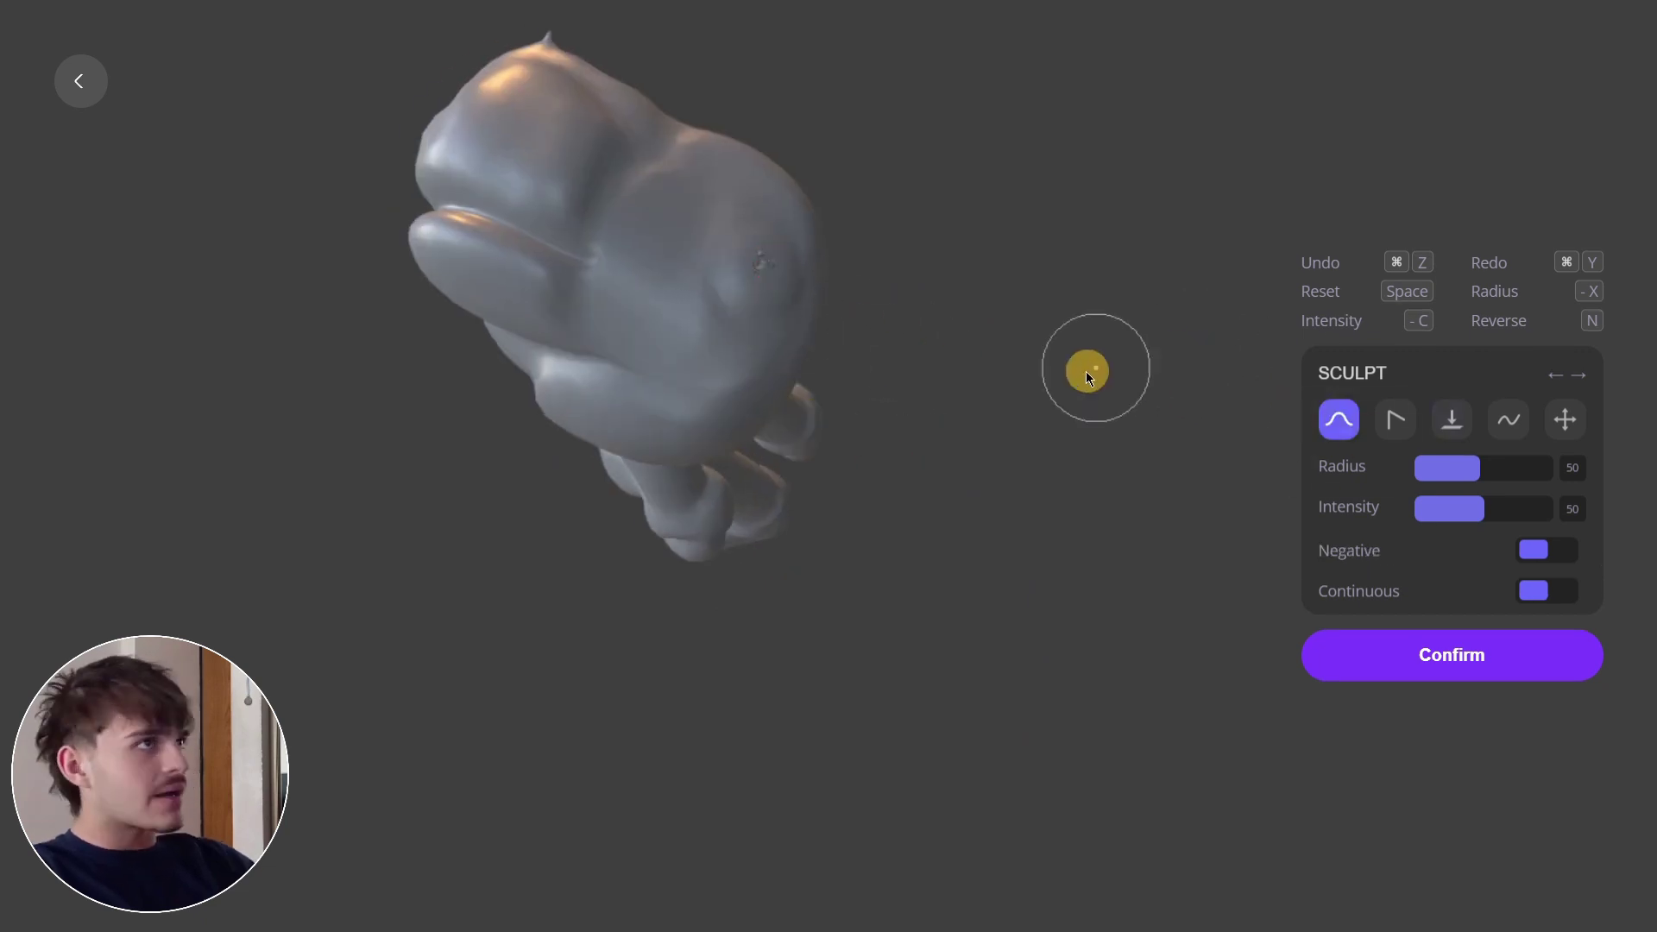
mouse_move(1086, 371)
left_mouse_down()
mouse_move(585, 376)
mouse_move(723, 421)
mouse_move(1027, 304)
mouse_move(888, 377)
left_mouse_up()
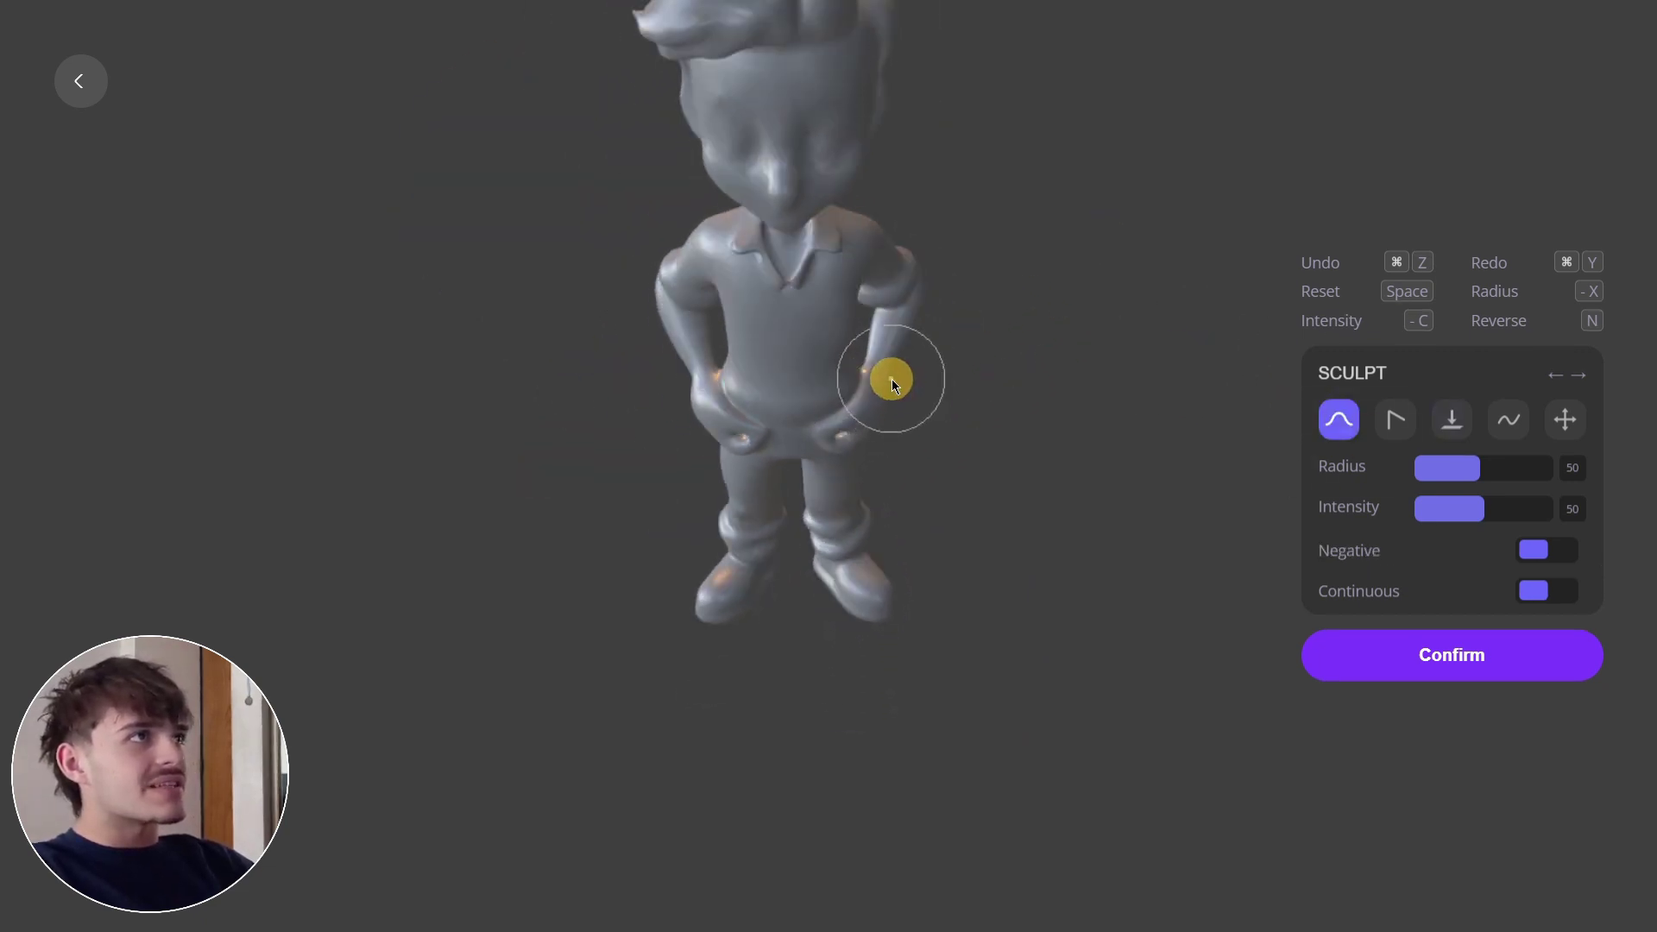
left_click(1398, 662)
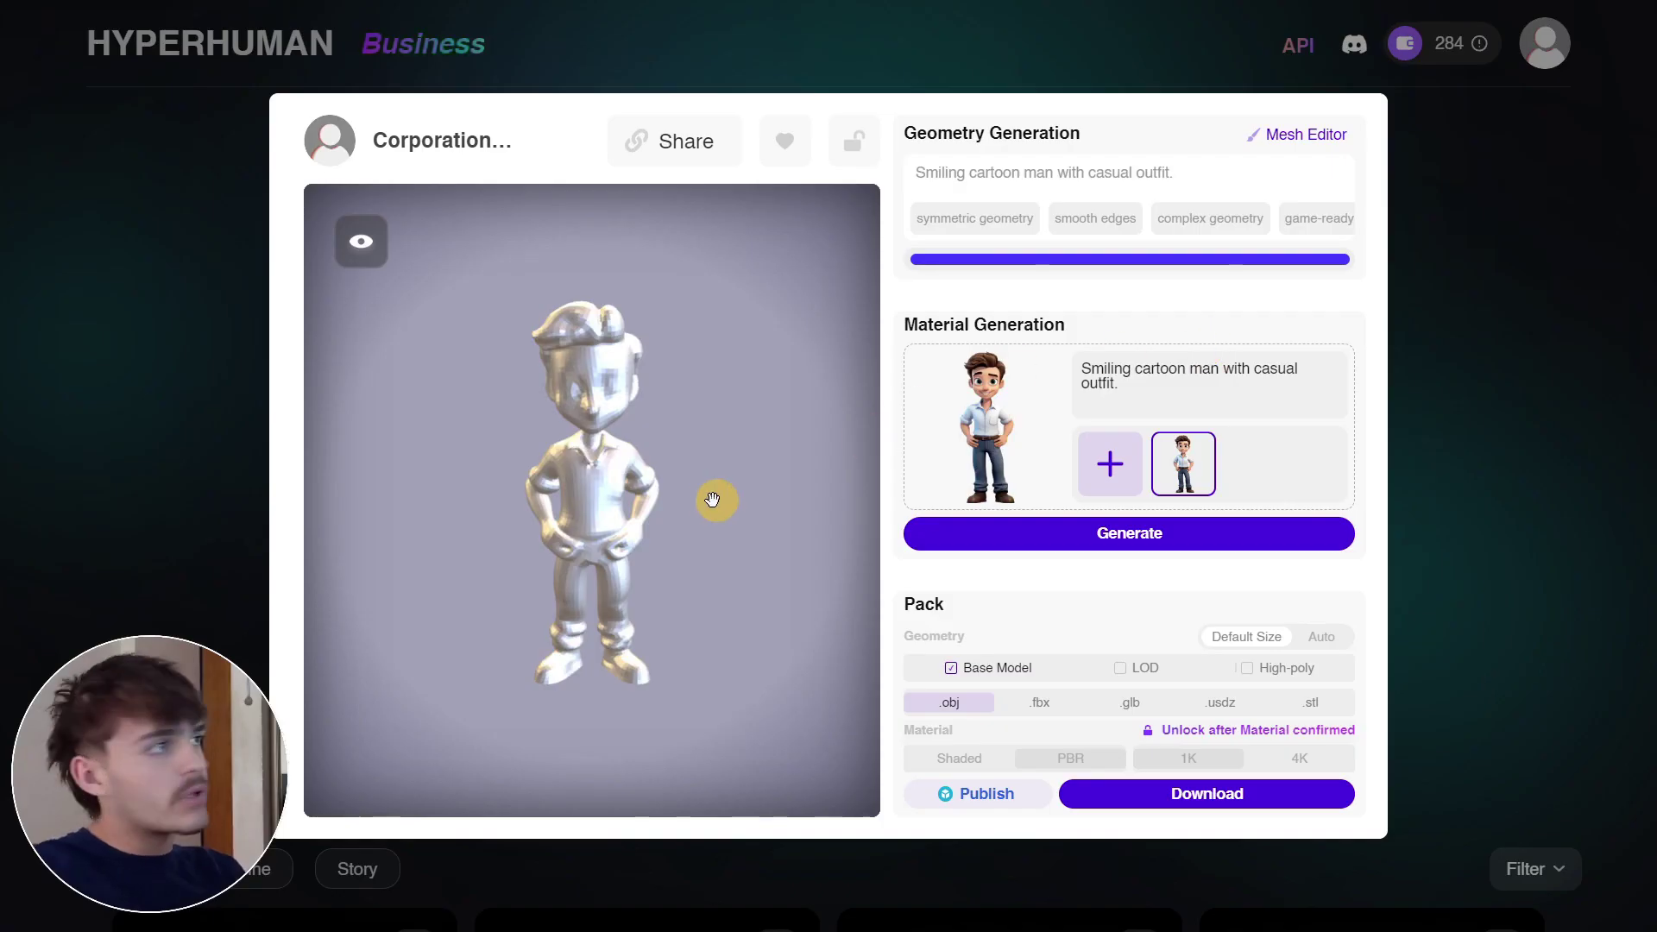
Generate the character's material from the prompt "Smiling cartoon man with casual outfit." and confirm it
left_click_drag(713, 499, 662, 477)
left_click(1074, 533)
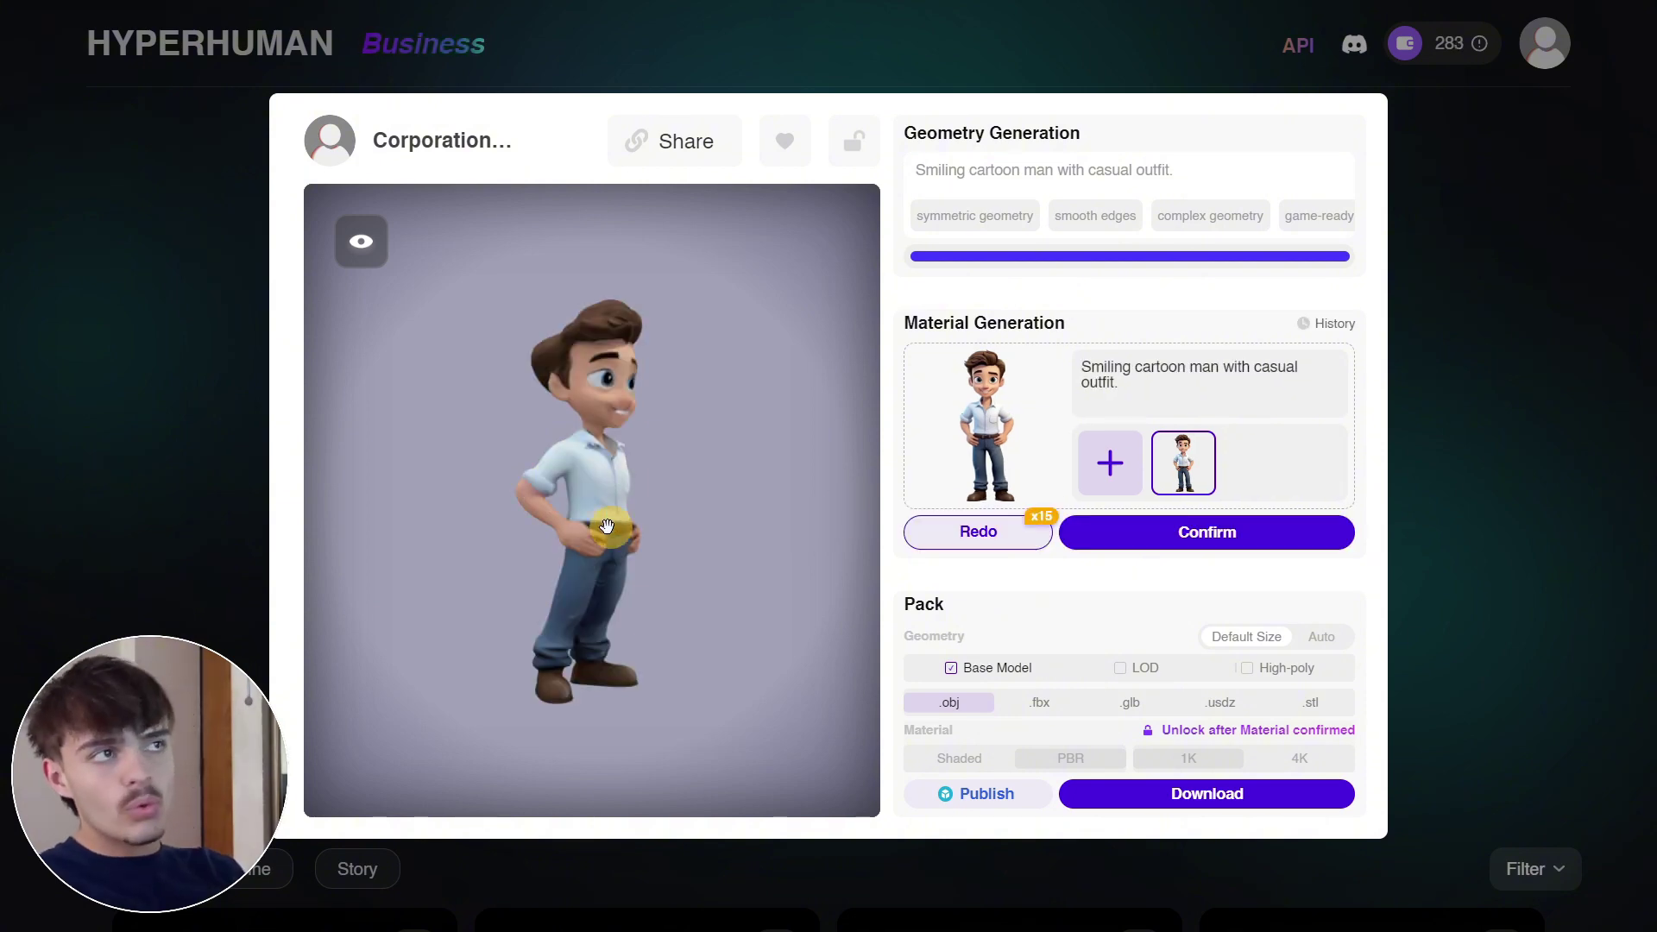
left_click_drag(814, 522, 592, 493)
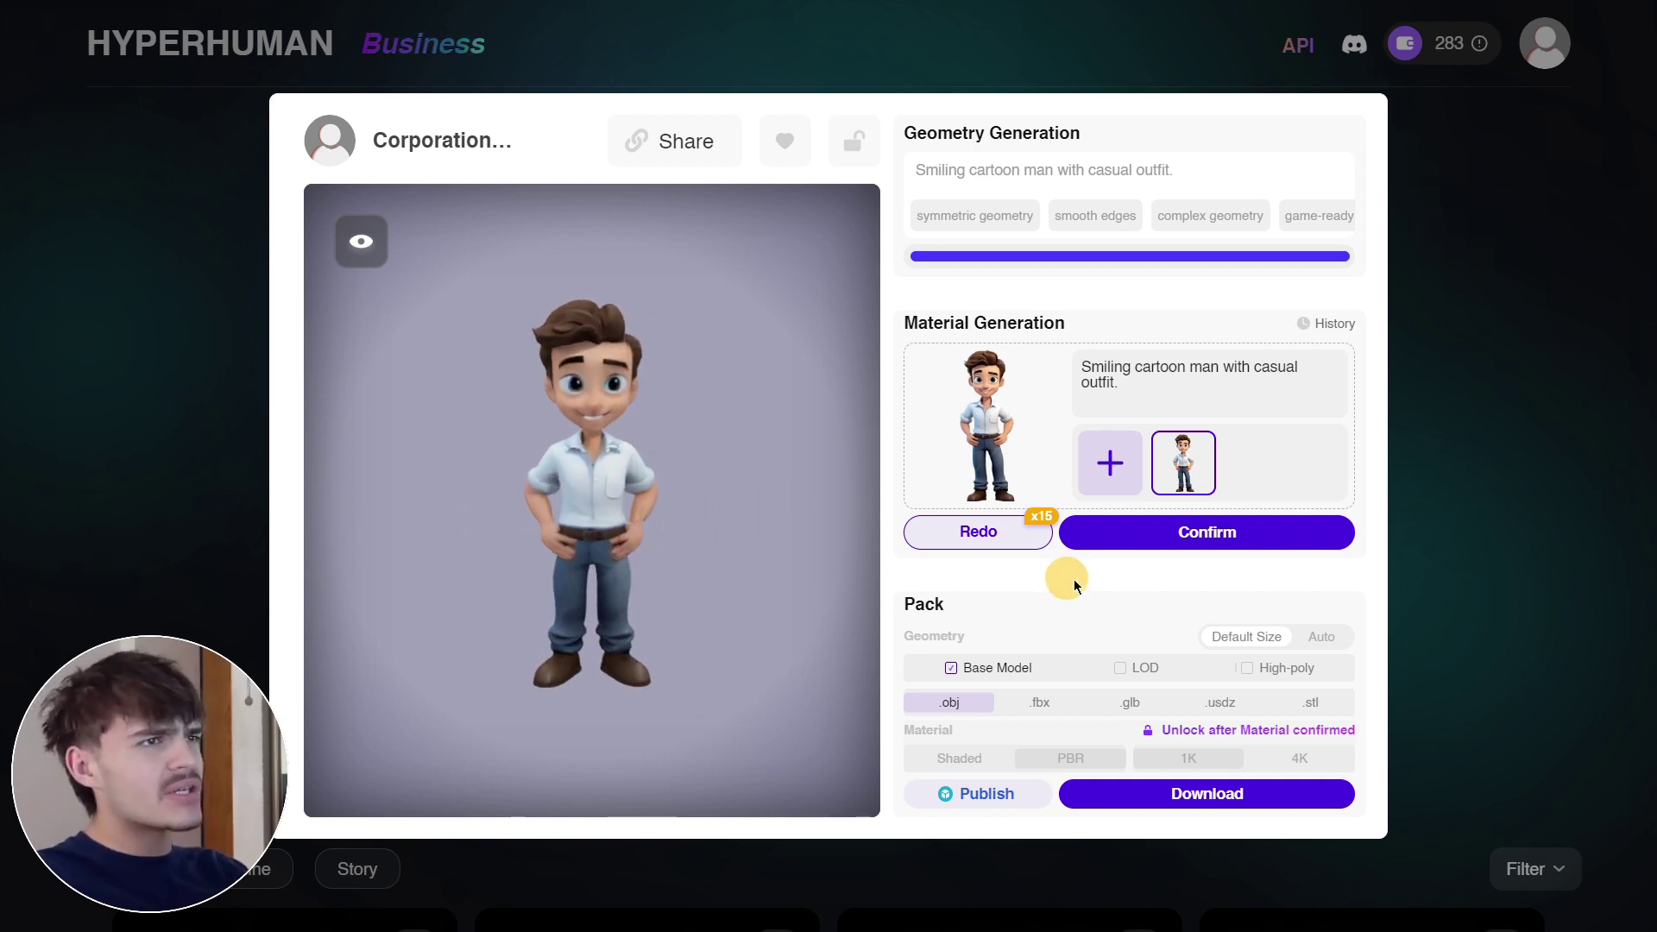
left_click(1154, 533)
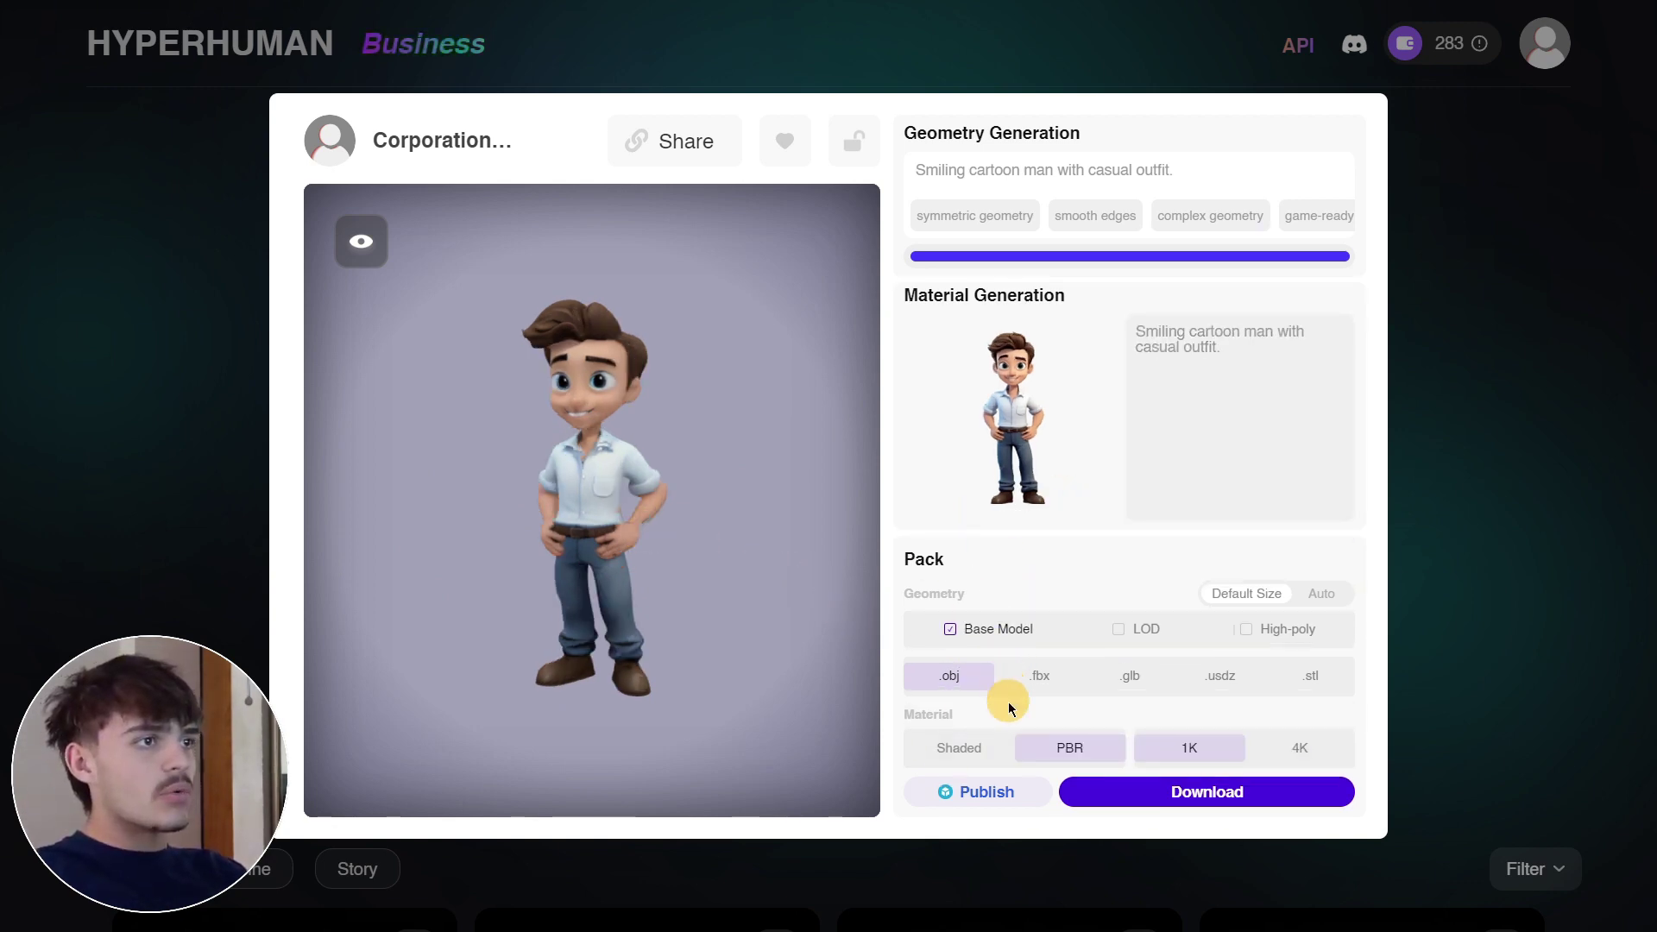
Download the base model as .obj with 1K PBR textures and check the files in the ZIP archive
left_click(1135, 791)
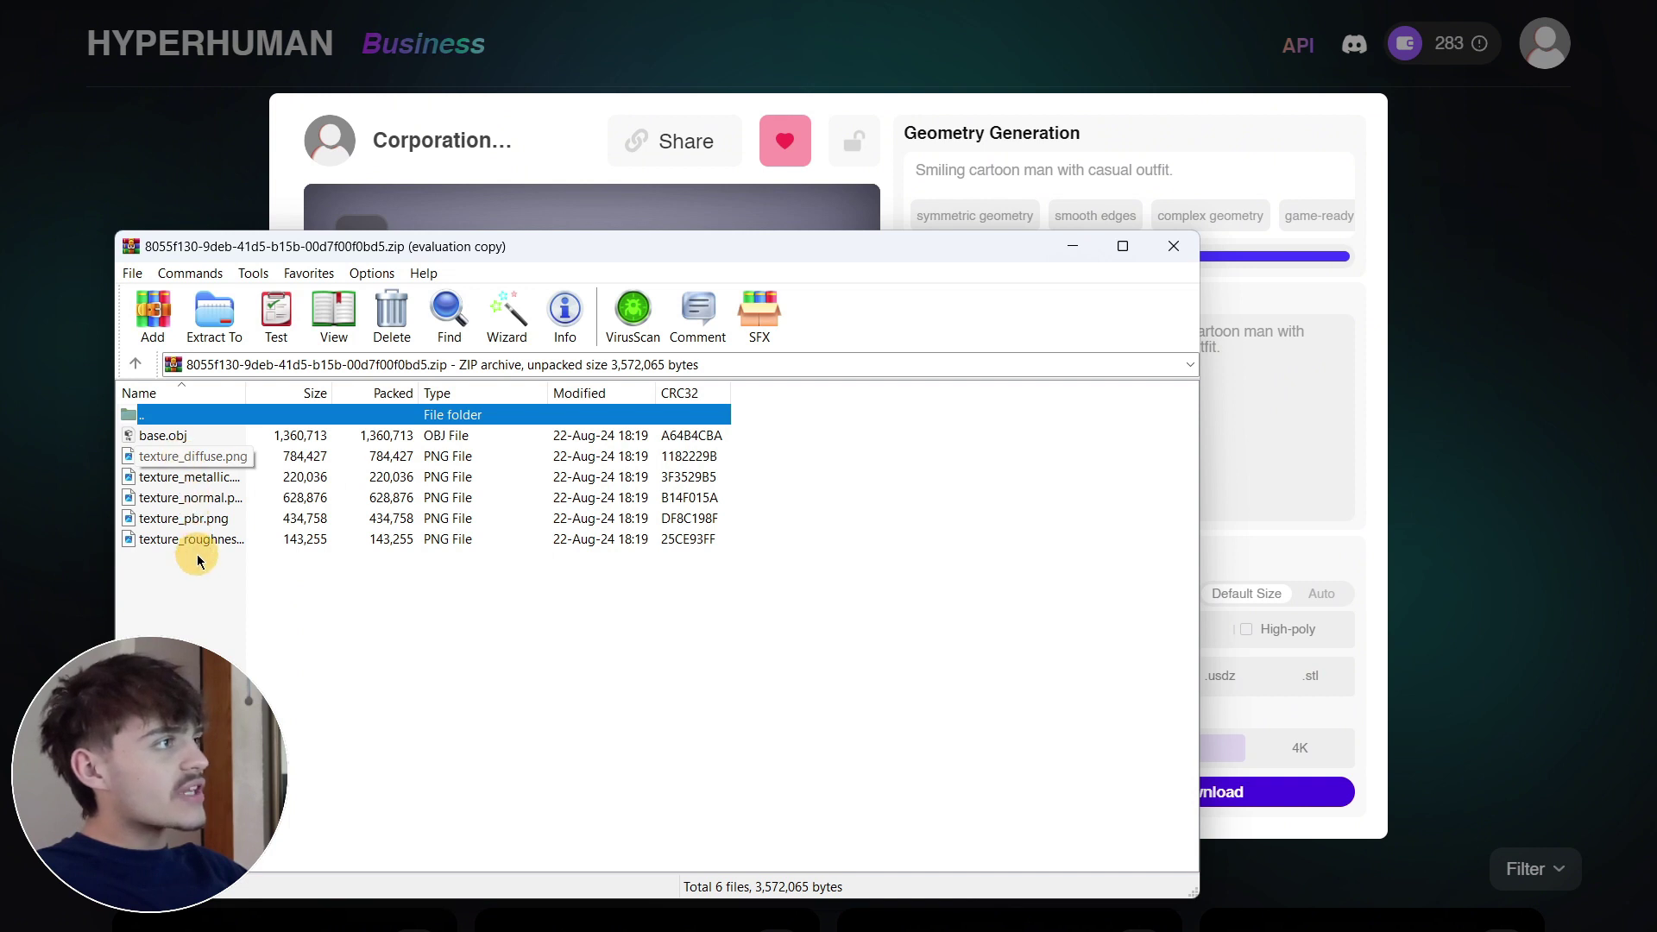
left_click_drag(502, 246, 711, 170)
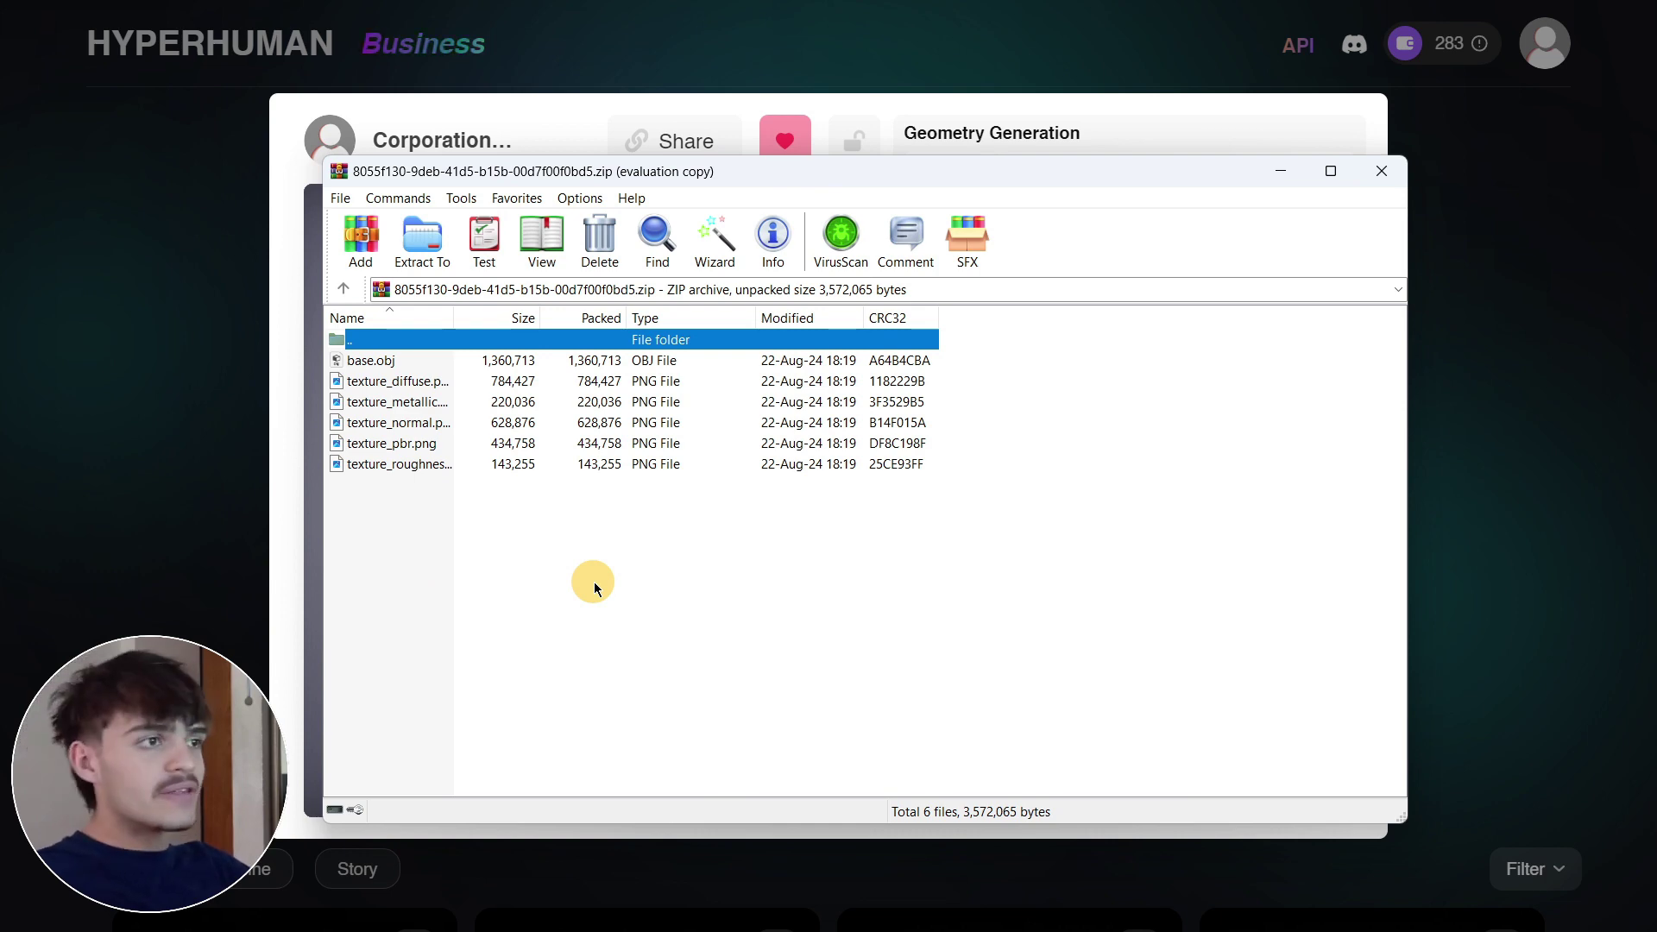
left_click(1379, 173)
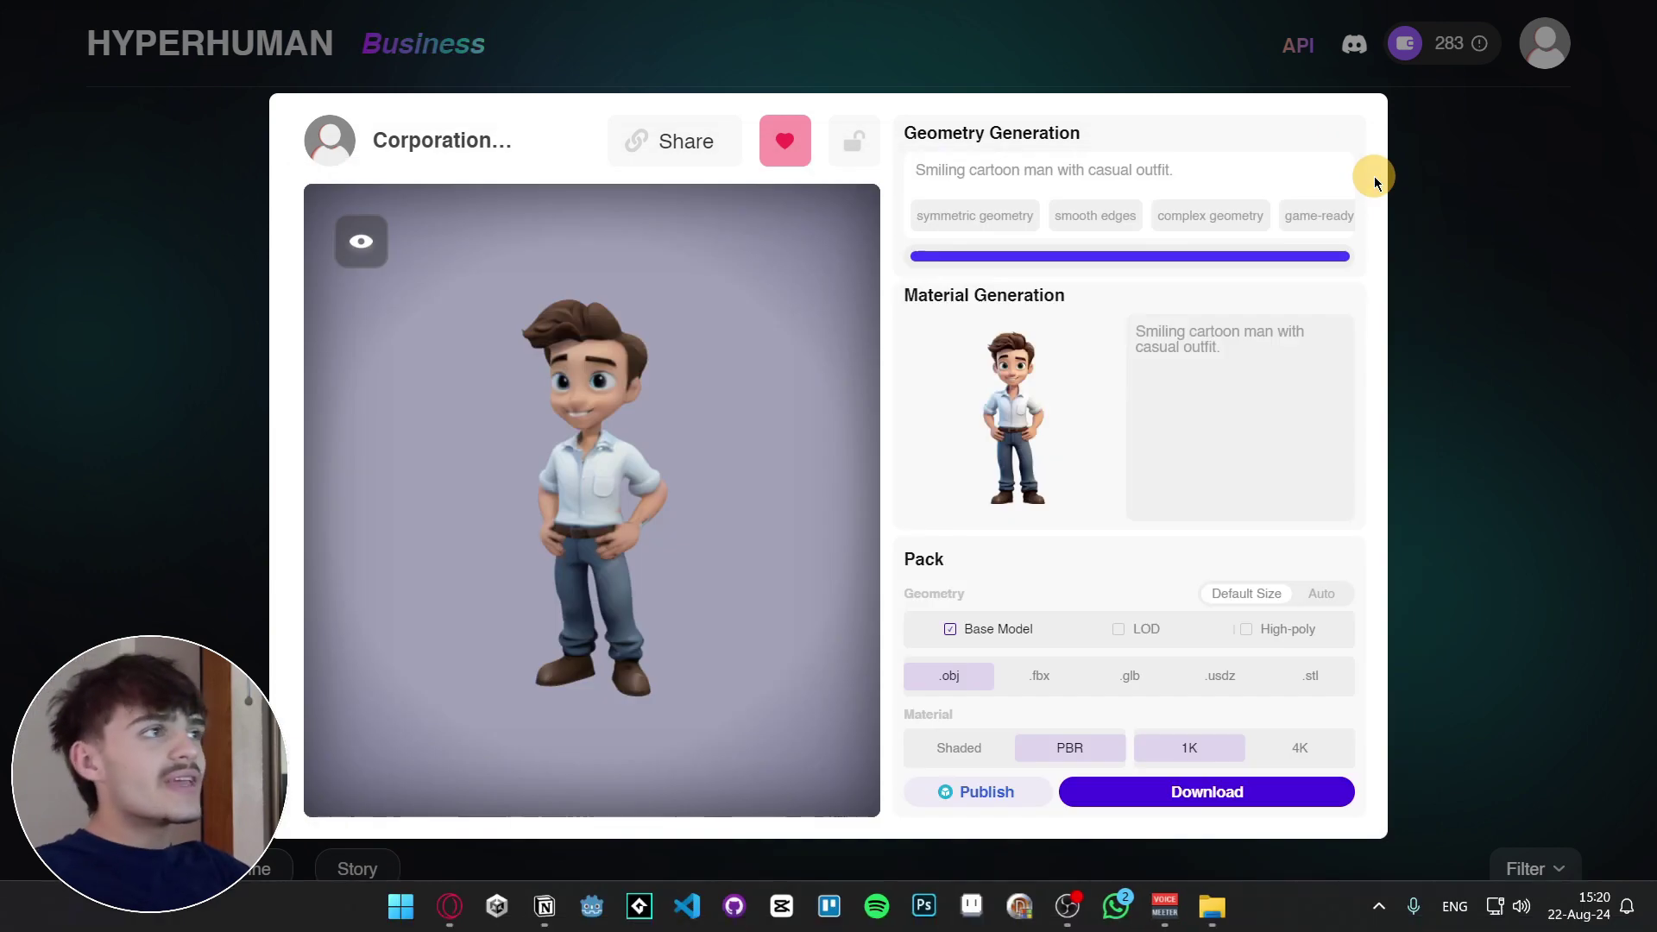
View the textured cartoon man from the side and close the asset
left_click_drag(552, 467, 340, 469)
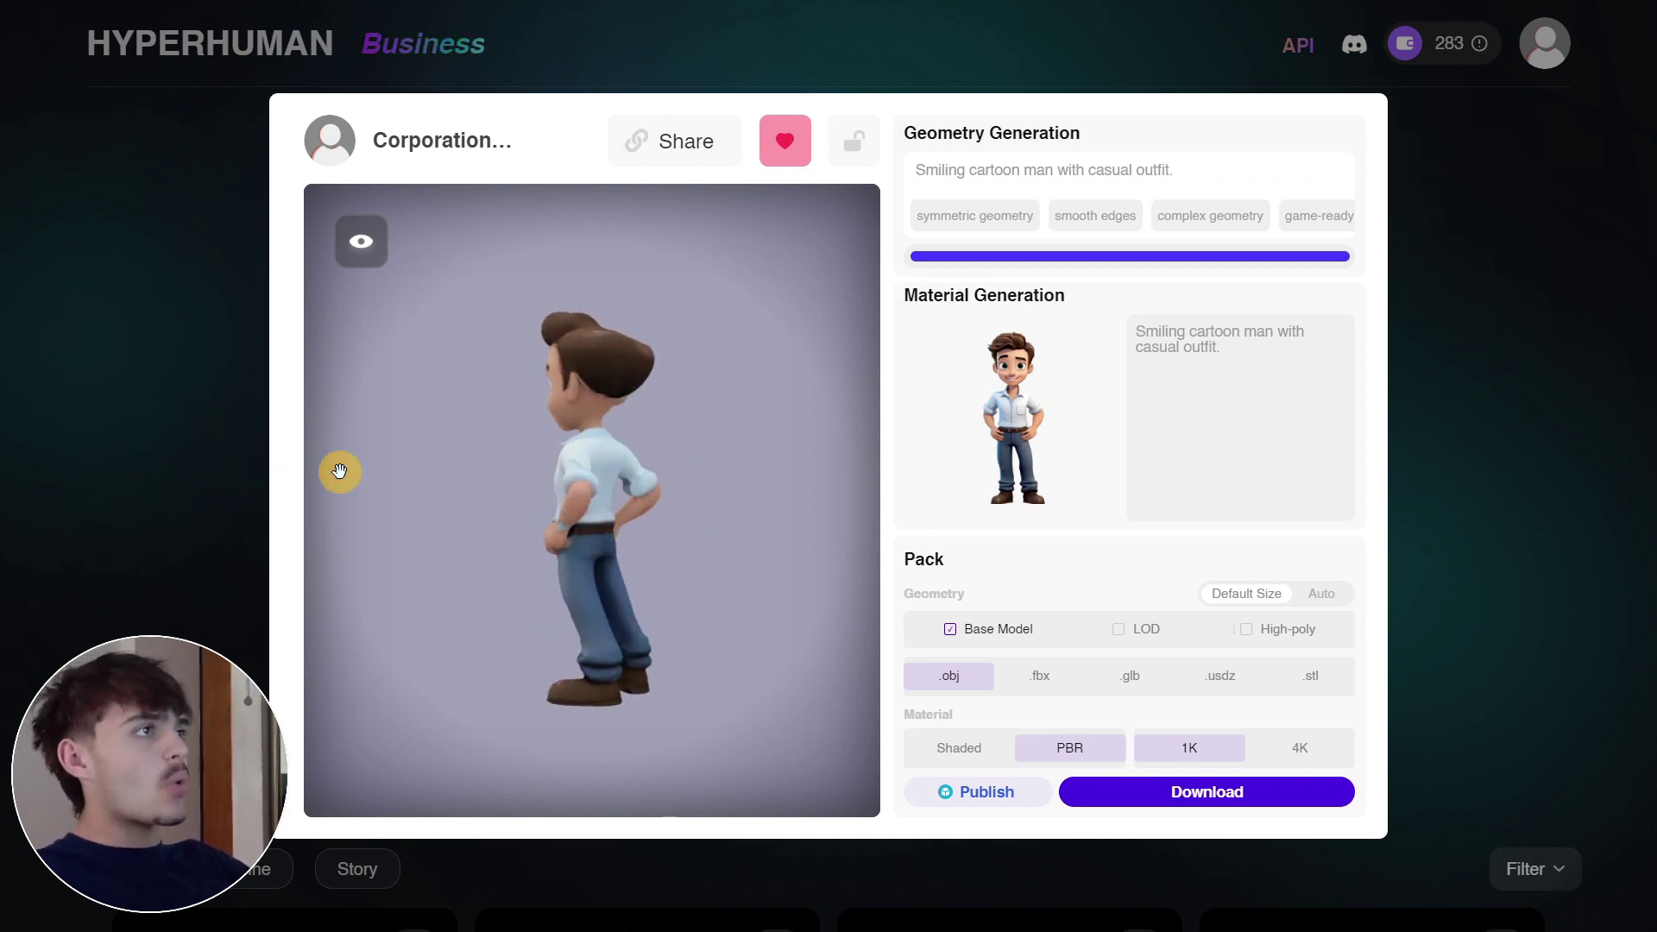
key("Escape")
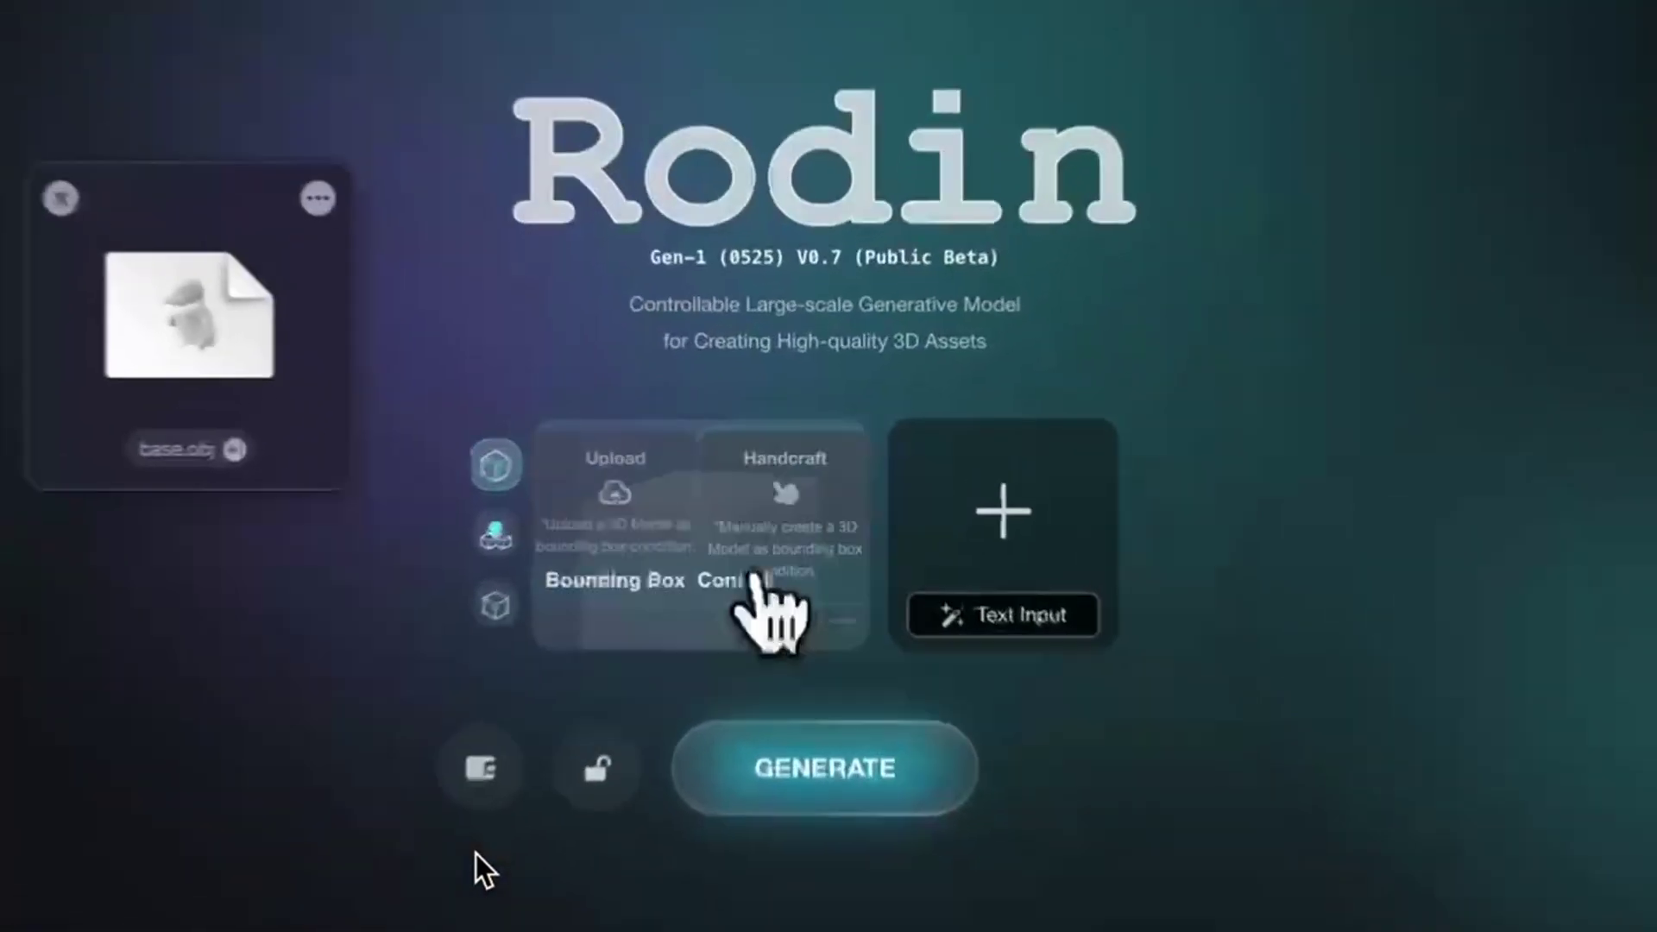
Handcraft a bounding box with width 56, height 110 and length 74, and confirm it
left_click(759, 587)
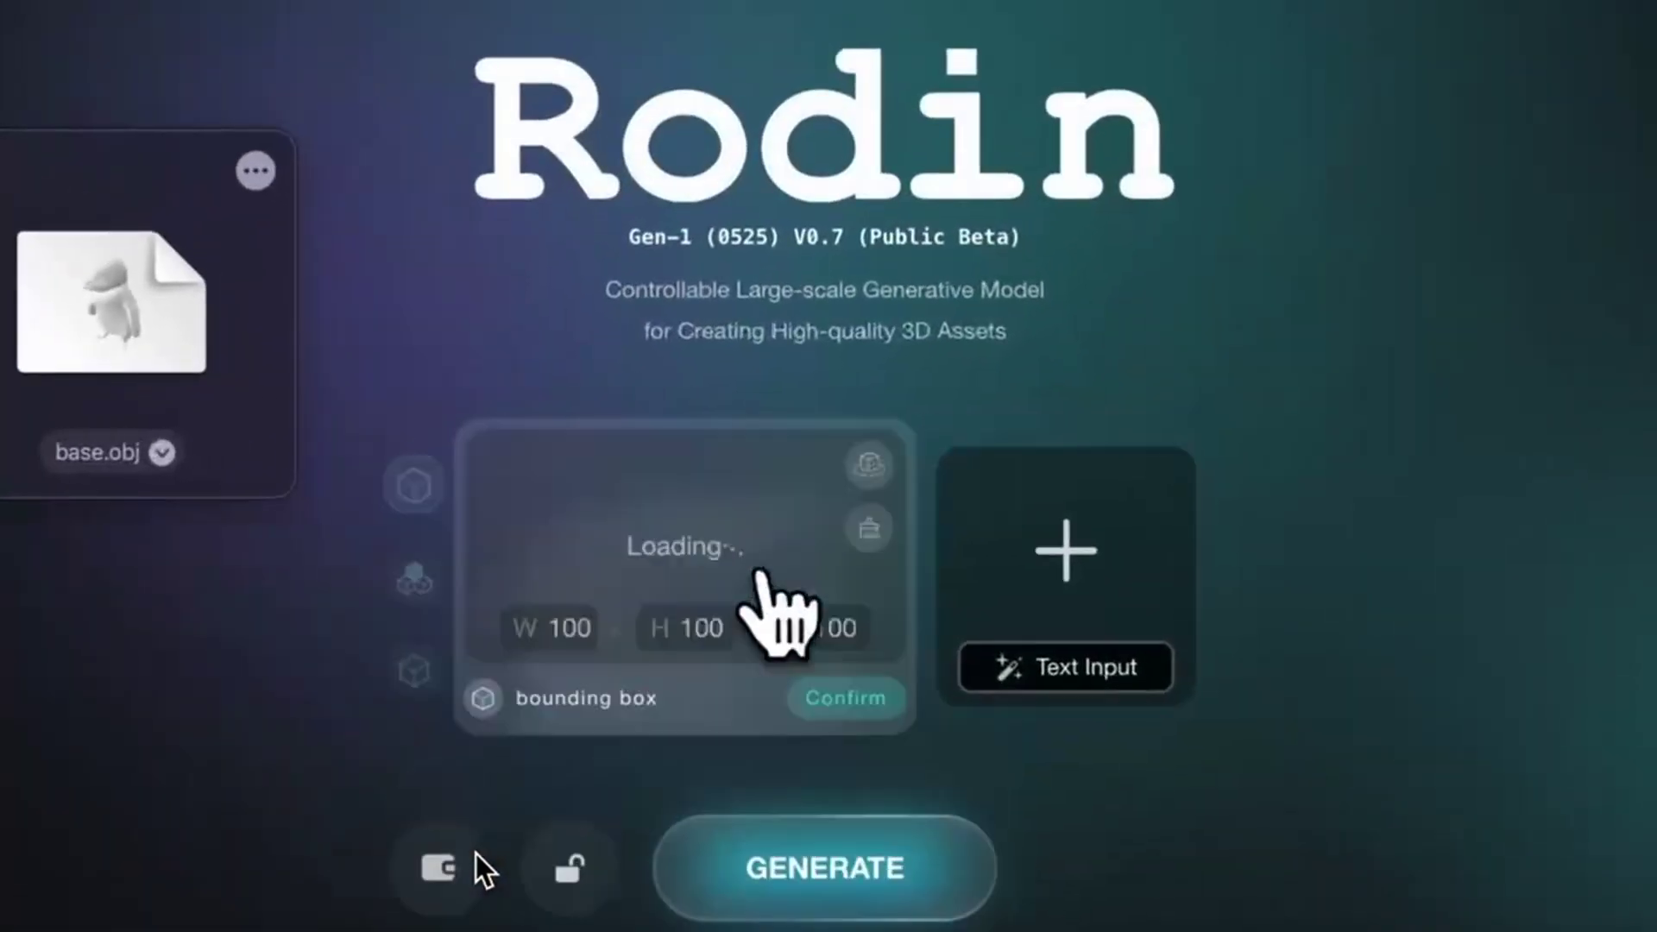
left_click_drag(660, 690, 163, 777)
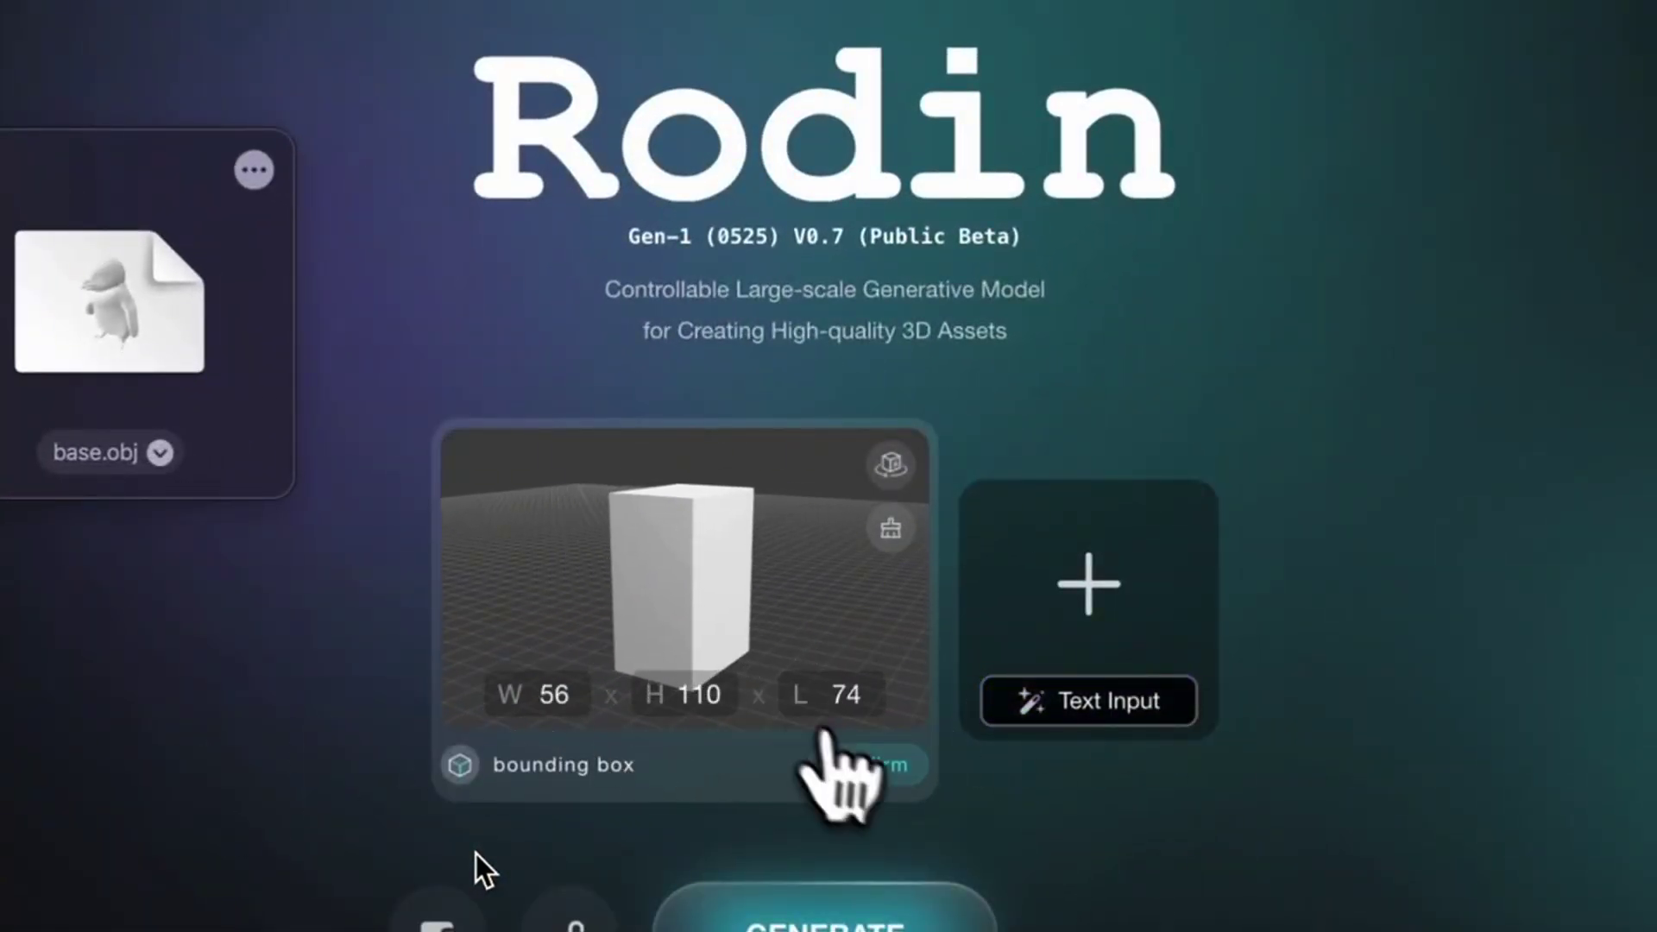
left_click(854, 763)
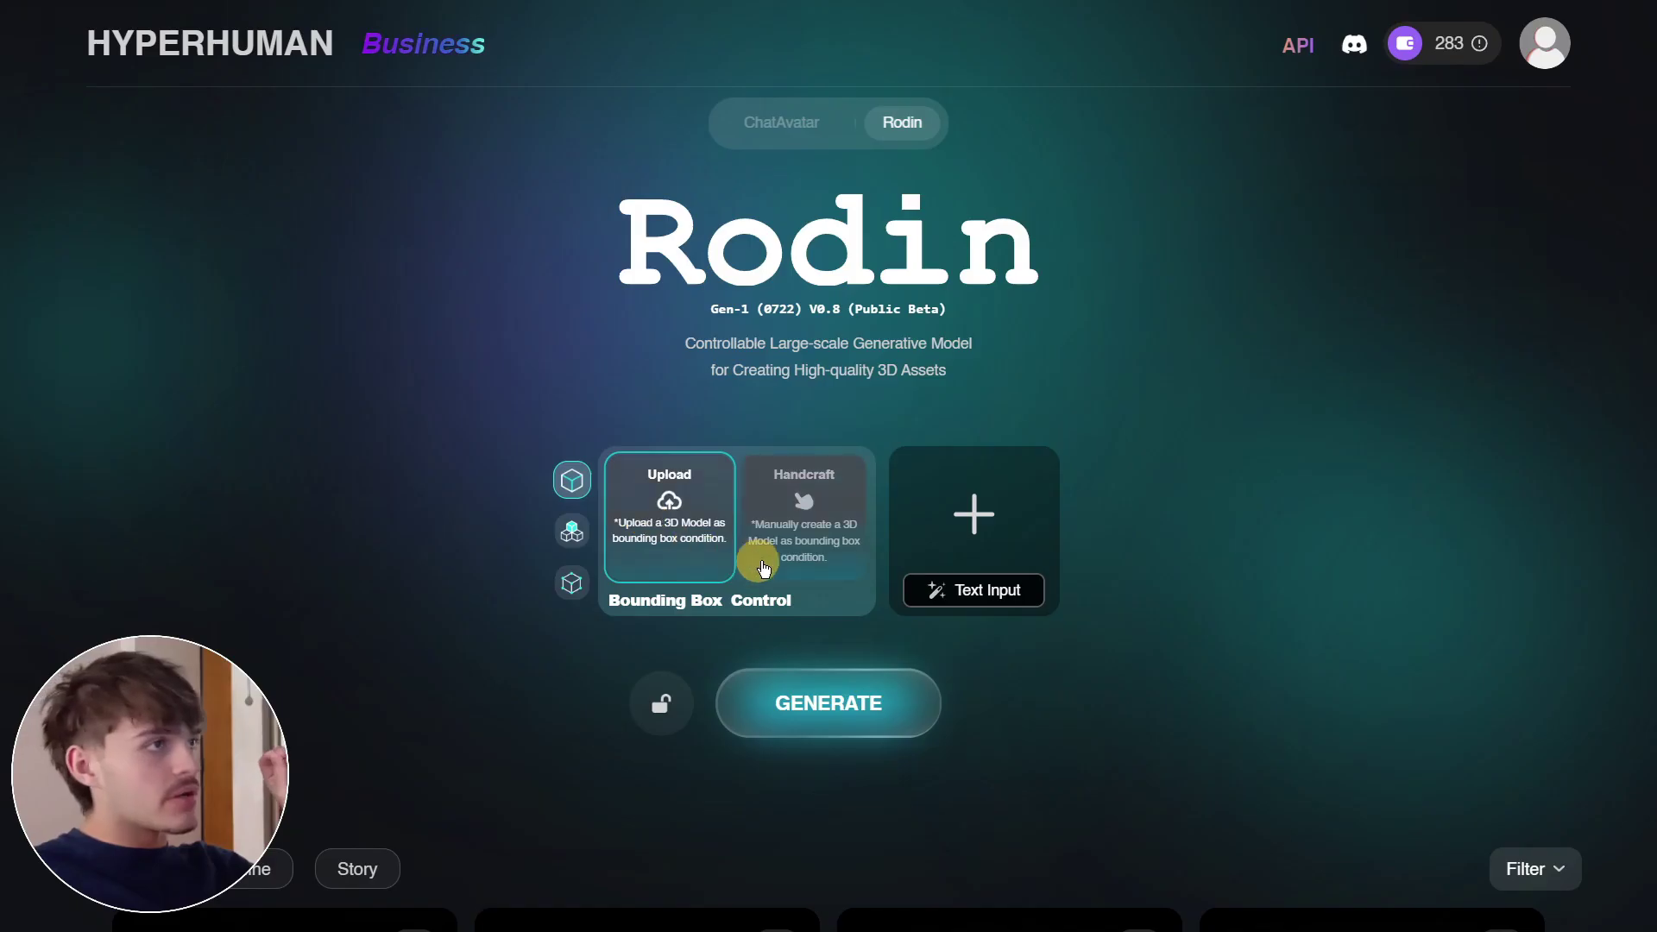
Handcraft a new bounding box with width 200, height 300 and length 286
left_click(781, 485)
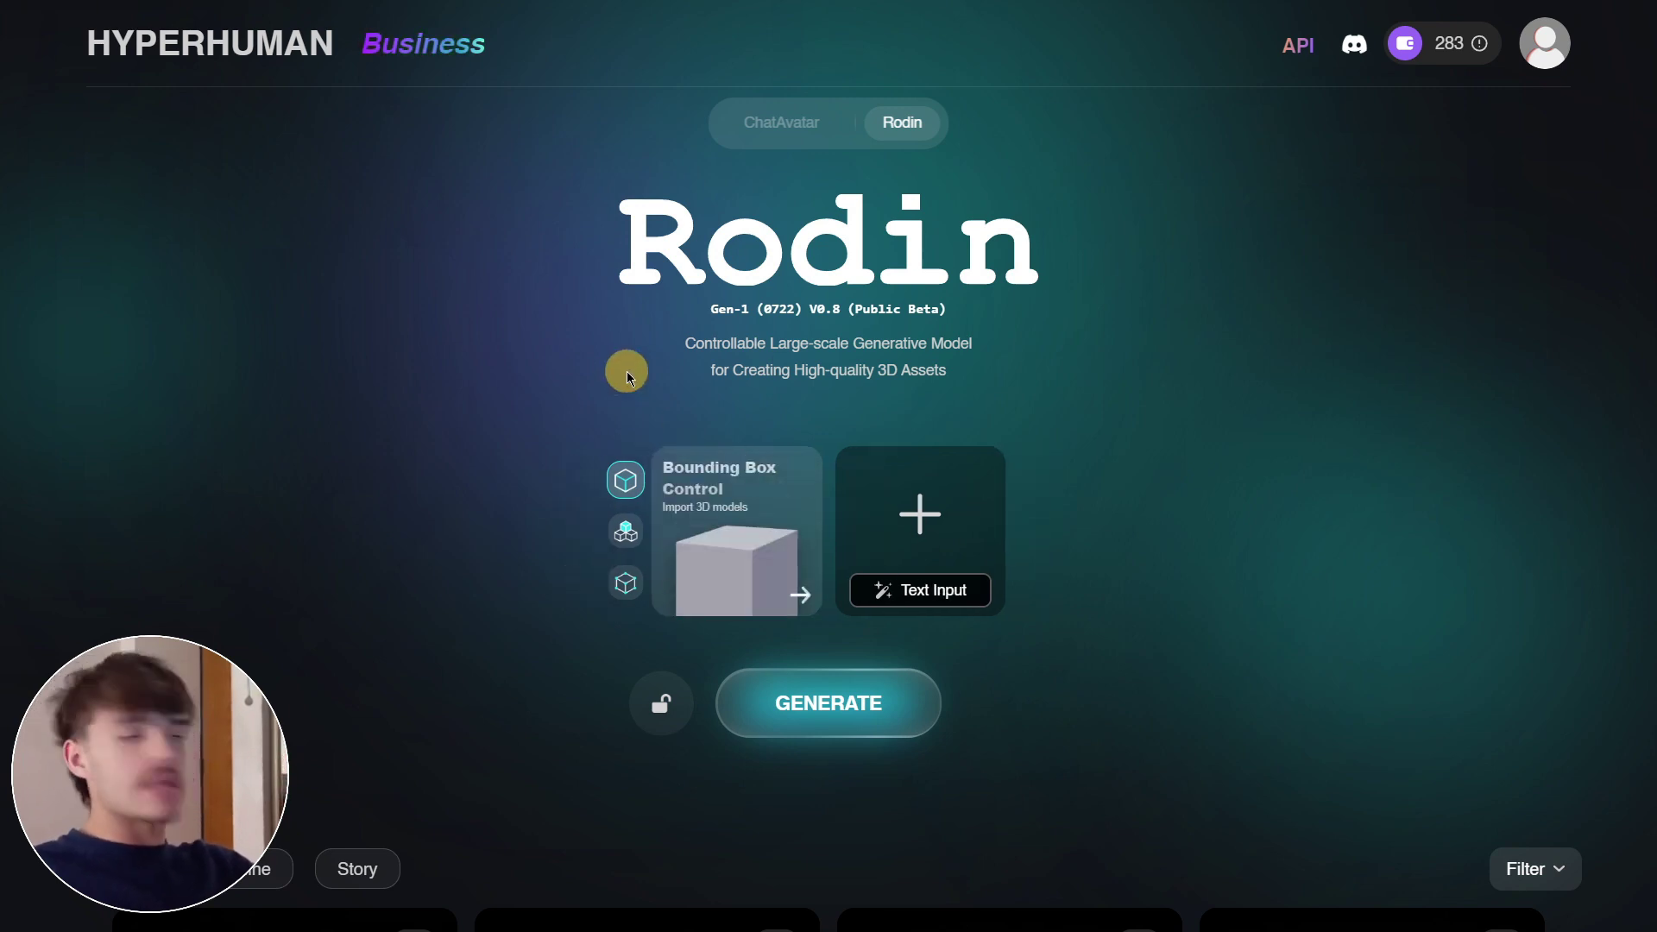
left_click(746, 518)
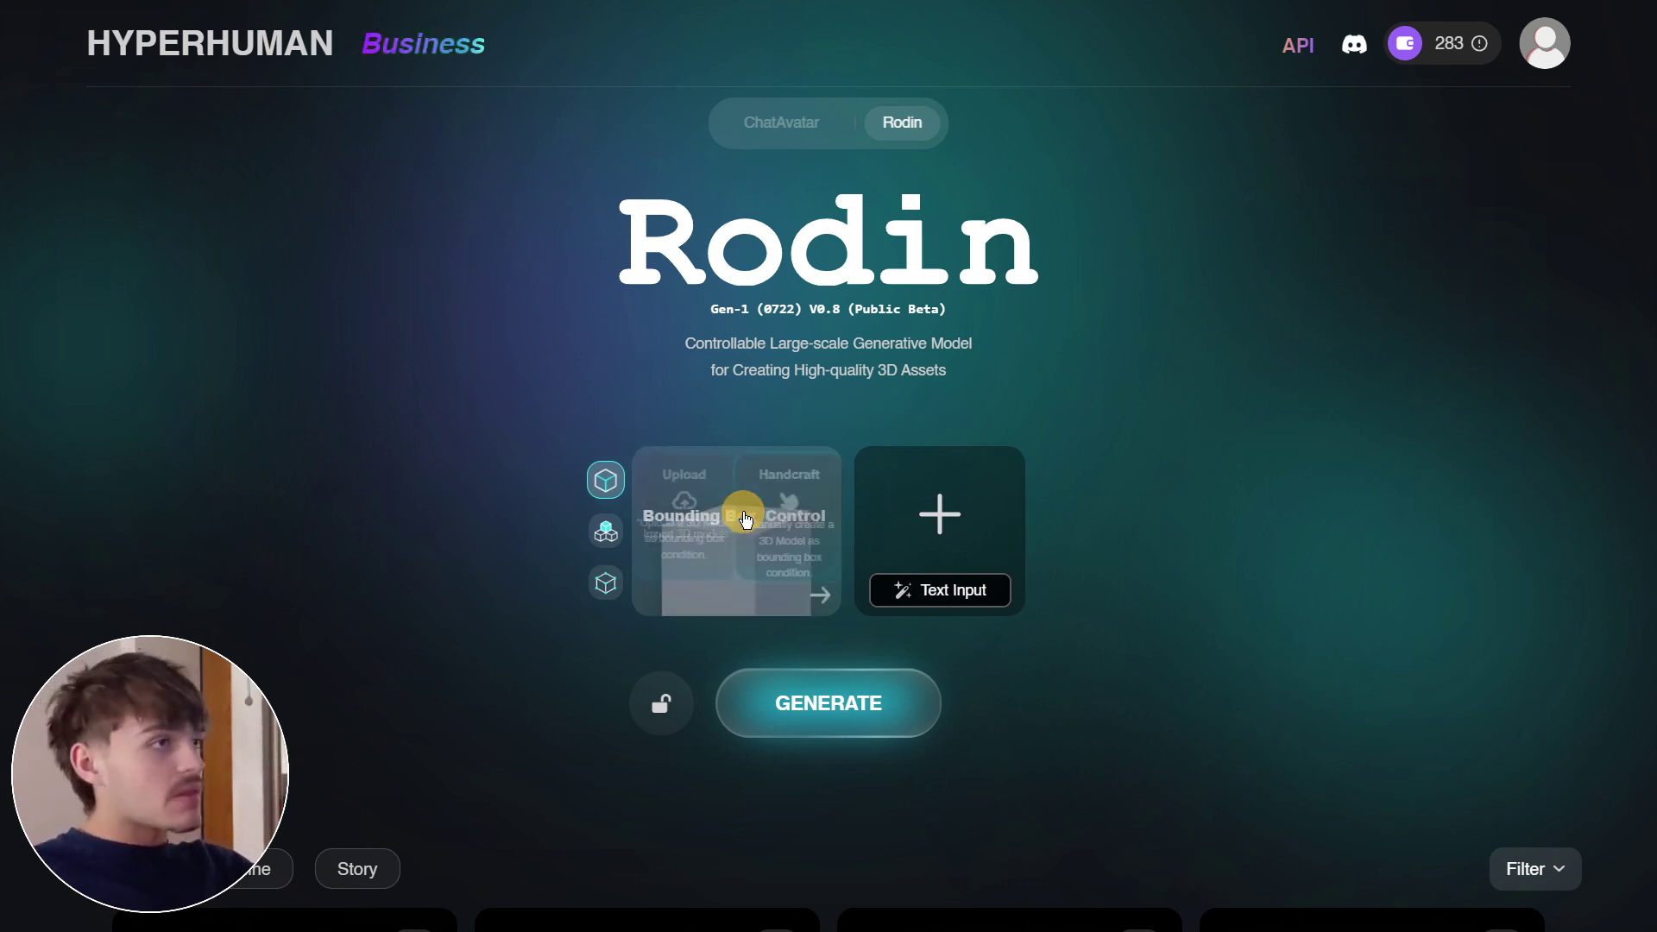
left_click(799, 486)
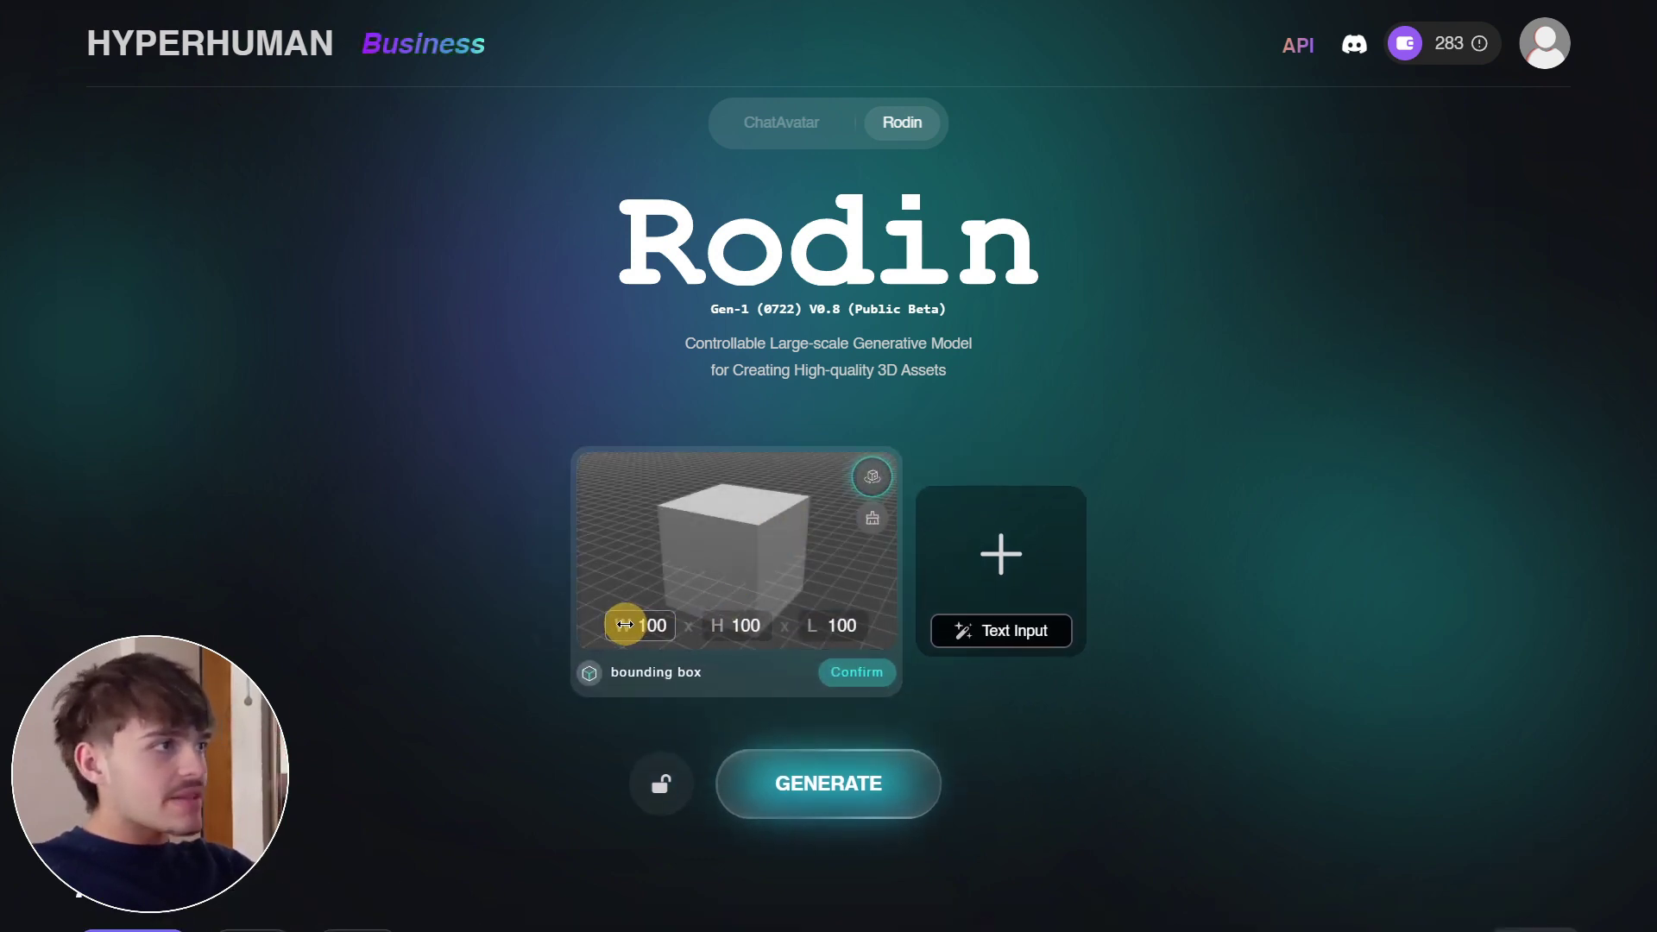
left_click_drag(620, 621, 1490, 548)
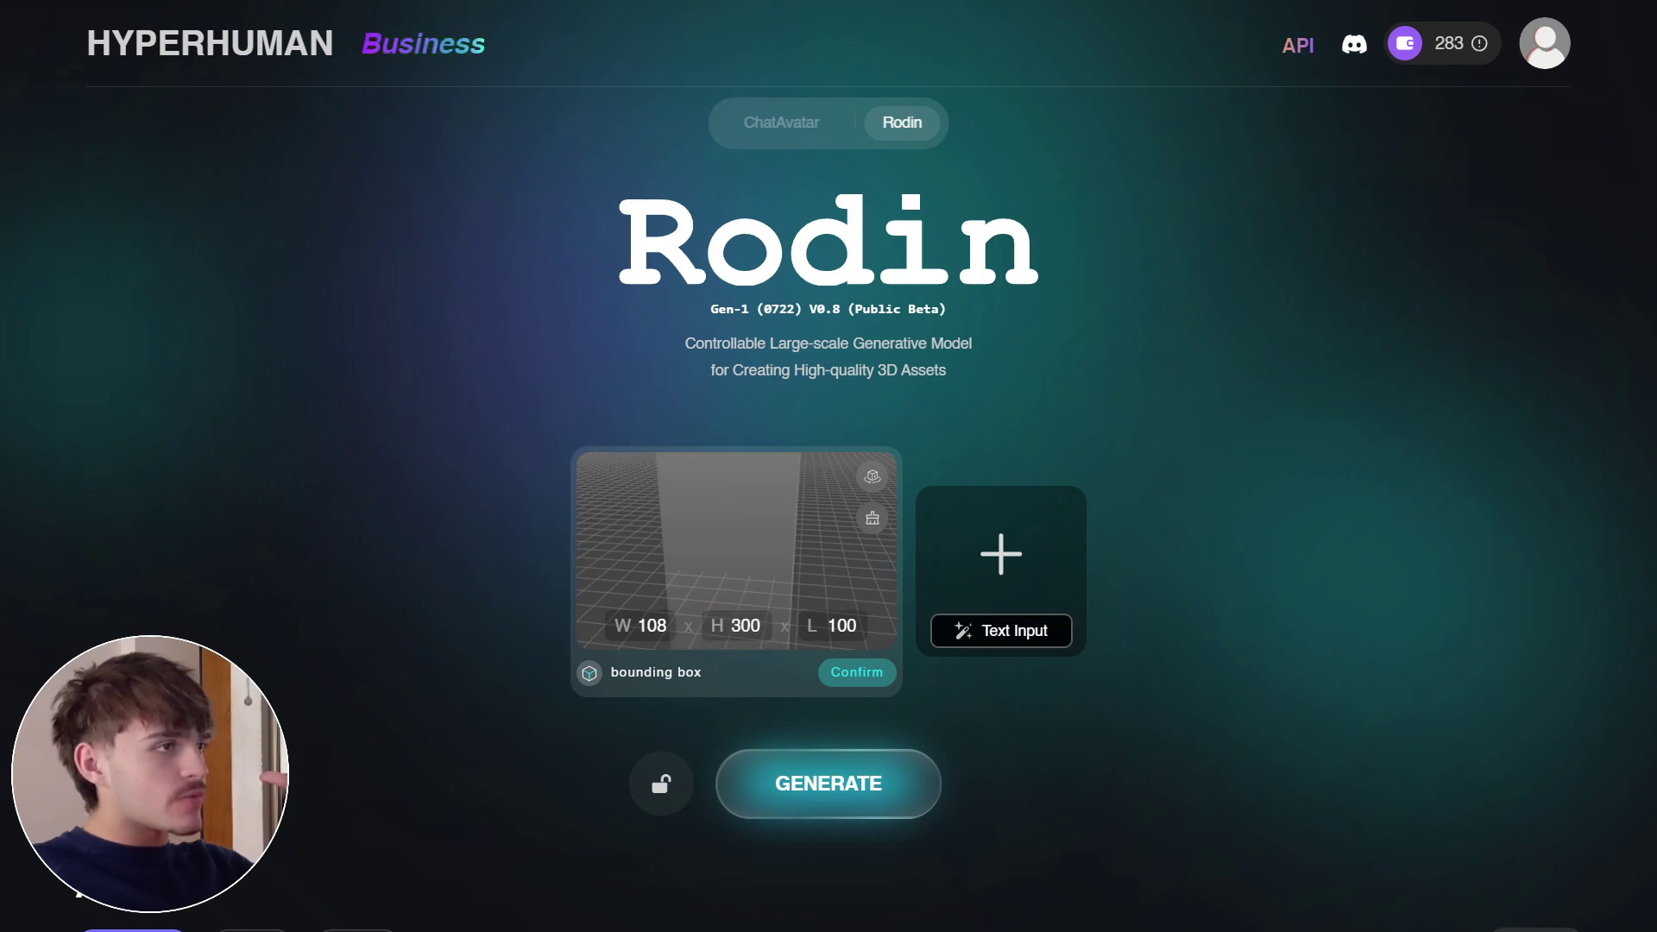
left_click_drag(770, 535, 735, 554)
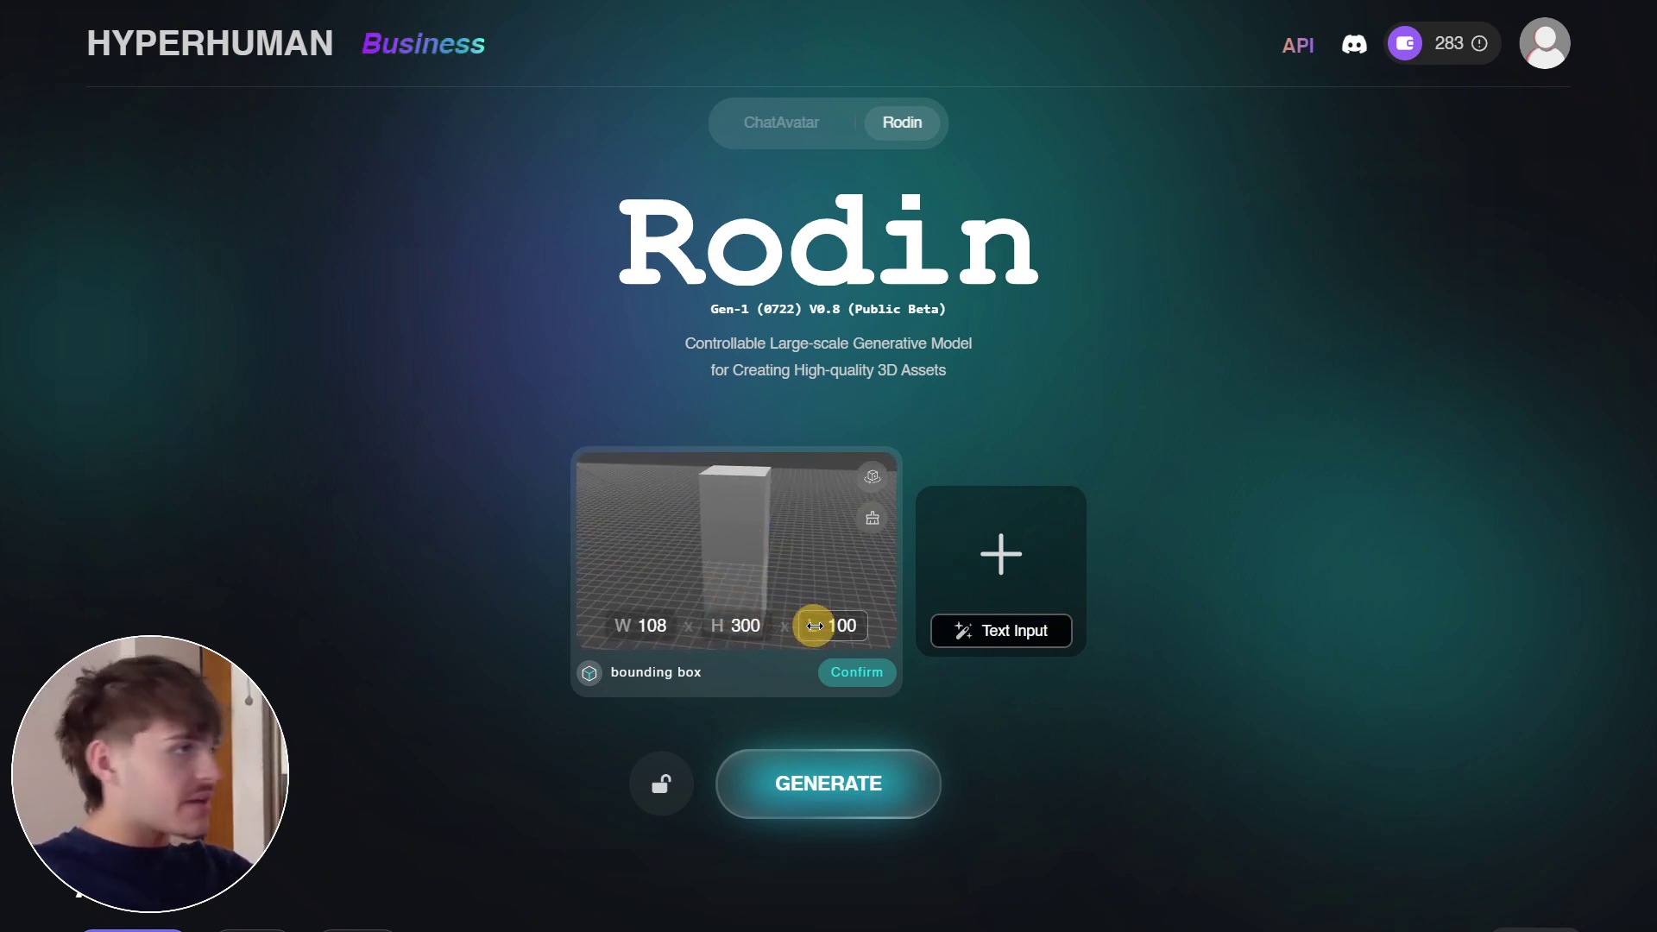
left_click_drag(811, 629, 1553, 535)
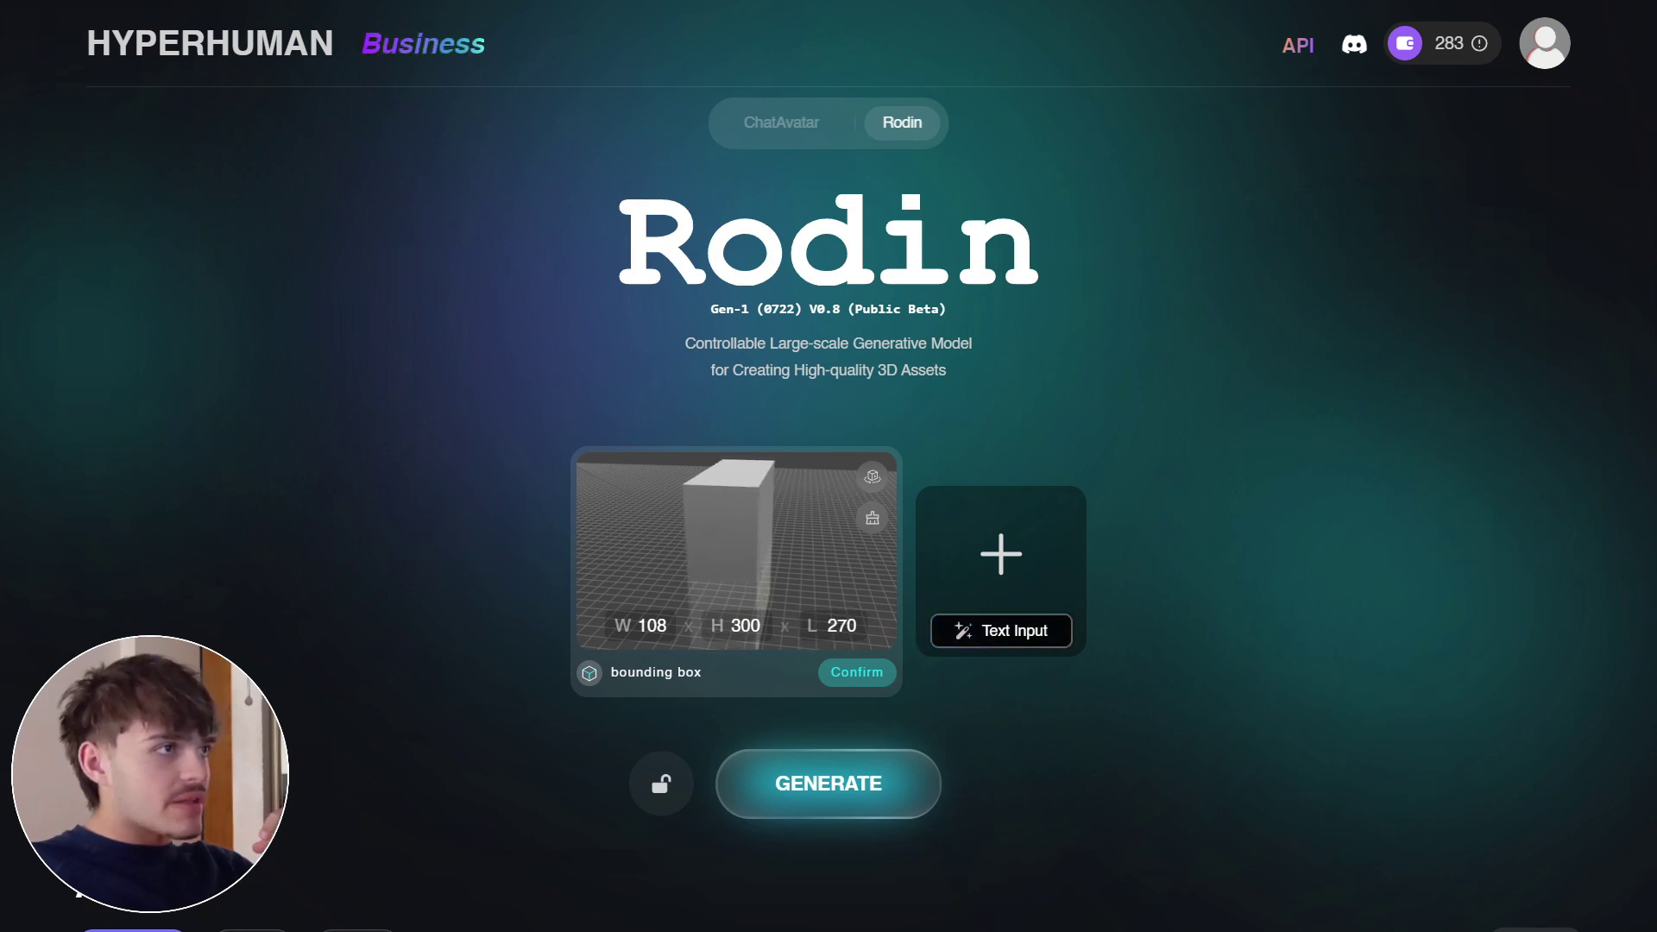
left_click_drag(753, 561, 1130, 603)
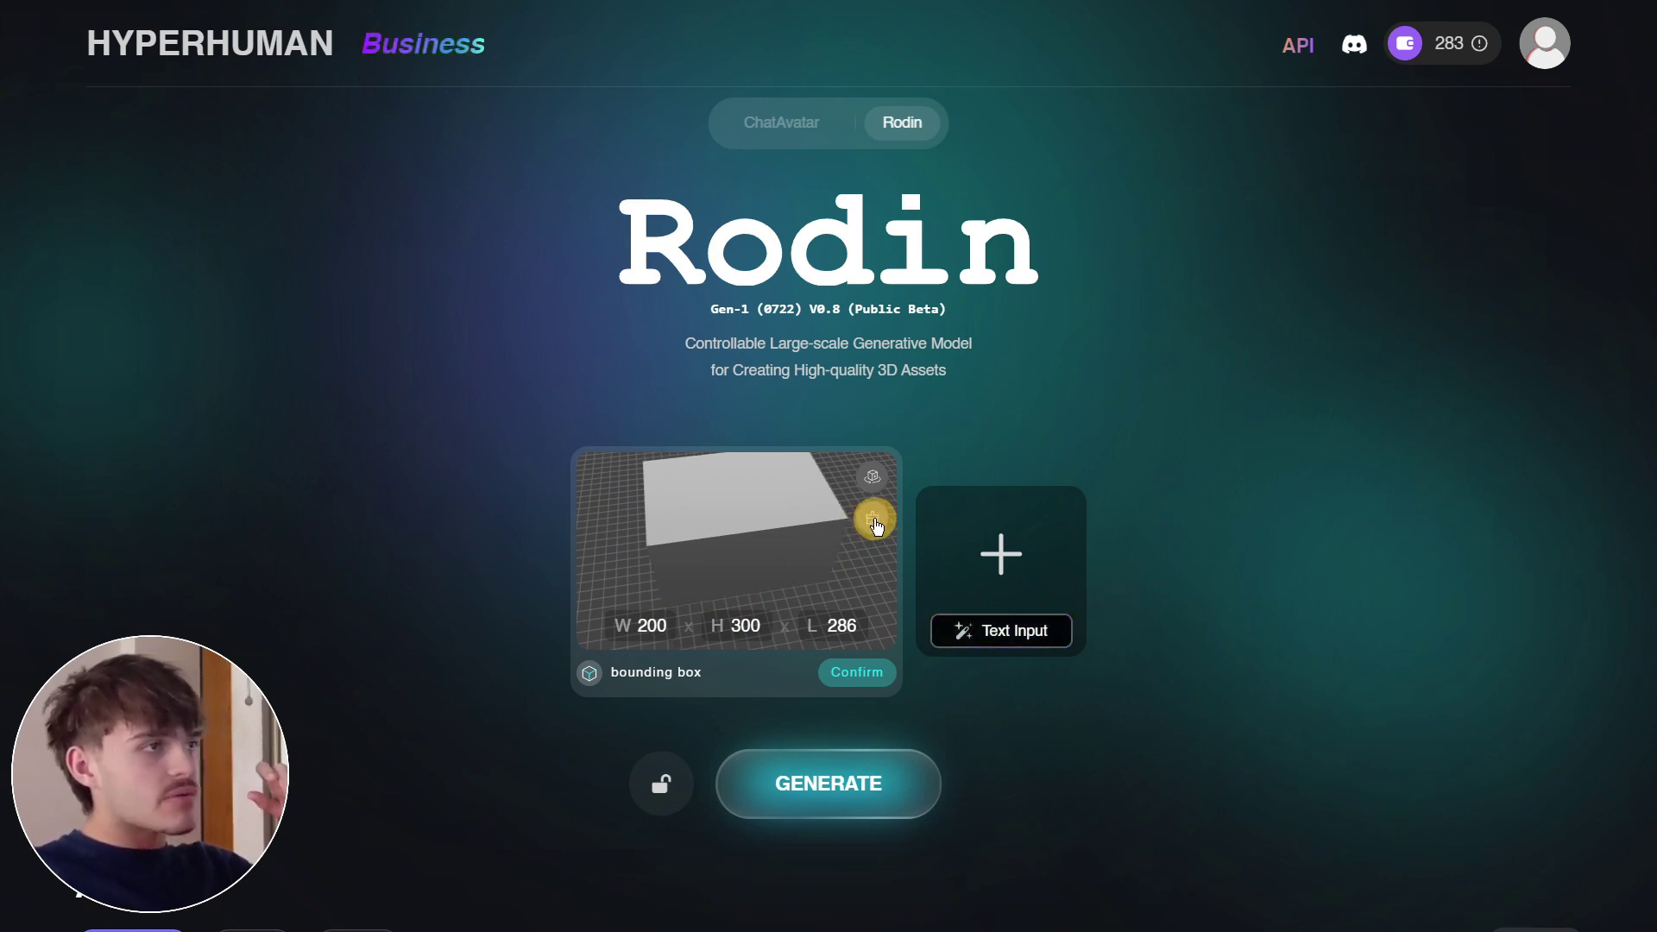
Try the bounding box editor's view reset and X, Y and Z rotation tools, and view the box from several angles
left_click(869, 522)
left_click(833, 519)
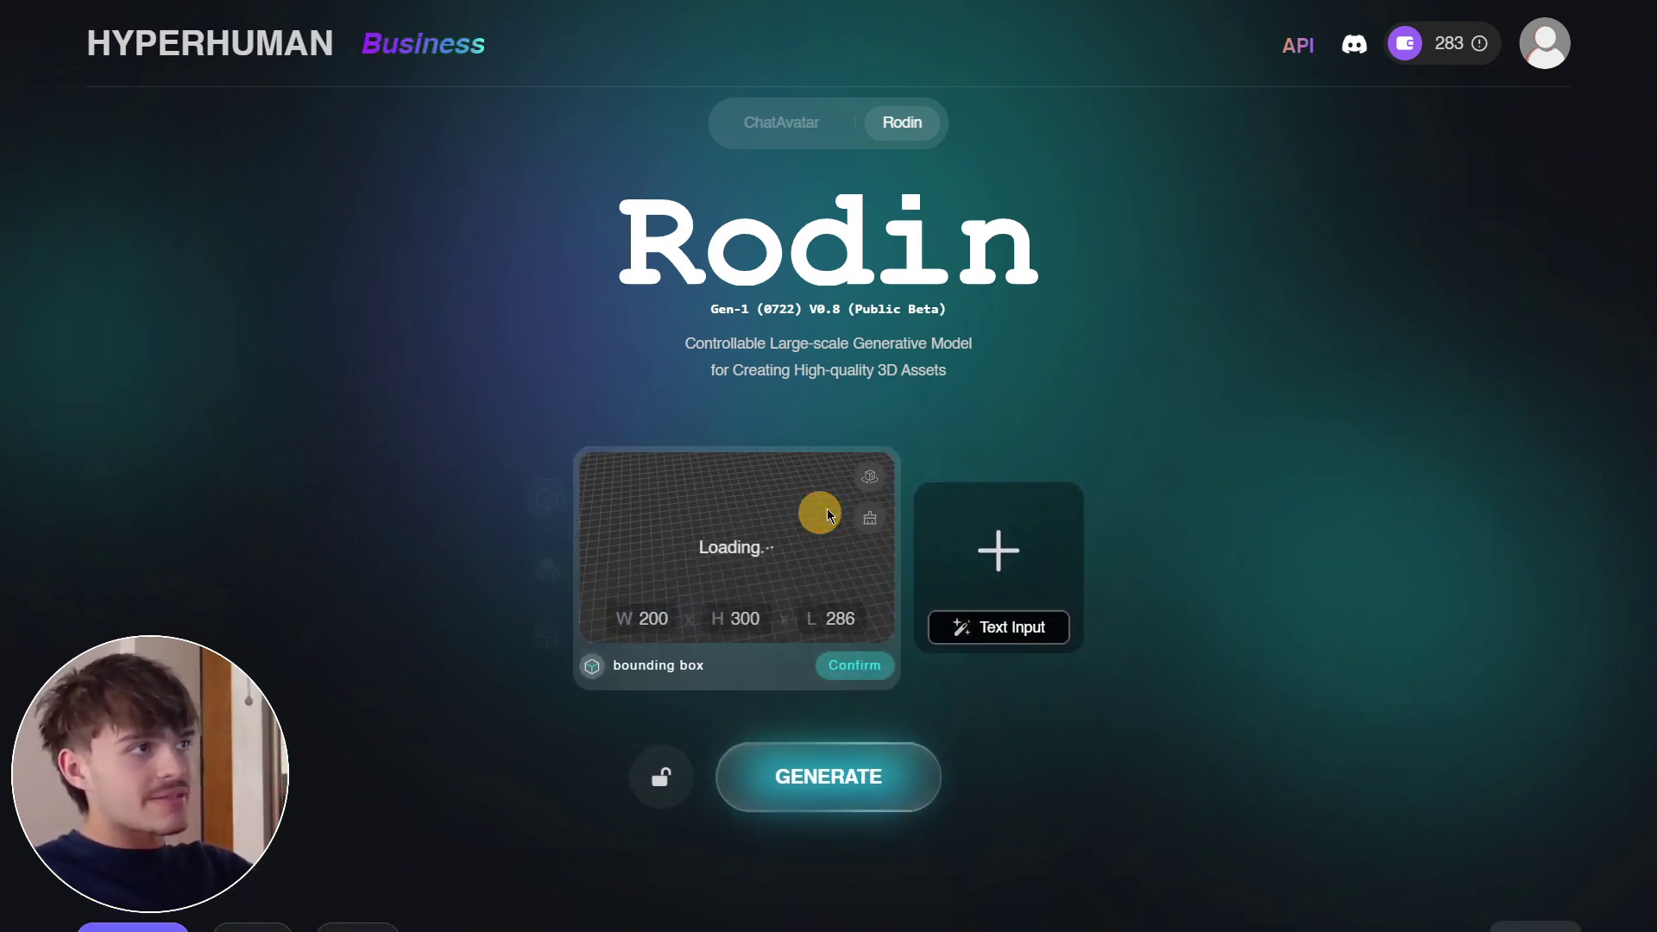
left_click(870, 520)
left_click(809, 531)
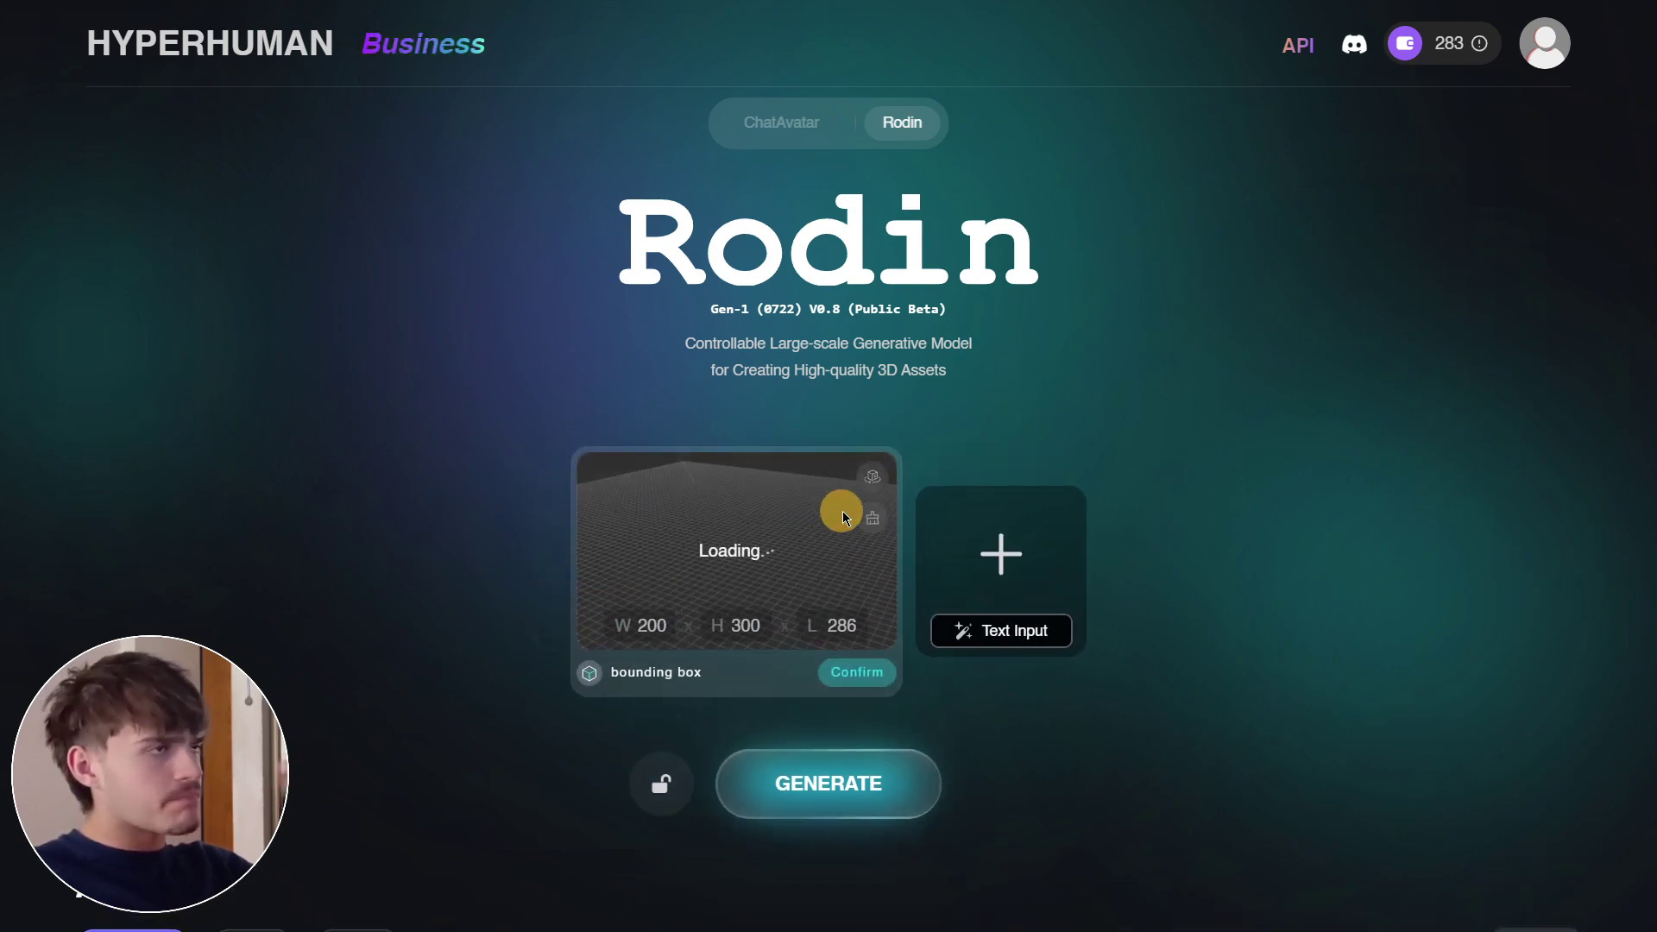
left_click(871, 480)
left_click(836, 476)
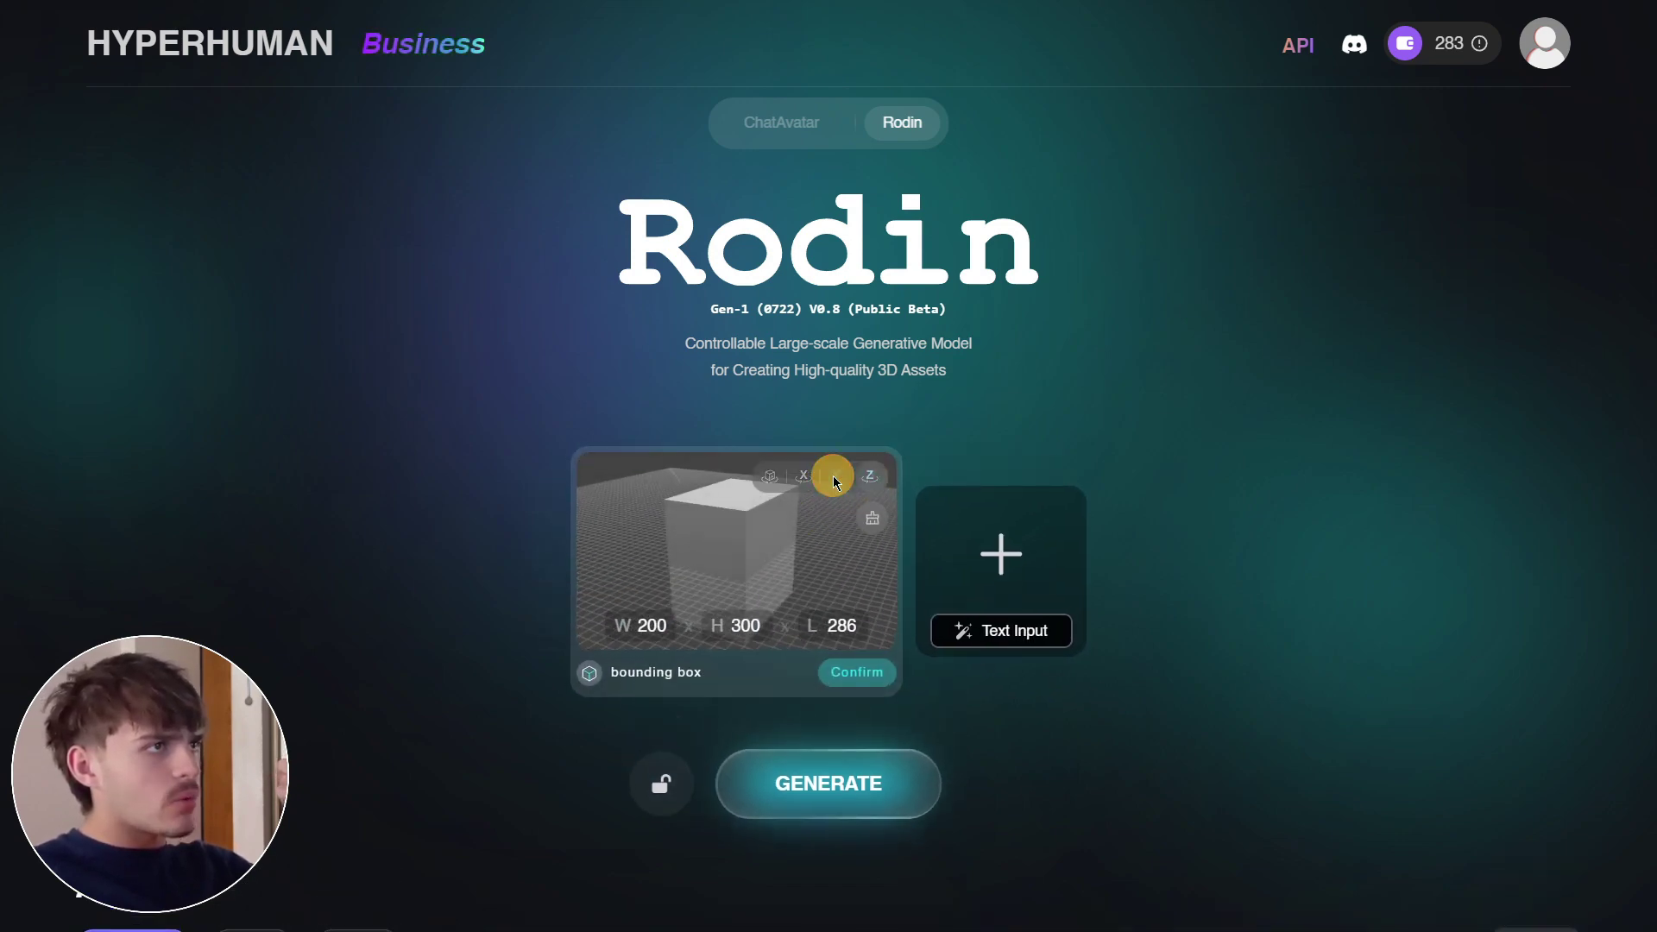
left_click(849, 484)
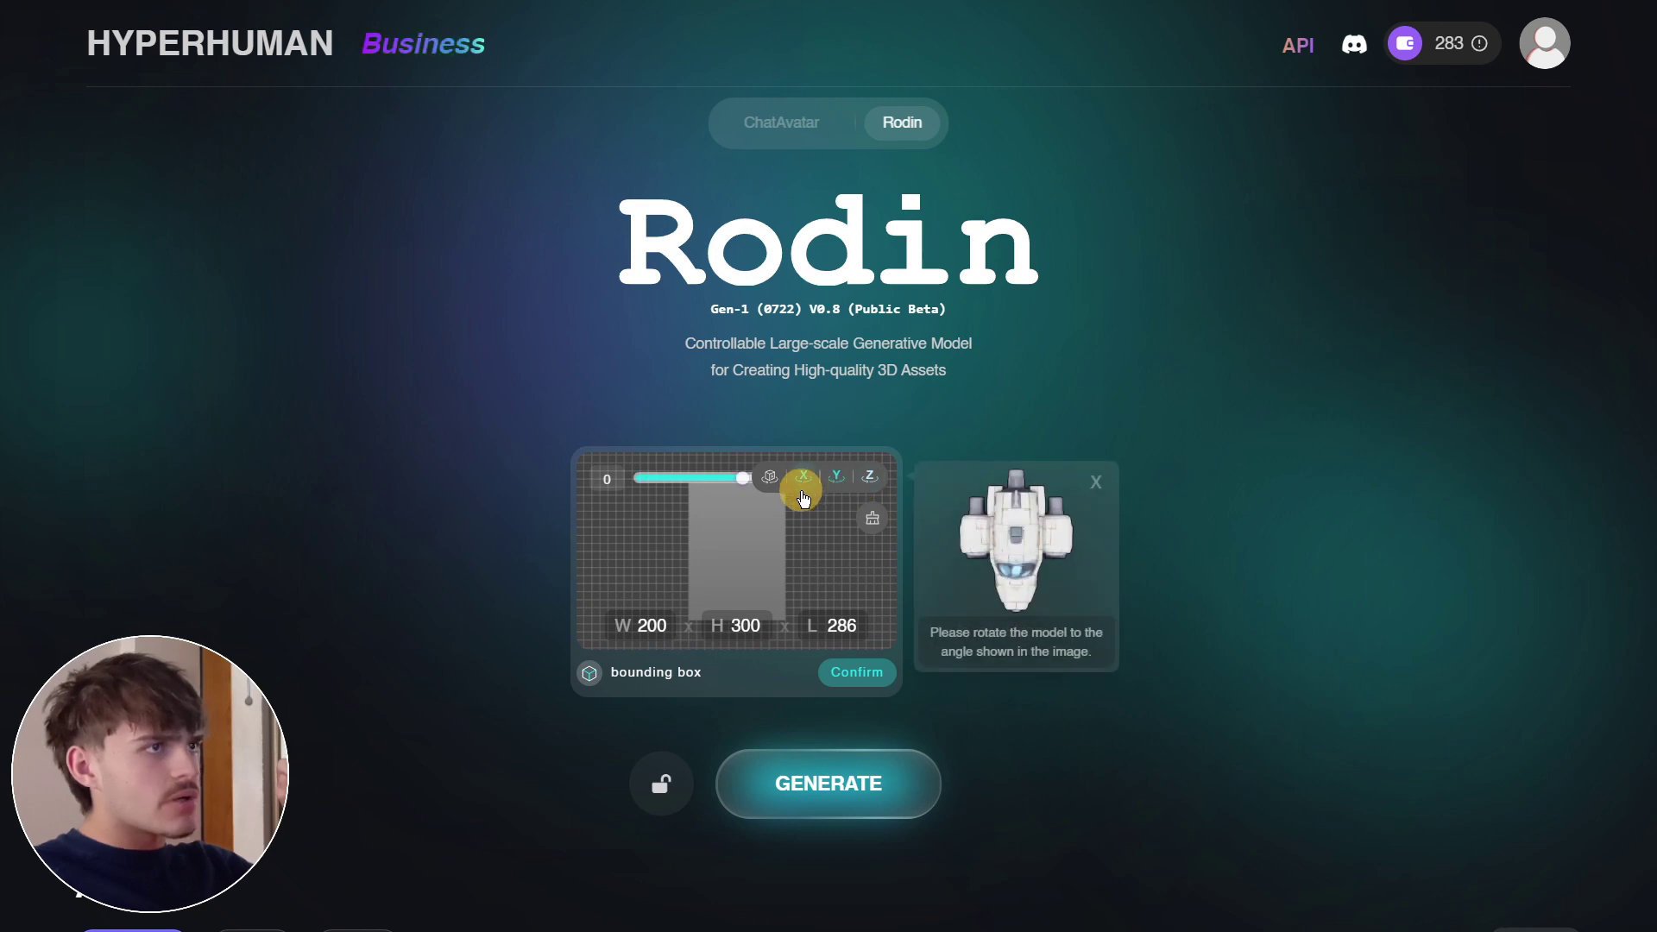
mouse_move(703, 552)
left_mouse_down()
mouse_move(736, 521)
mouse_move(665, 499)
mouse_move(723, 536)
left_mouse_up()
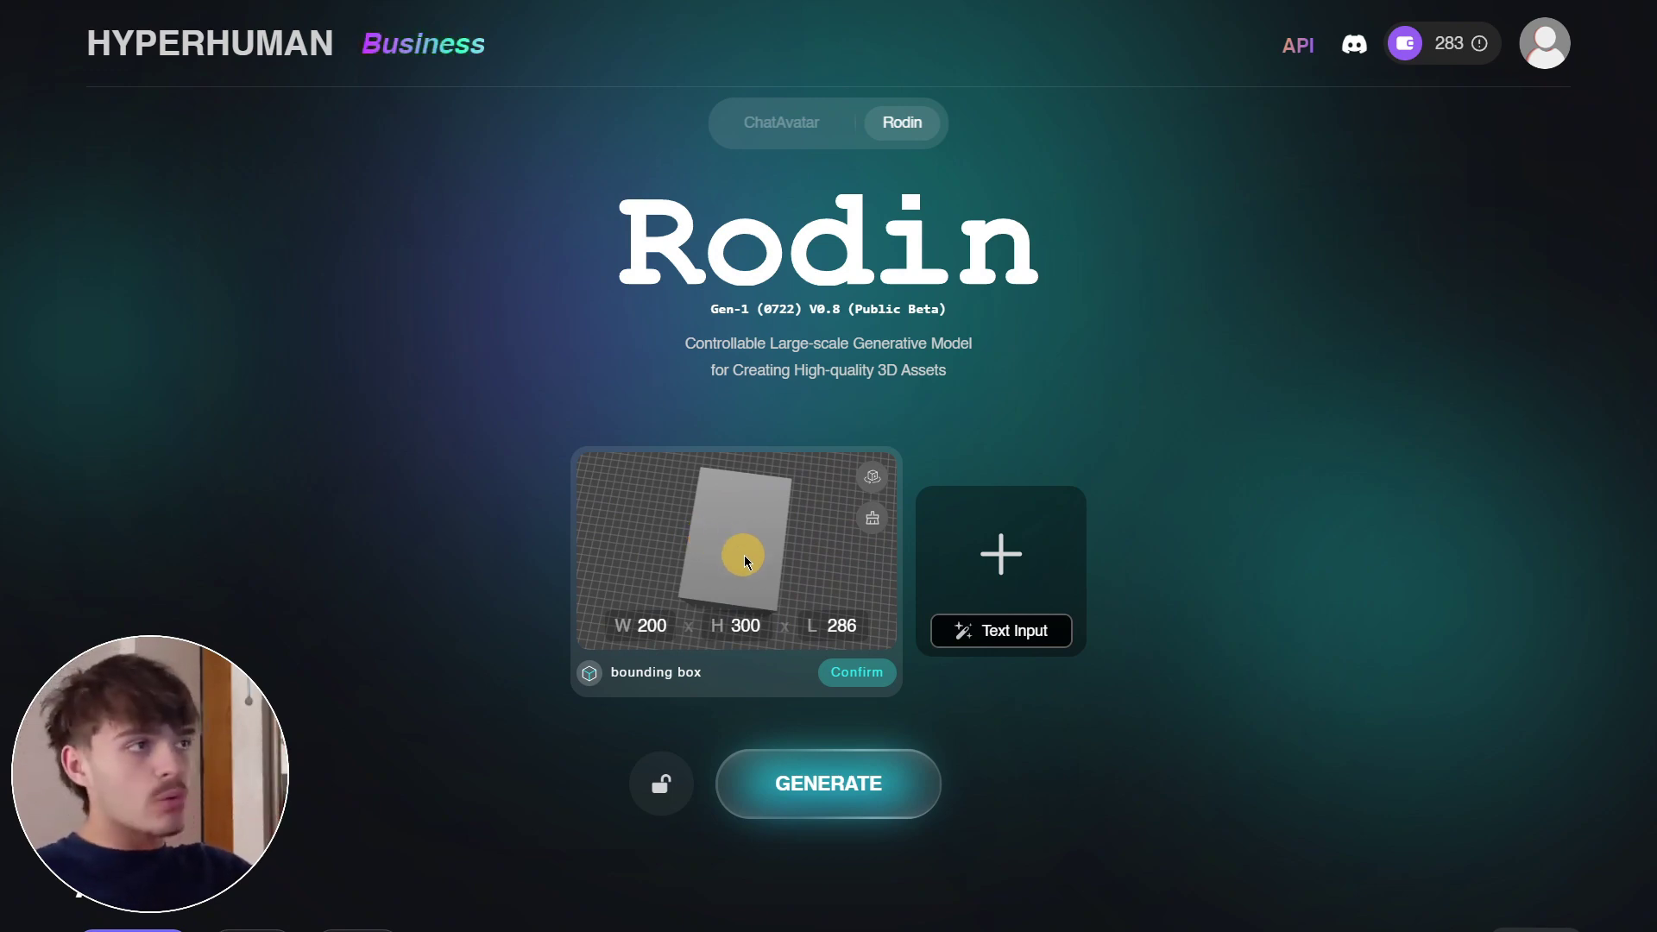
mouse_move(740, 552)
left_mouse_down()
mouse_move(691, 518)
mouse_move(759, 536)
mouse_move(685, 511)
mouse_move(719, 533)
left_mouse_up()
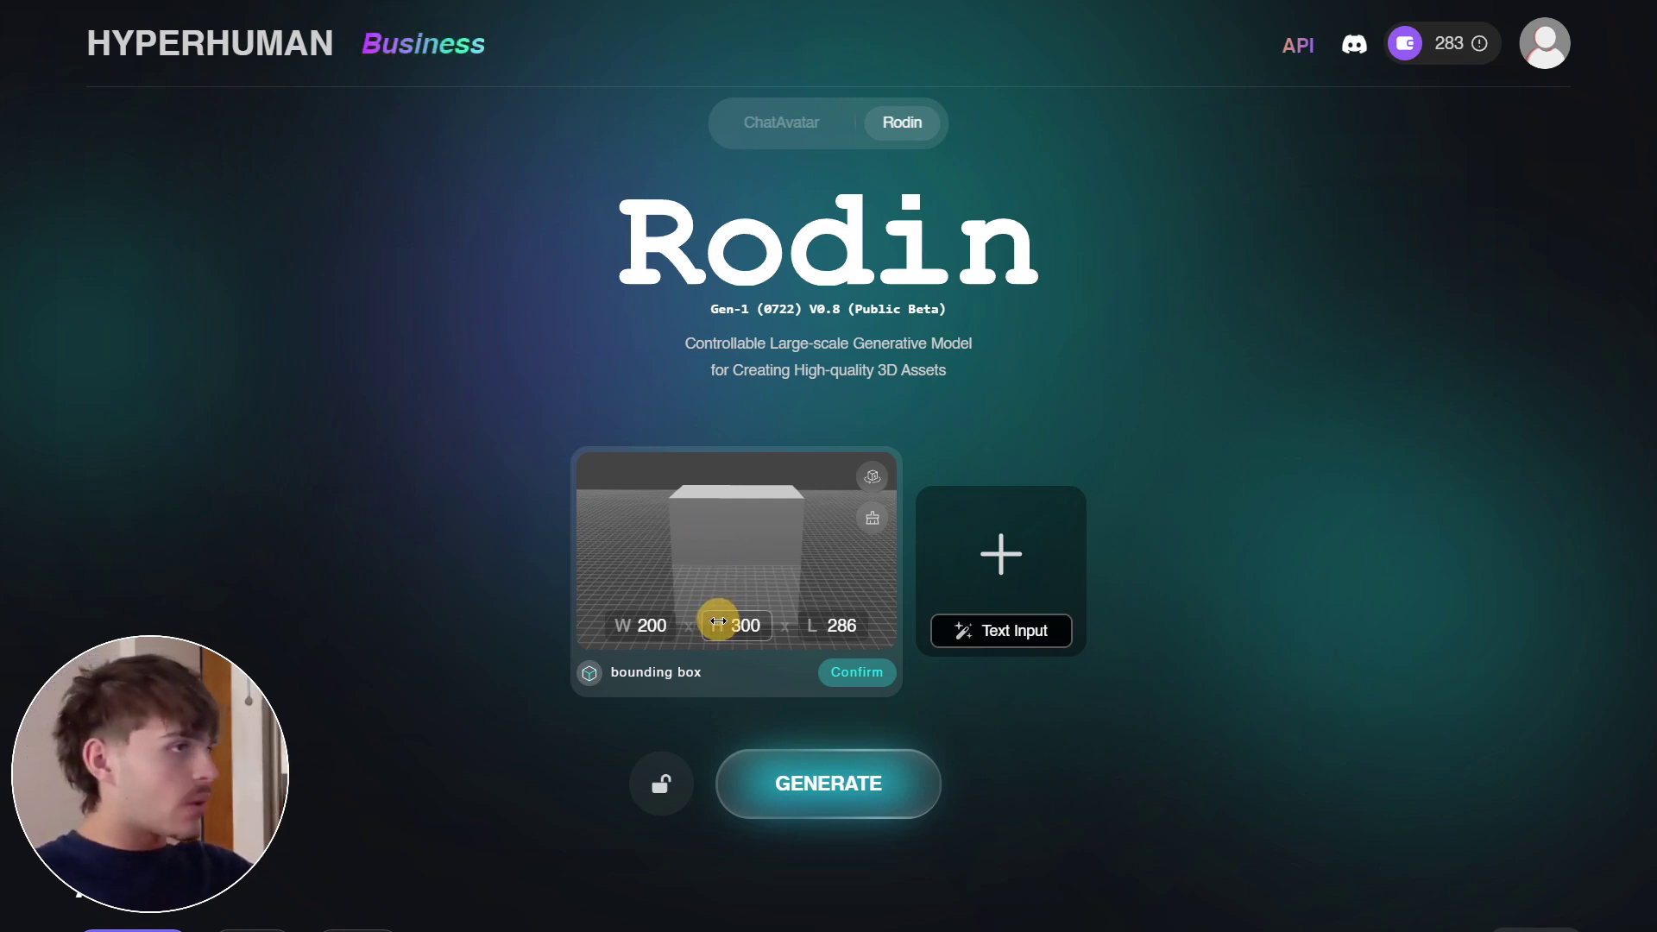
left_click_drag(706, 562, 737, 567)
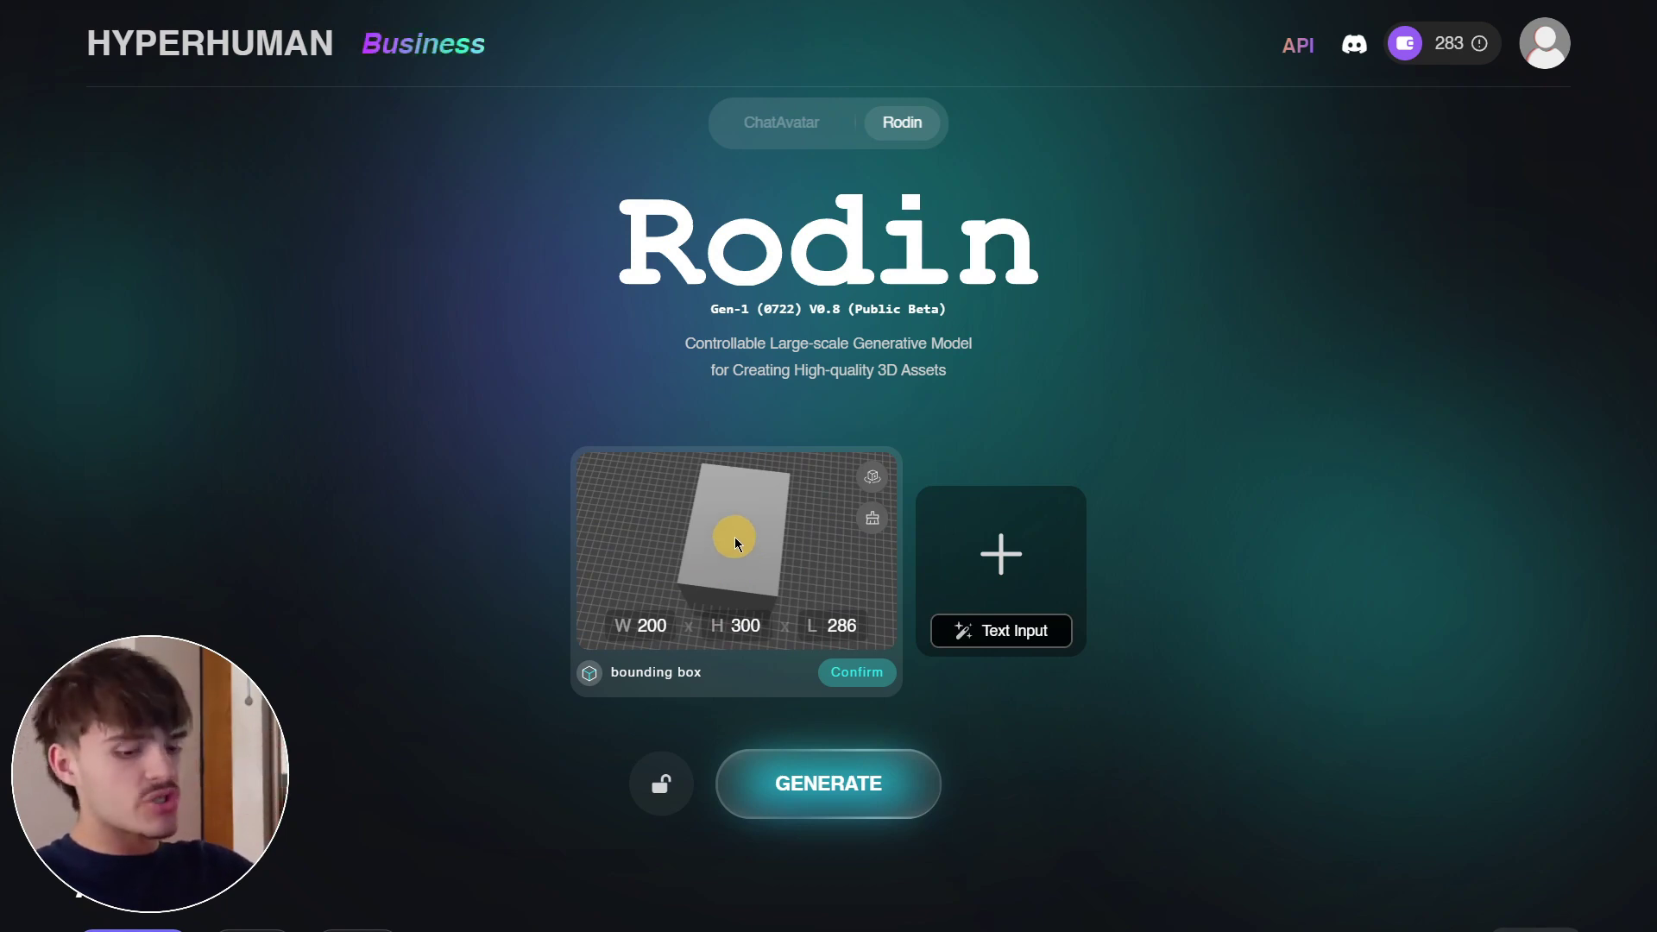
Flatten the bounding box to a height of 73
left_click_drag(735, 542, 340, 570)
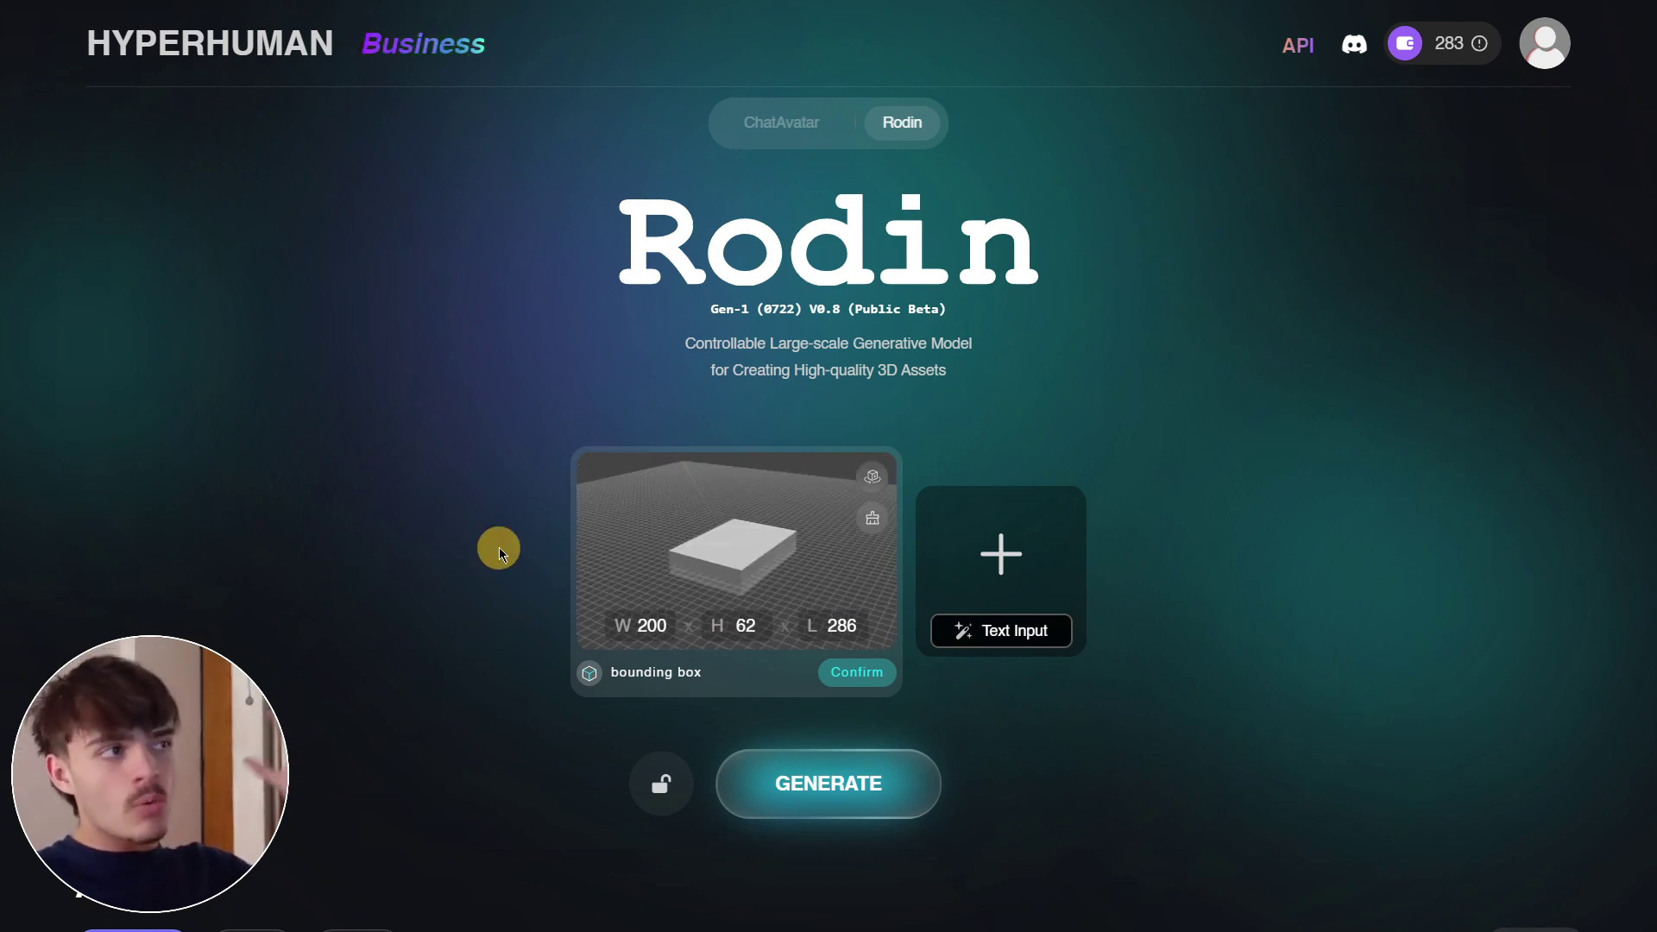
mouse_move(737, 546)
left_mouse_down()
mouse_move(681, 531)
mouse_move(707, 524)
mouse_move(723, 567)
left_mouse_up()
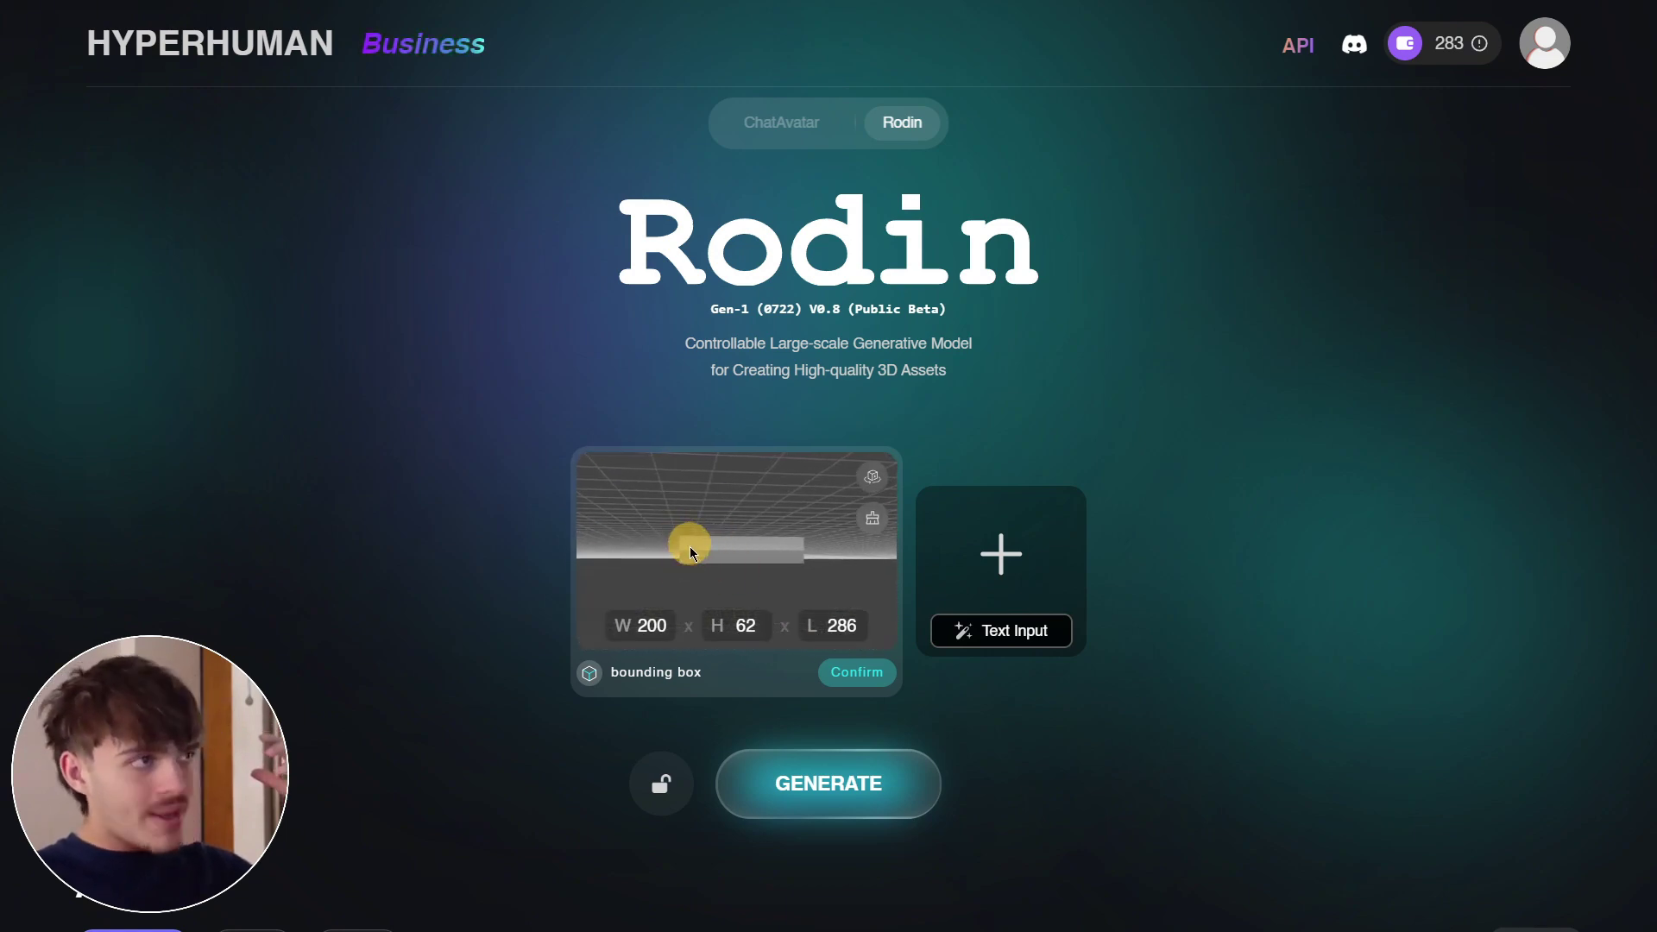
left_click(738, 625)
type("300")
left_click(838, 623)
left_click_drag(839, 623, 720, 603)
left_click(713, 622)
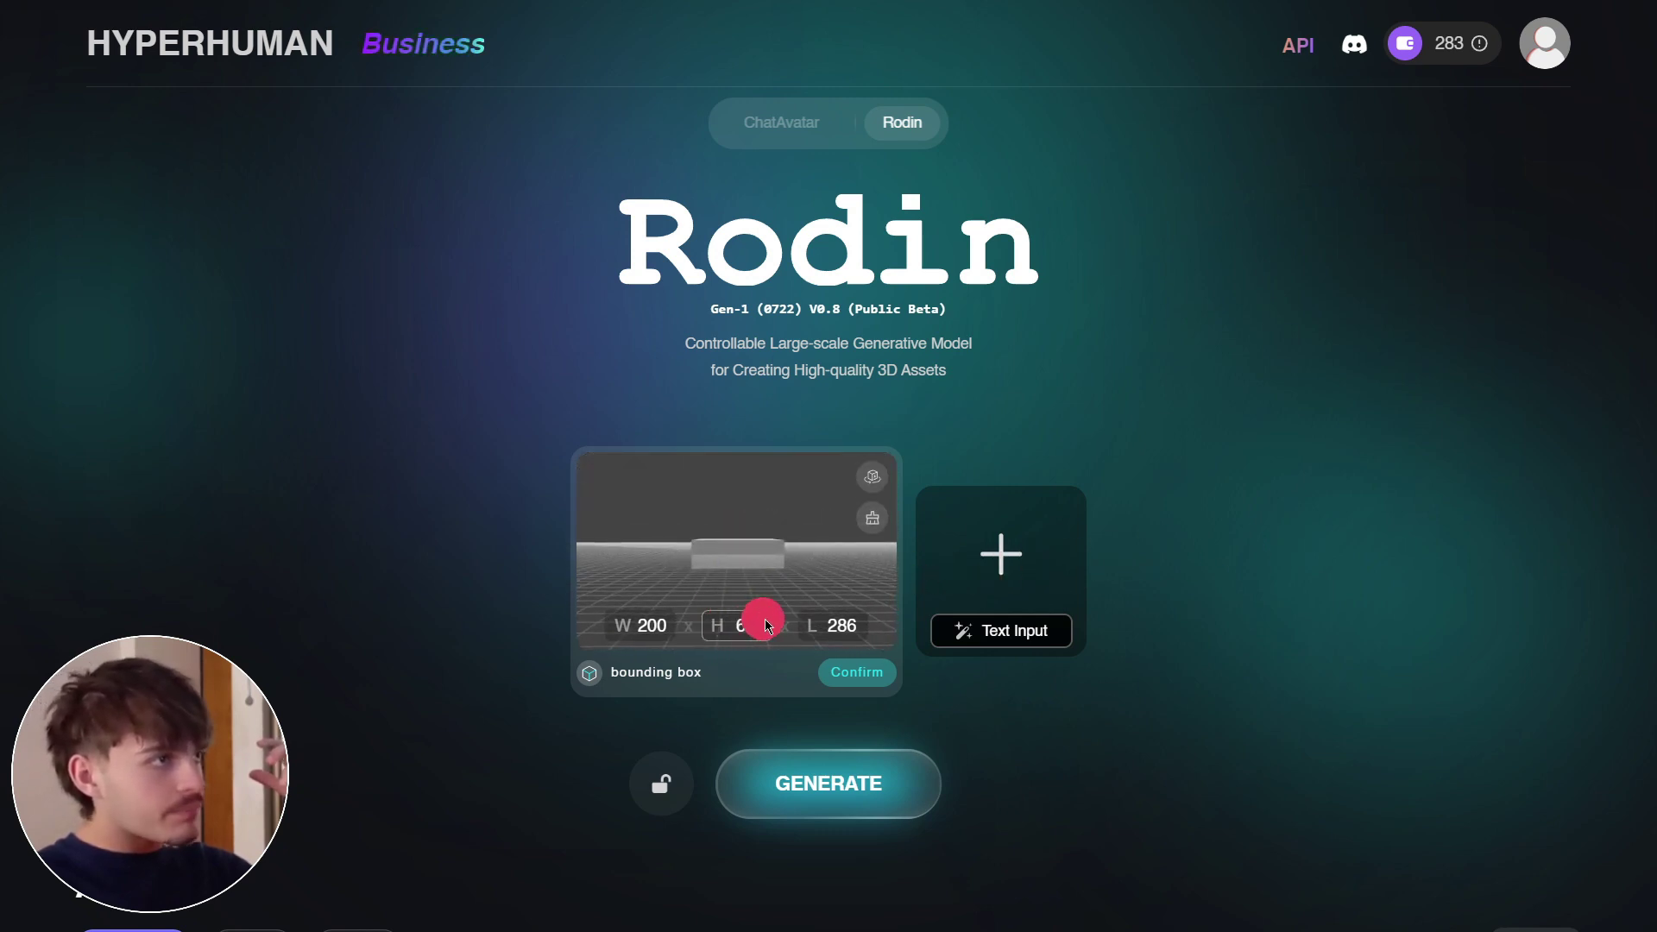
left_click_drag(800, 582, 785, 616)
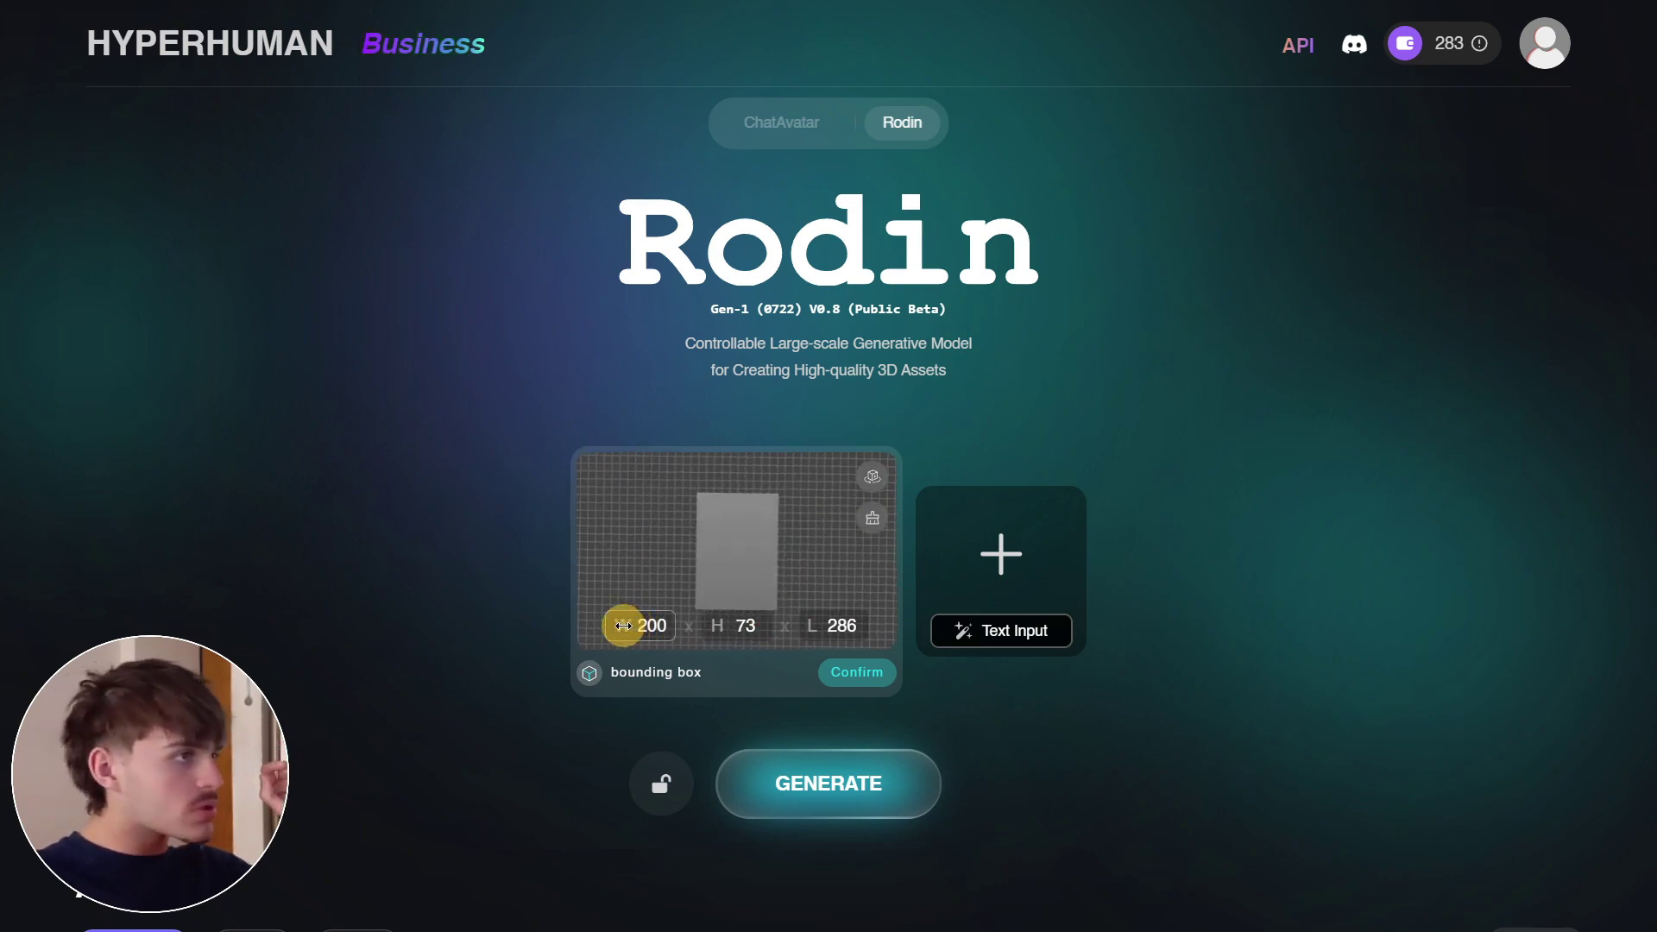
Set the bounding box's width to 125 and length to 263, and confirm the box
left_click_drag(556, 618, 309, 597)
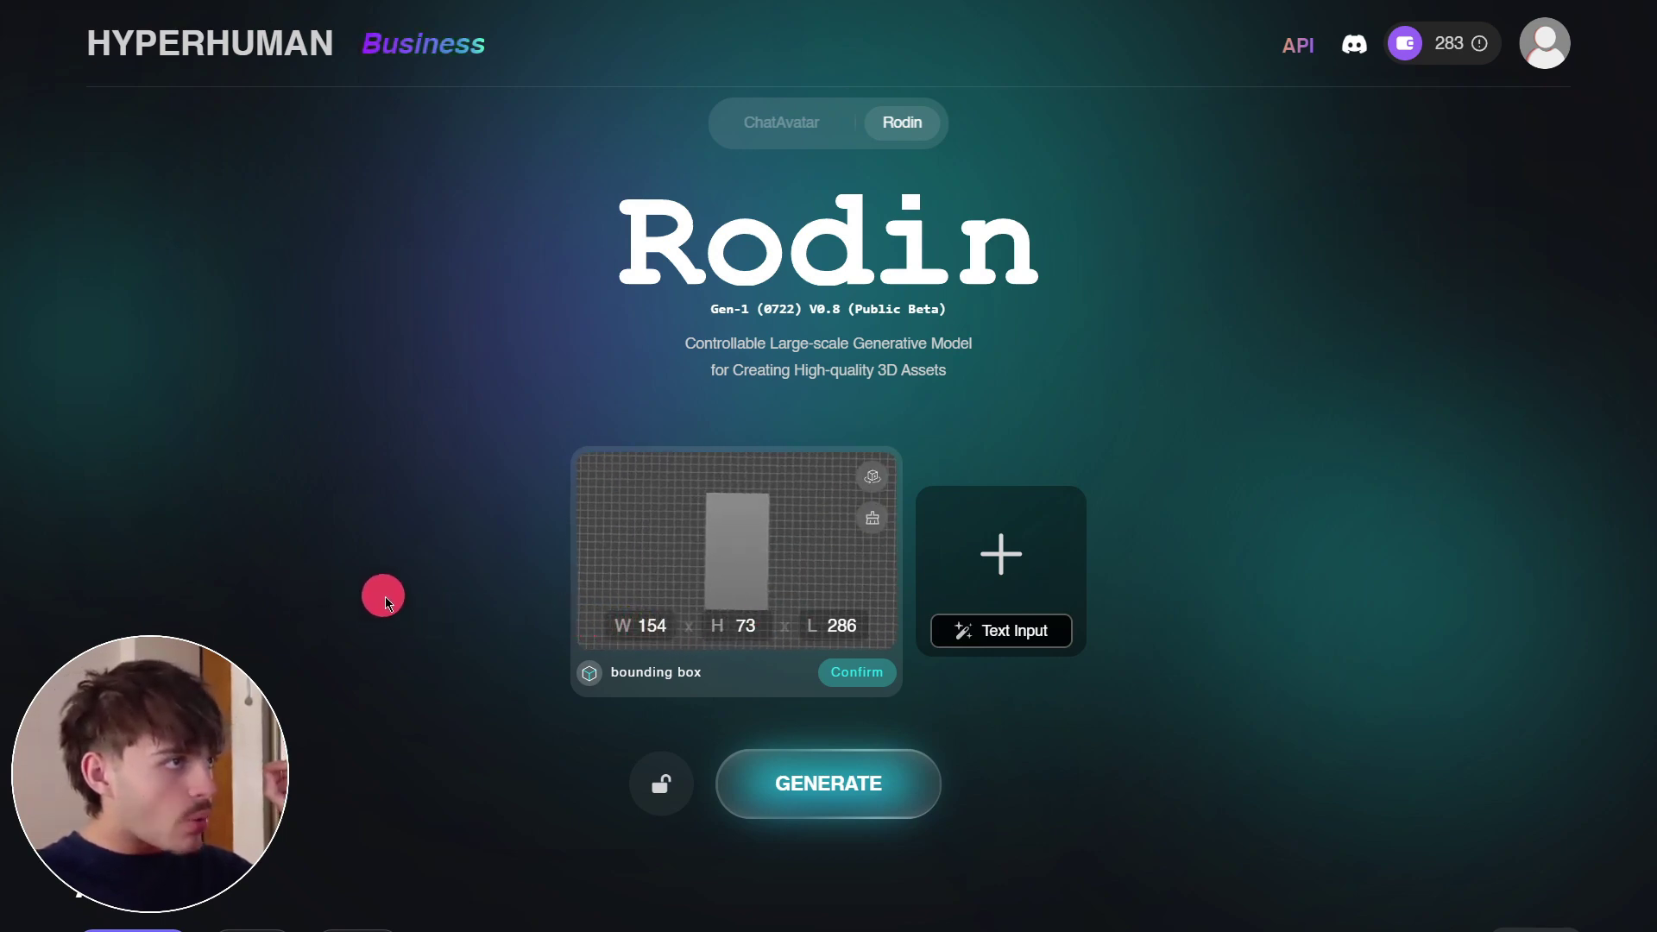
left_click_drag(811, 625, 759, 618)
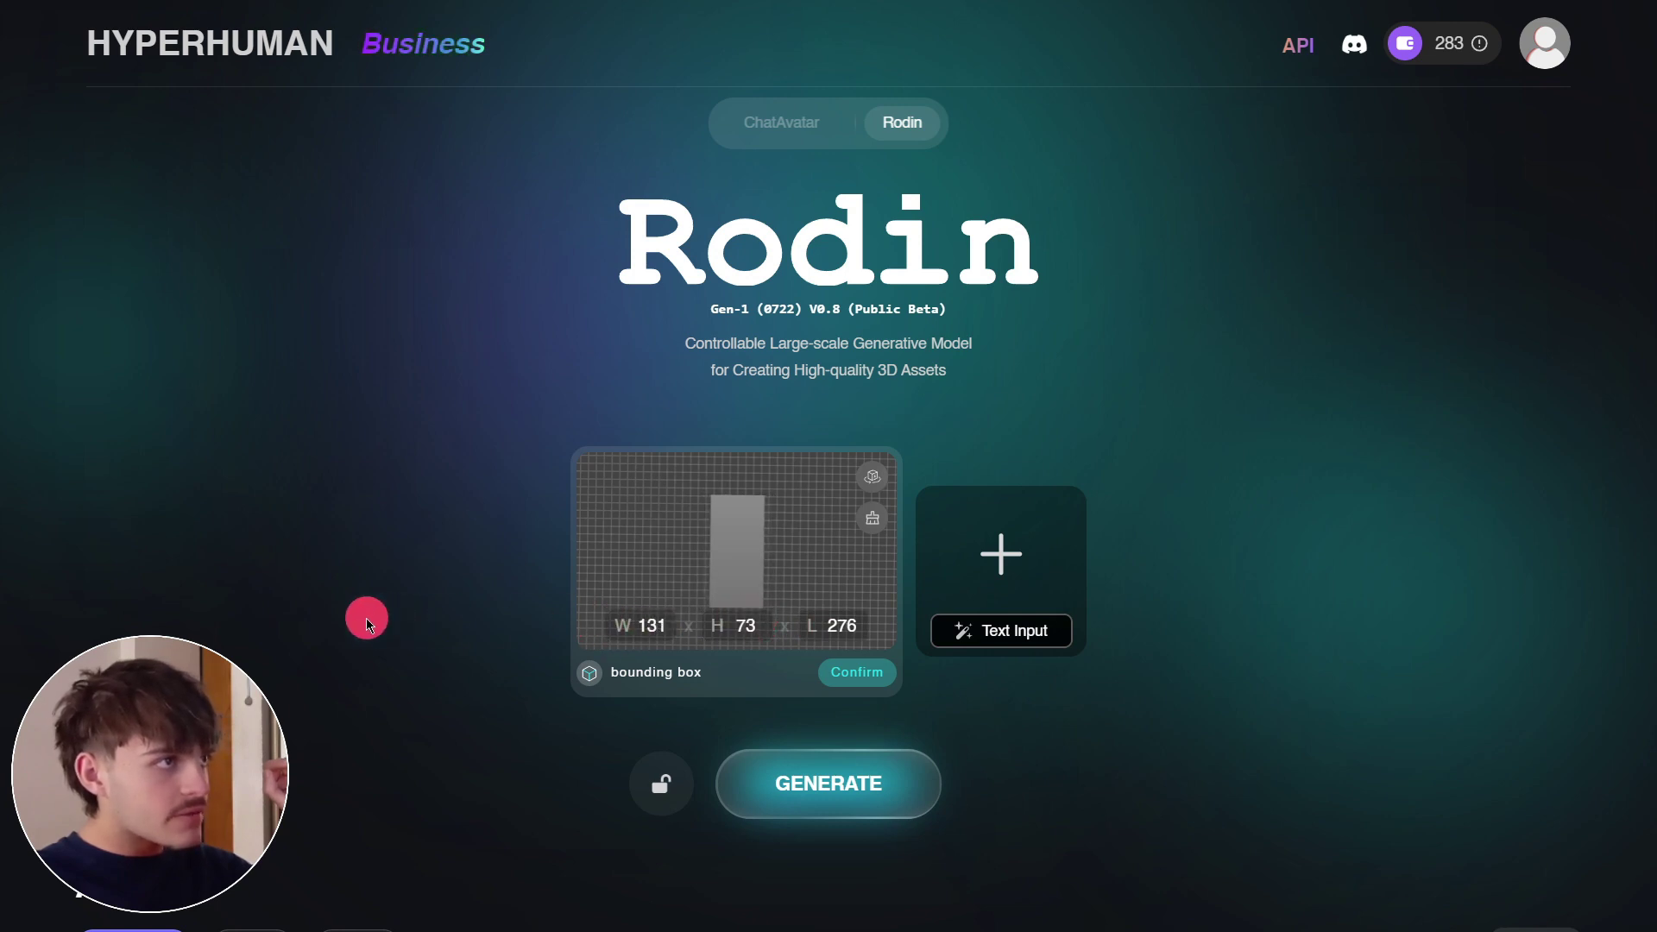
left_click_drag(812, 622, 744, 612)
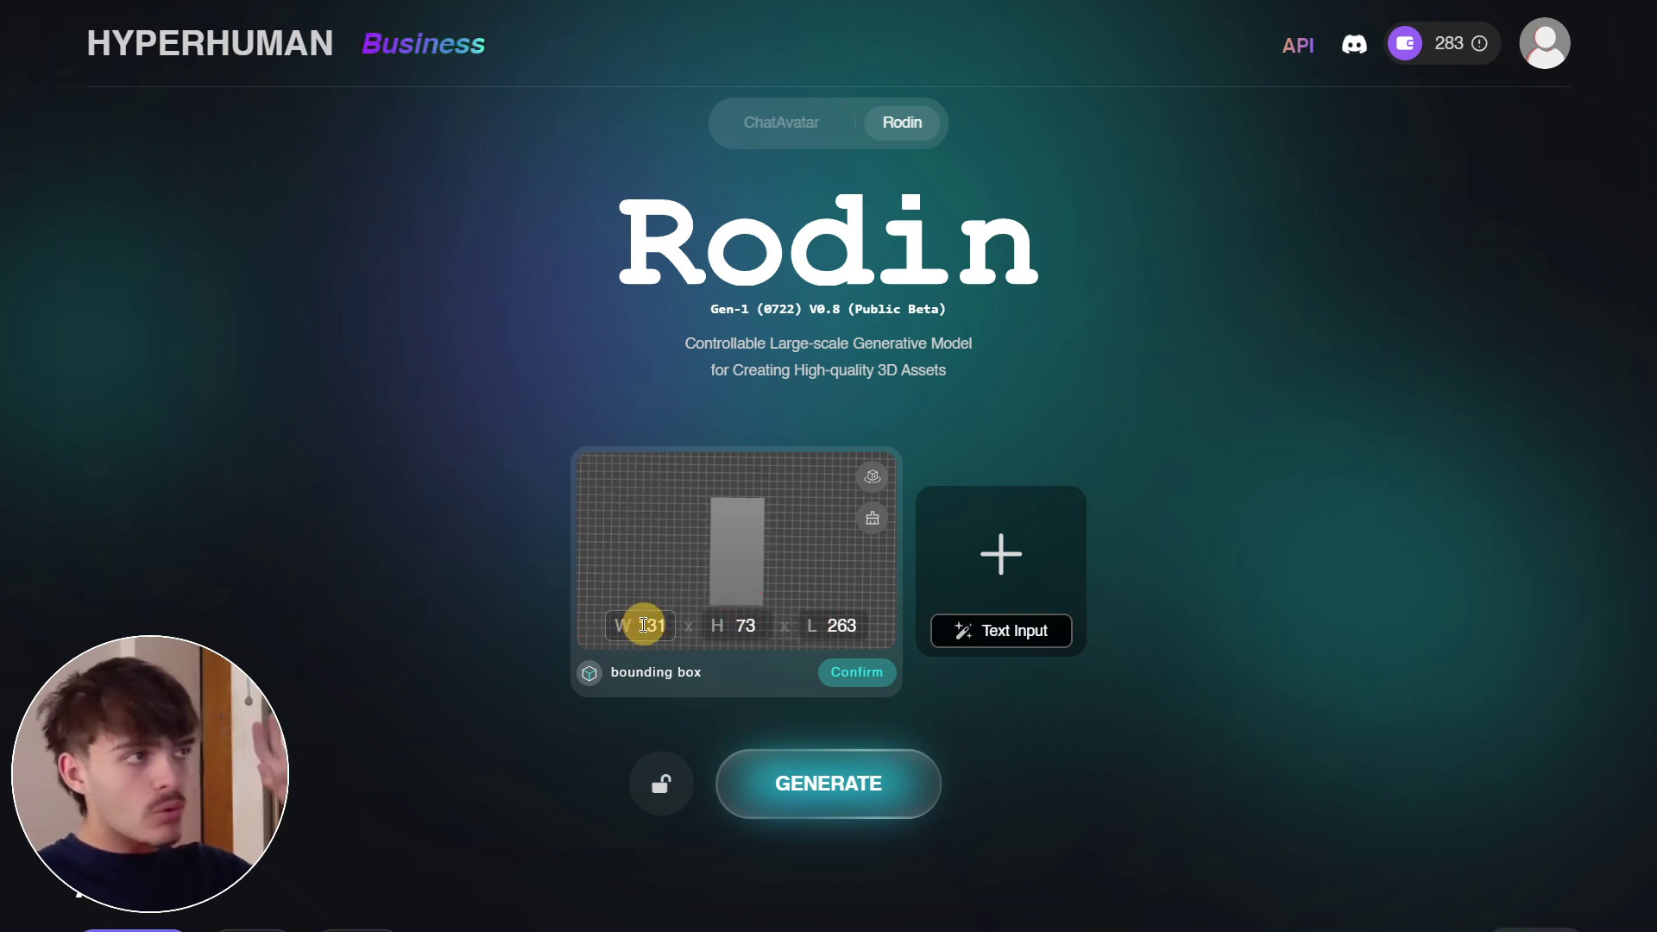
left_click_drag(594, 628, 679, 558)
left_click(870, 678)
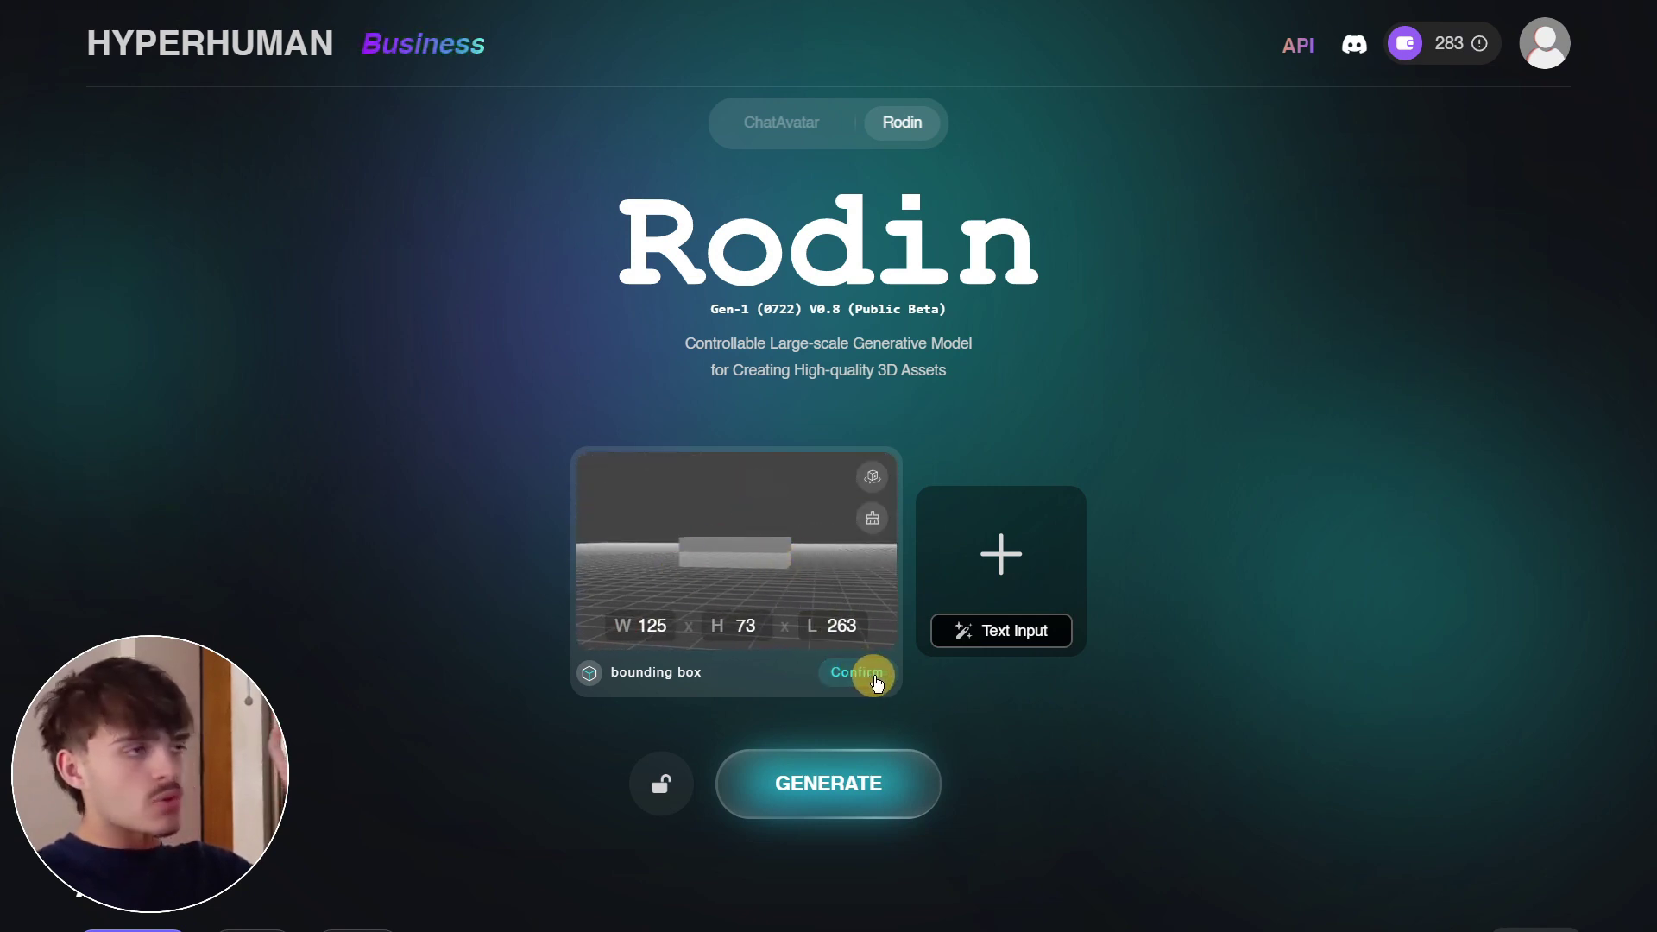
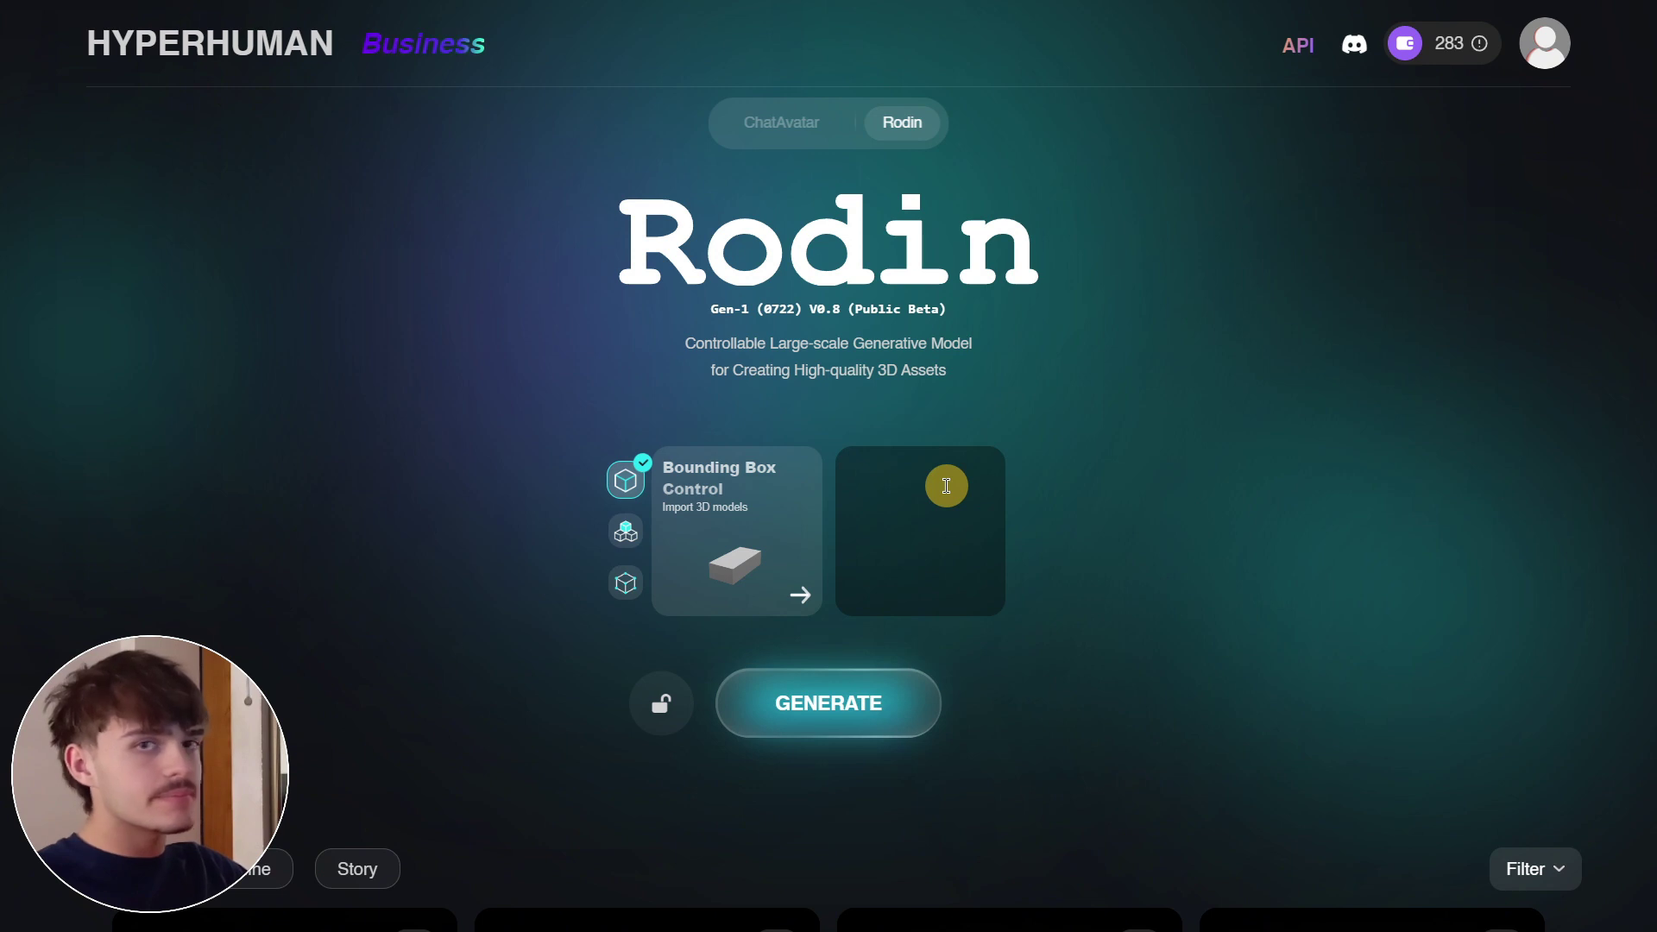
Create a reference image from the prompt "Cartoony, minimalistic, flat car", accept it and generate the 3D model
type("Cartoony, minimalistic, flat car")
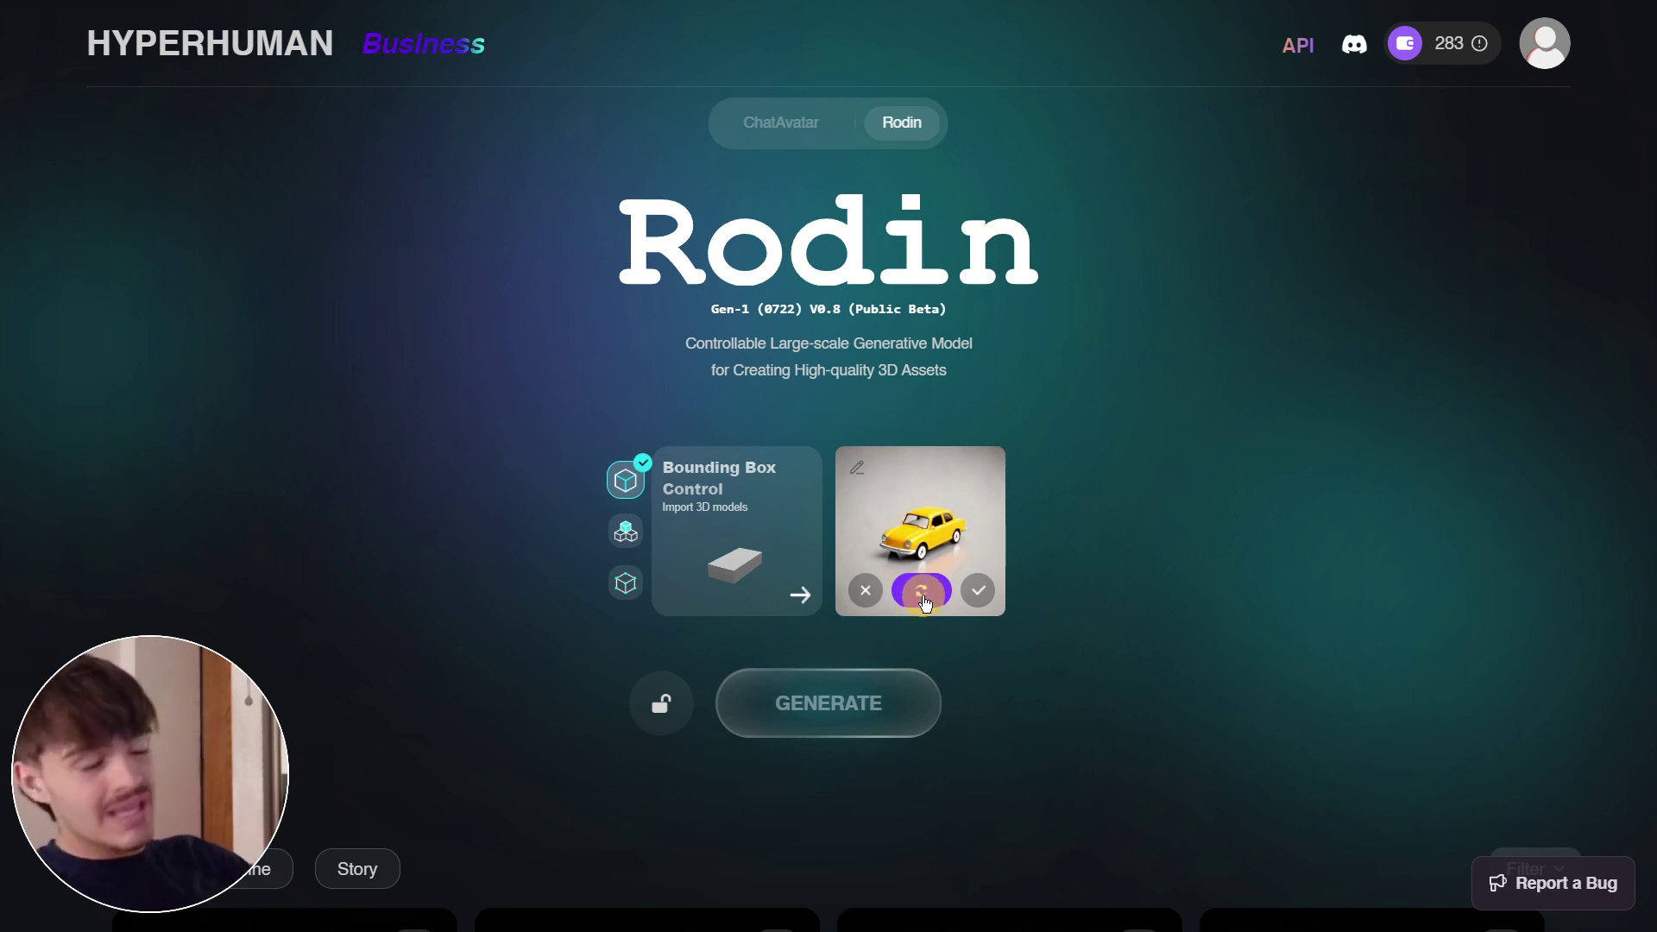
left_click(980, 595)
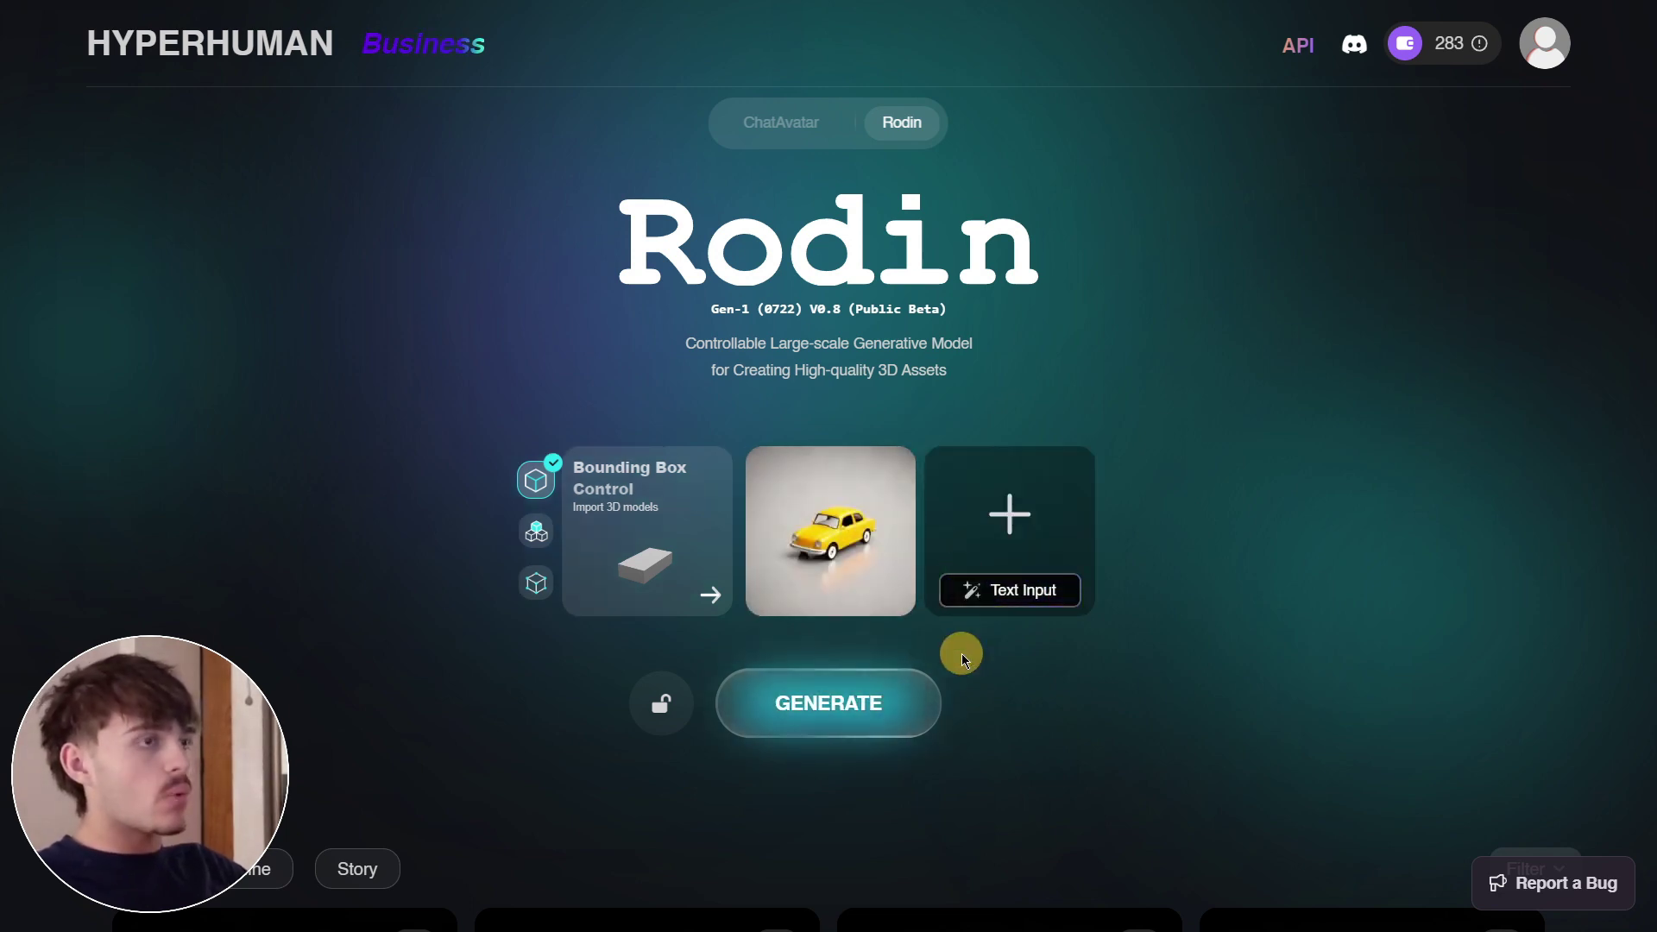
left_click(889, 689)
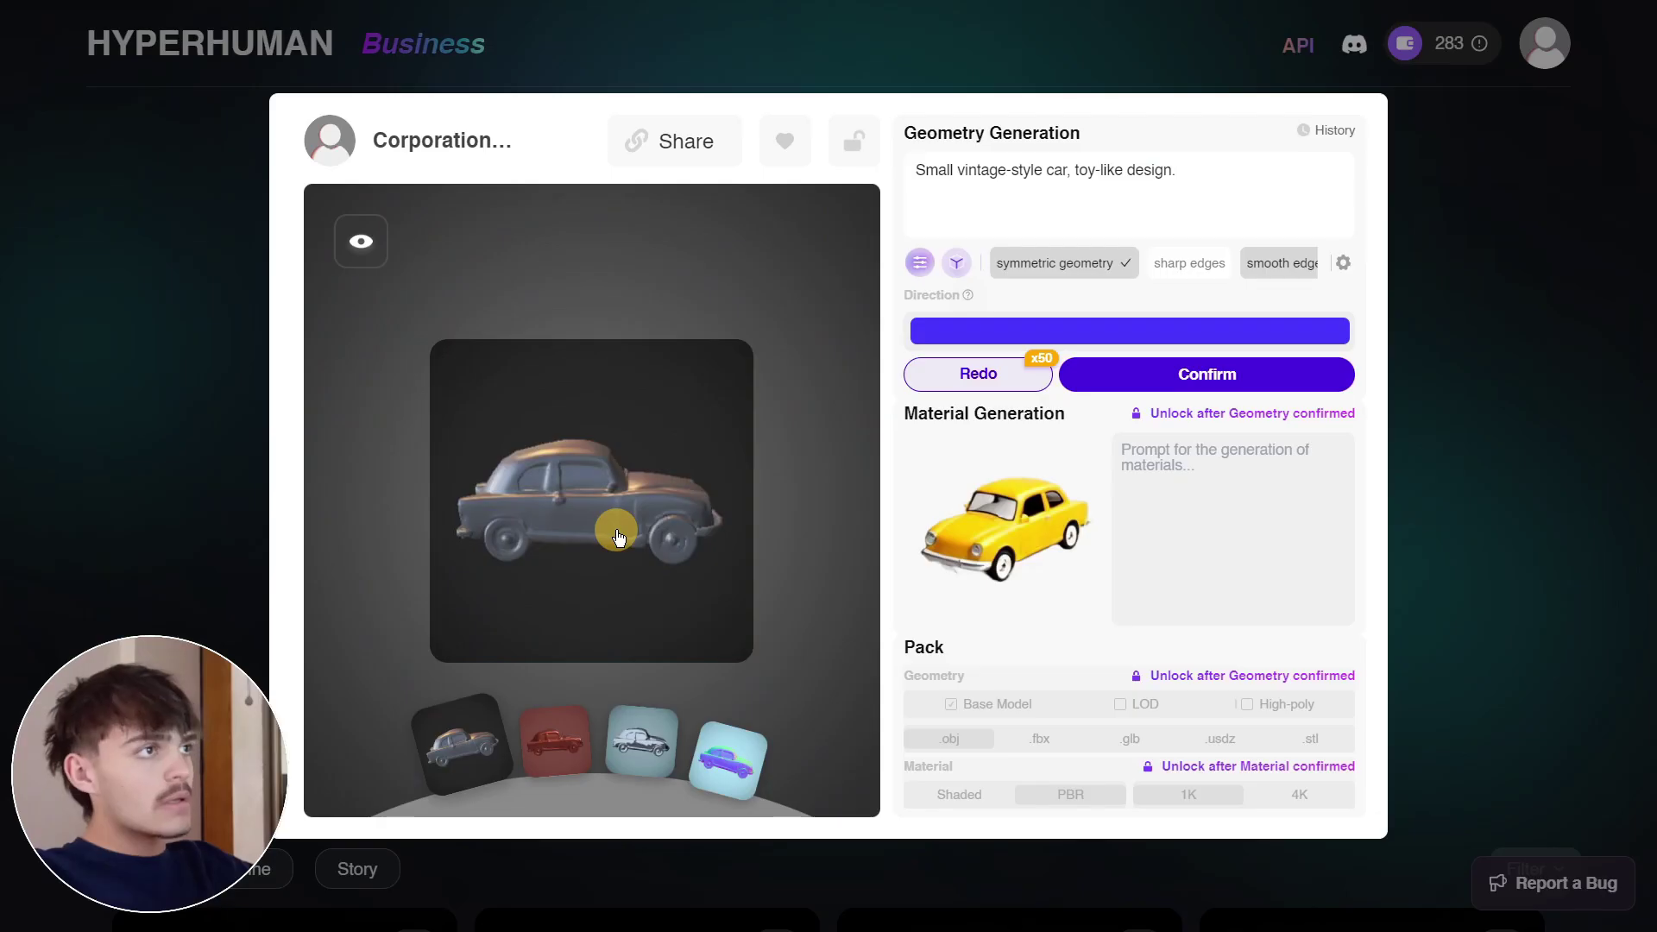
Inspect the generated car from several sides and confirm its geometry with 10000 polygons as symmetrical
mouse_move(622, 533)
left_mouse_down()
mouse_move(669, 514)
mouse_move(599, 521)
mouse_move(685, 522)
mouse_move(621, 536)
mouse_move(636, 510)
mouse_move(621, 515)
left_mouse_up()
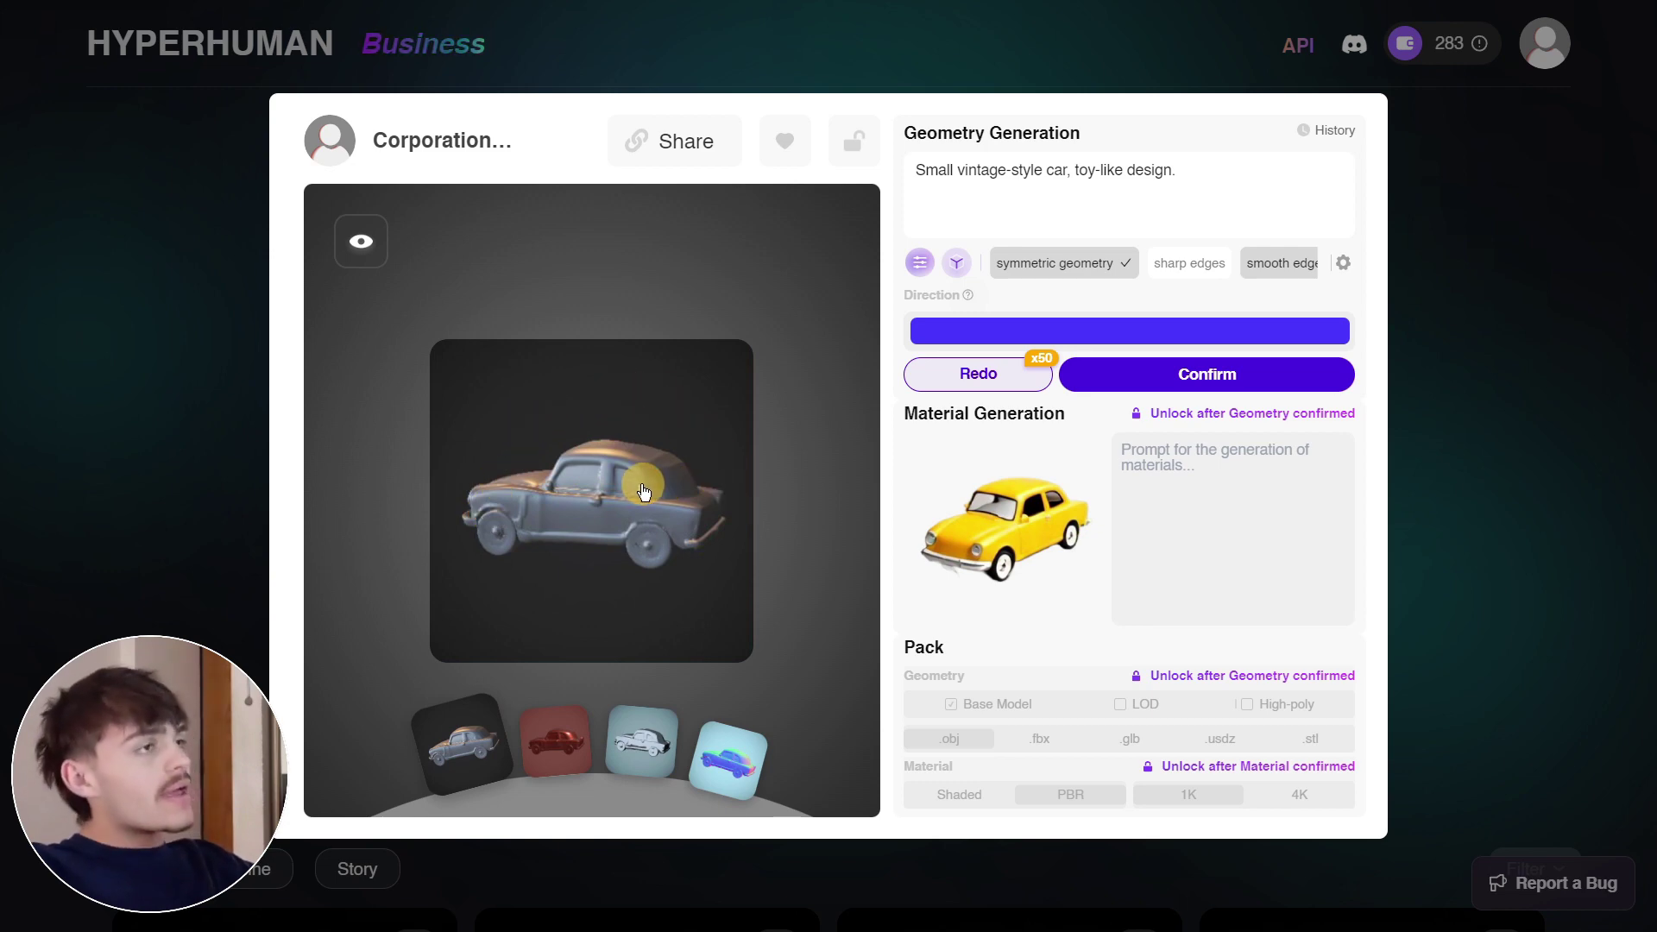
left_click_drag(639, 481, 591, 474)
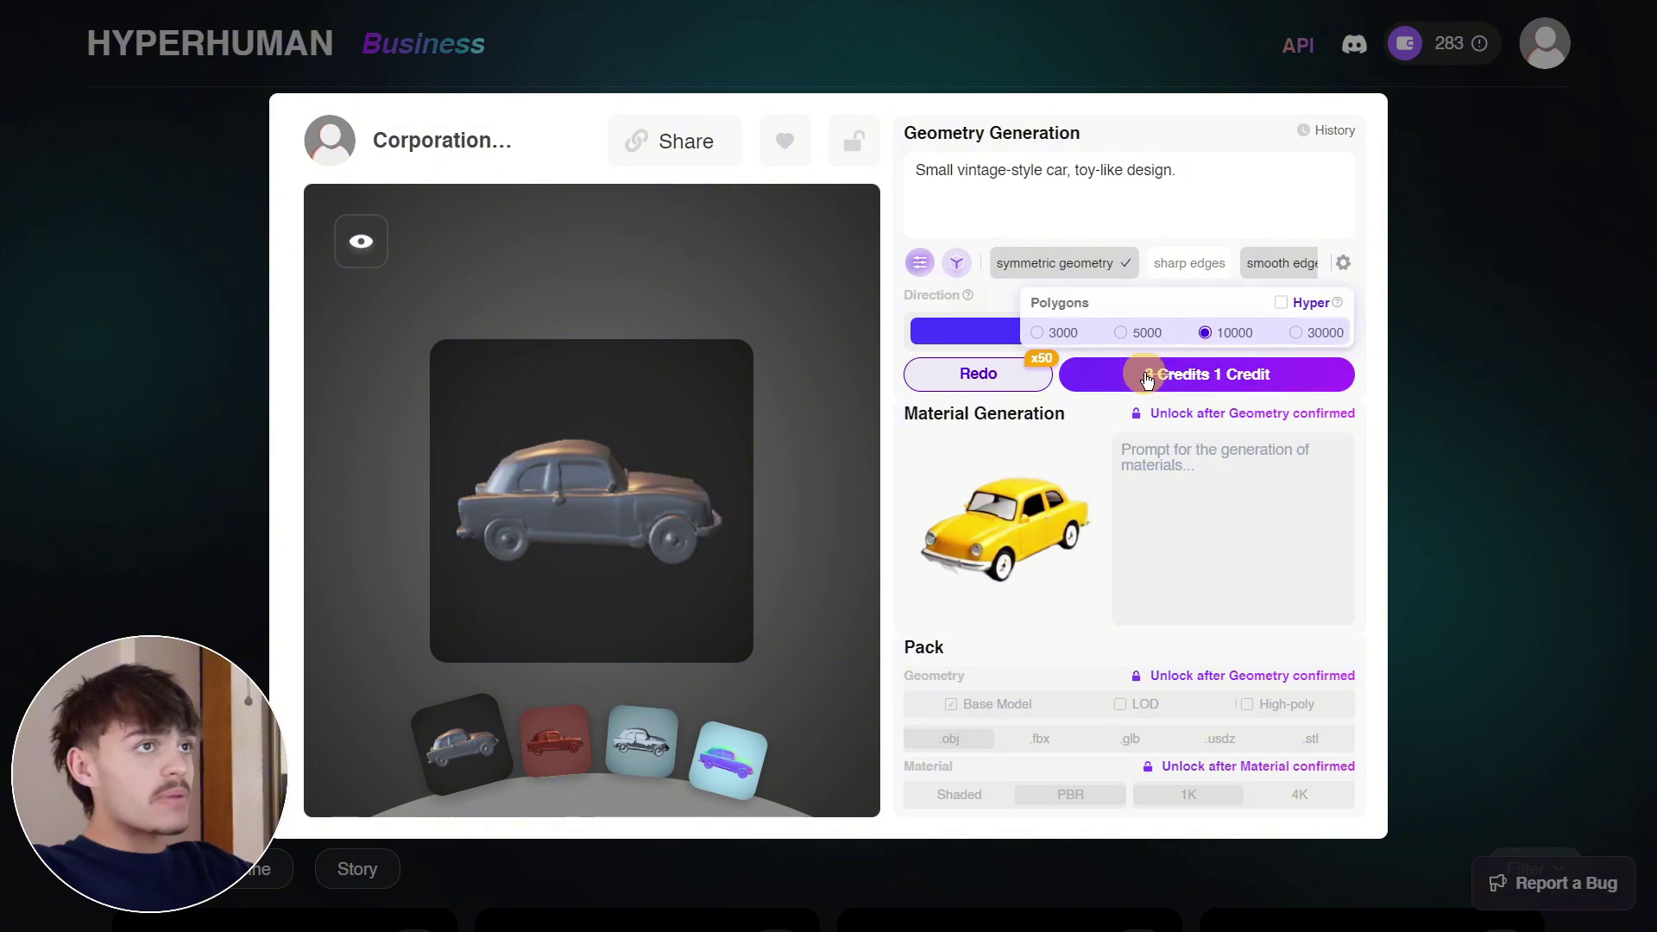
left_click(1171, 391)
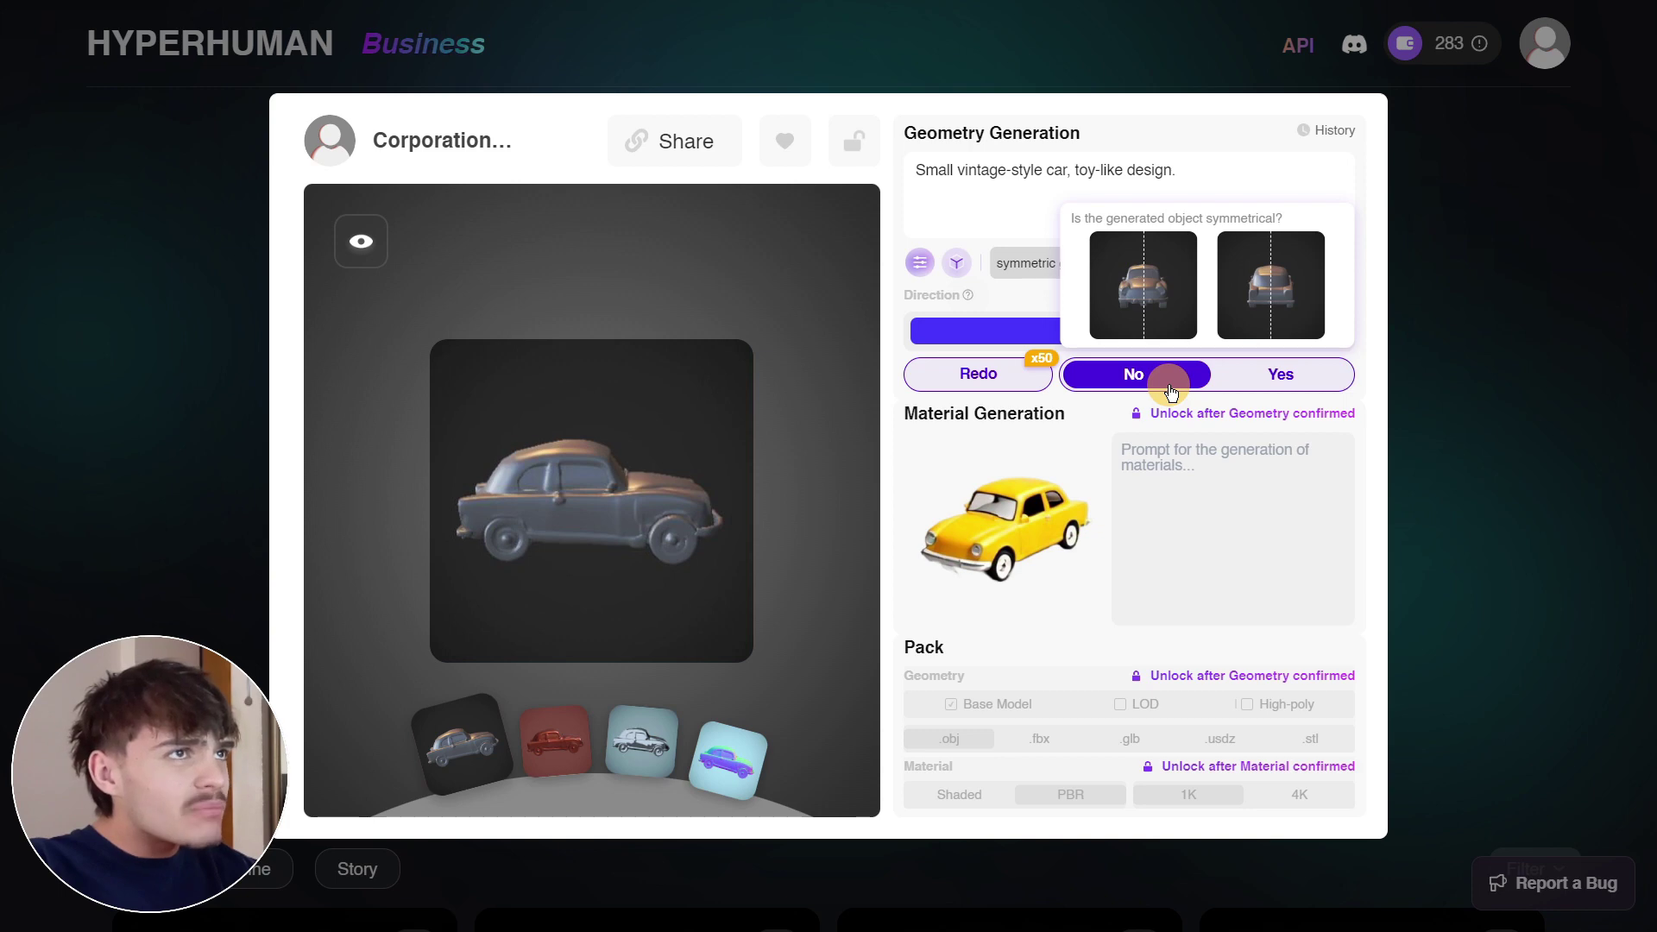
left_click(1263, 380)
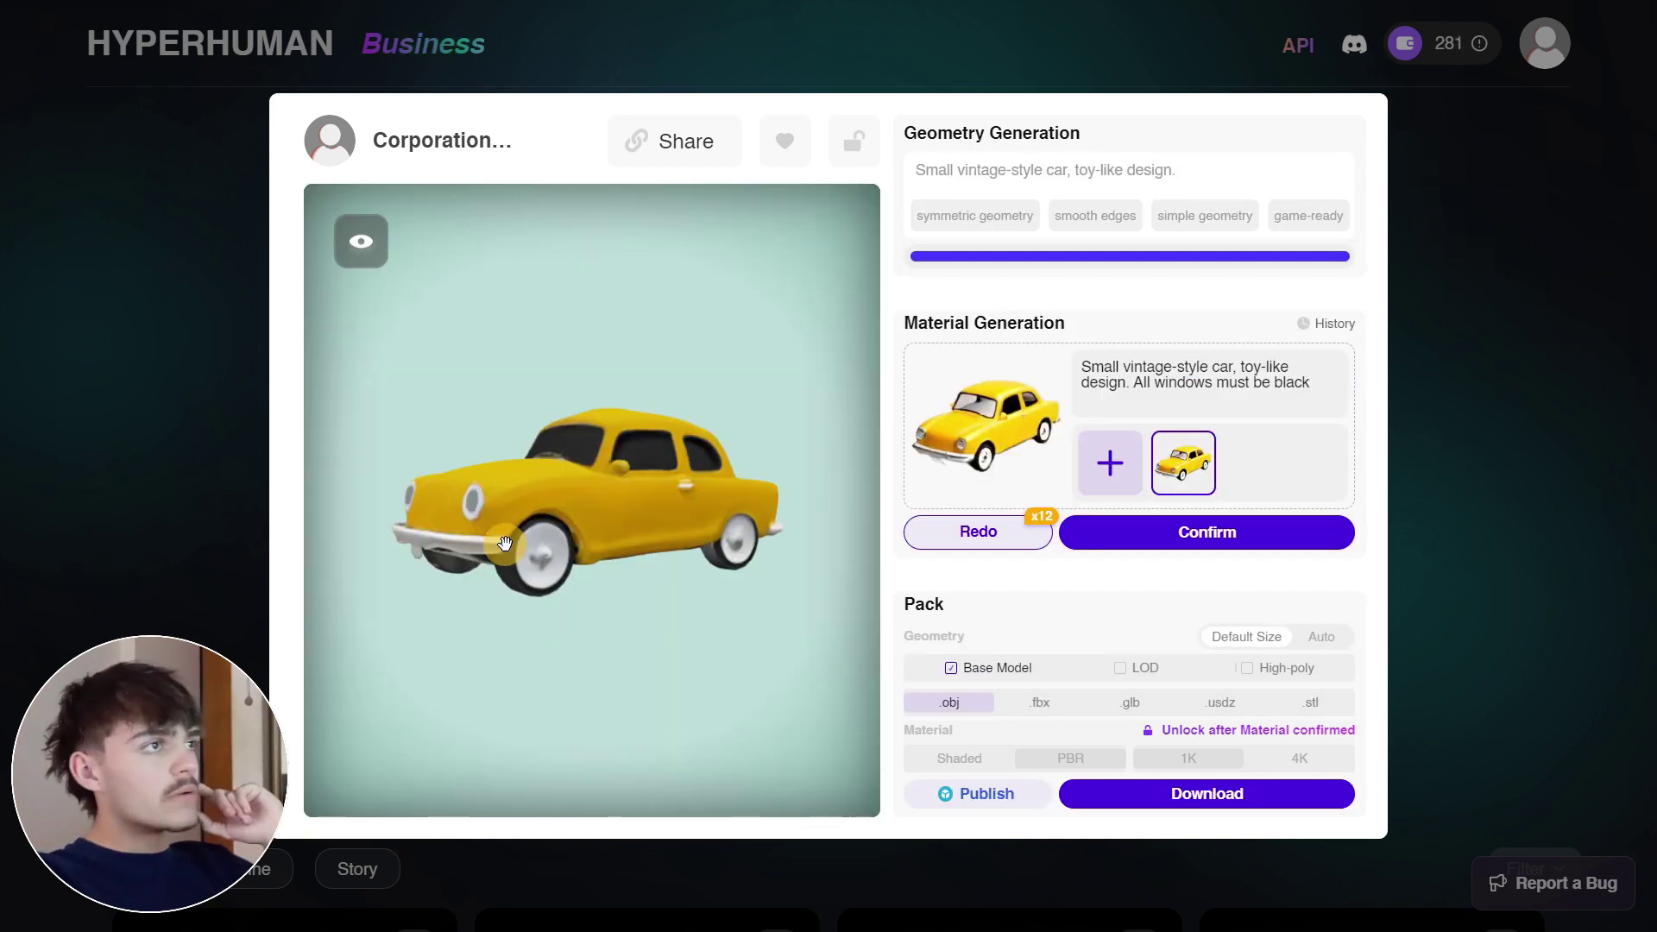
Confirm the yellow car's material while viewing it from the front and rear, and close the asset
left_click_drag(503, 545, 645, 617)
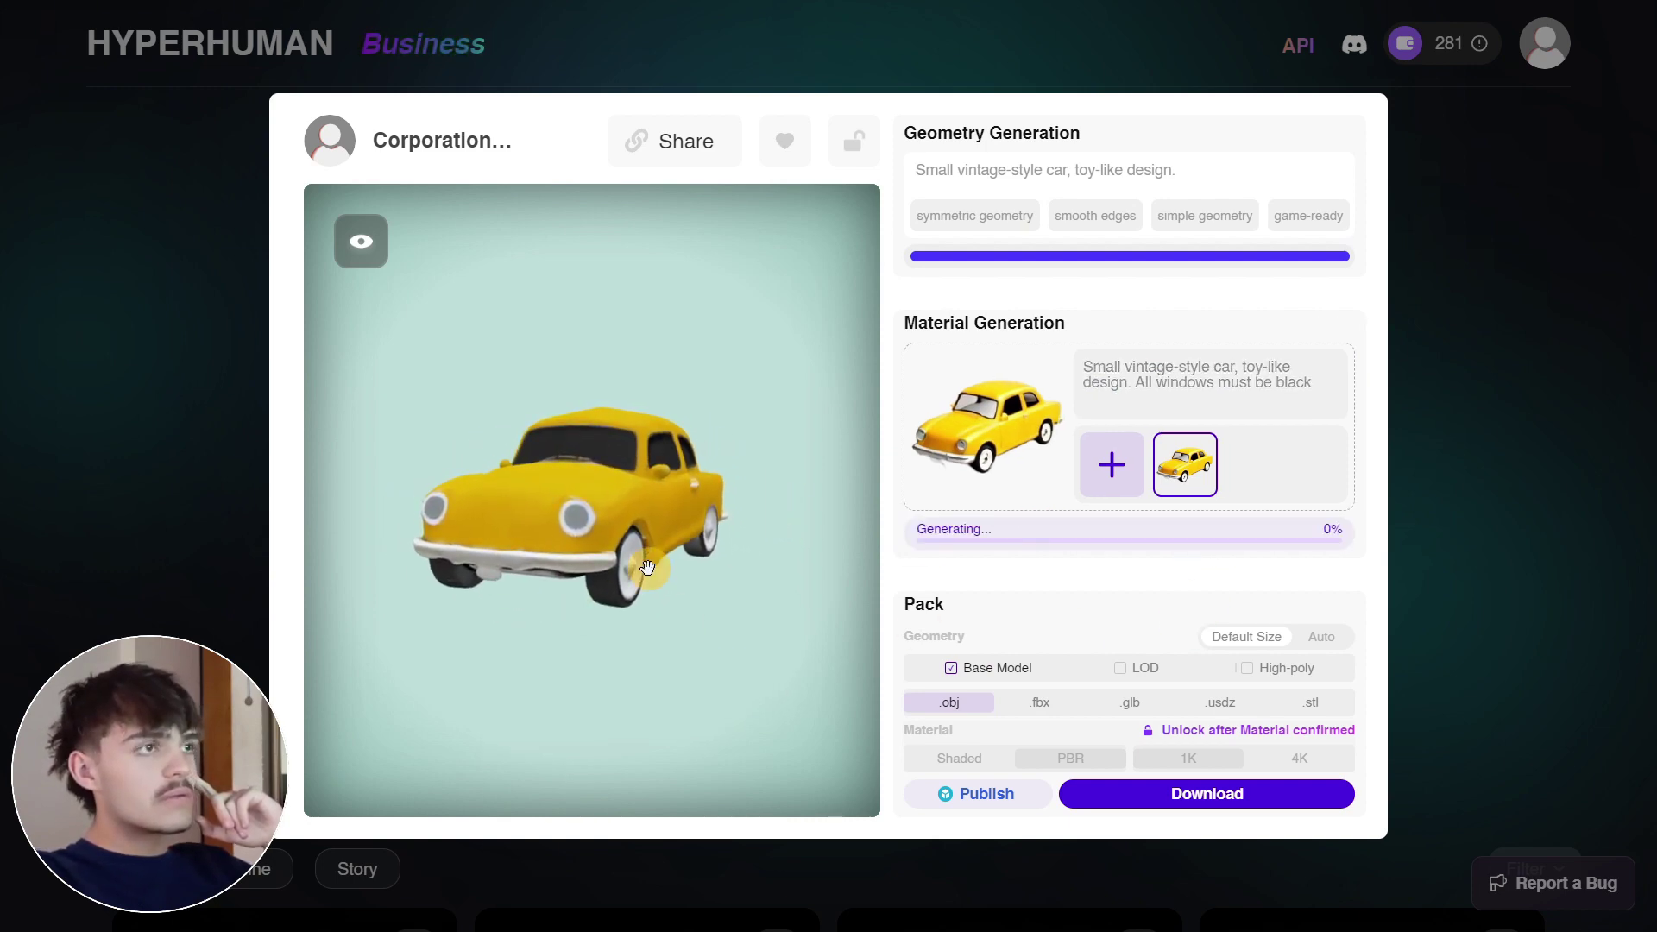
mouse_move(529, 532)
left_mouse_down()
mouse_move(769, 521)
mouse_move(657, 433)
mouse_move(474, 518)
mouse_move(484, 573)
mouse_move(581, 529)
mouse_move(518, 537)
left_mouse_up()
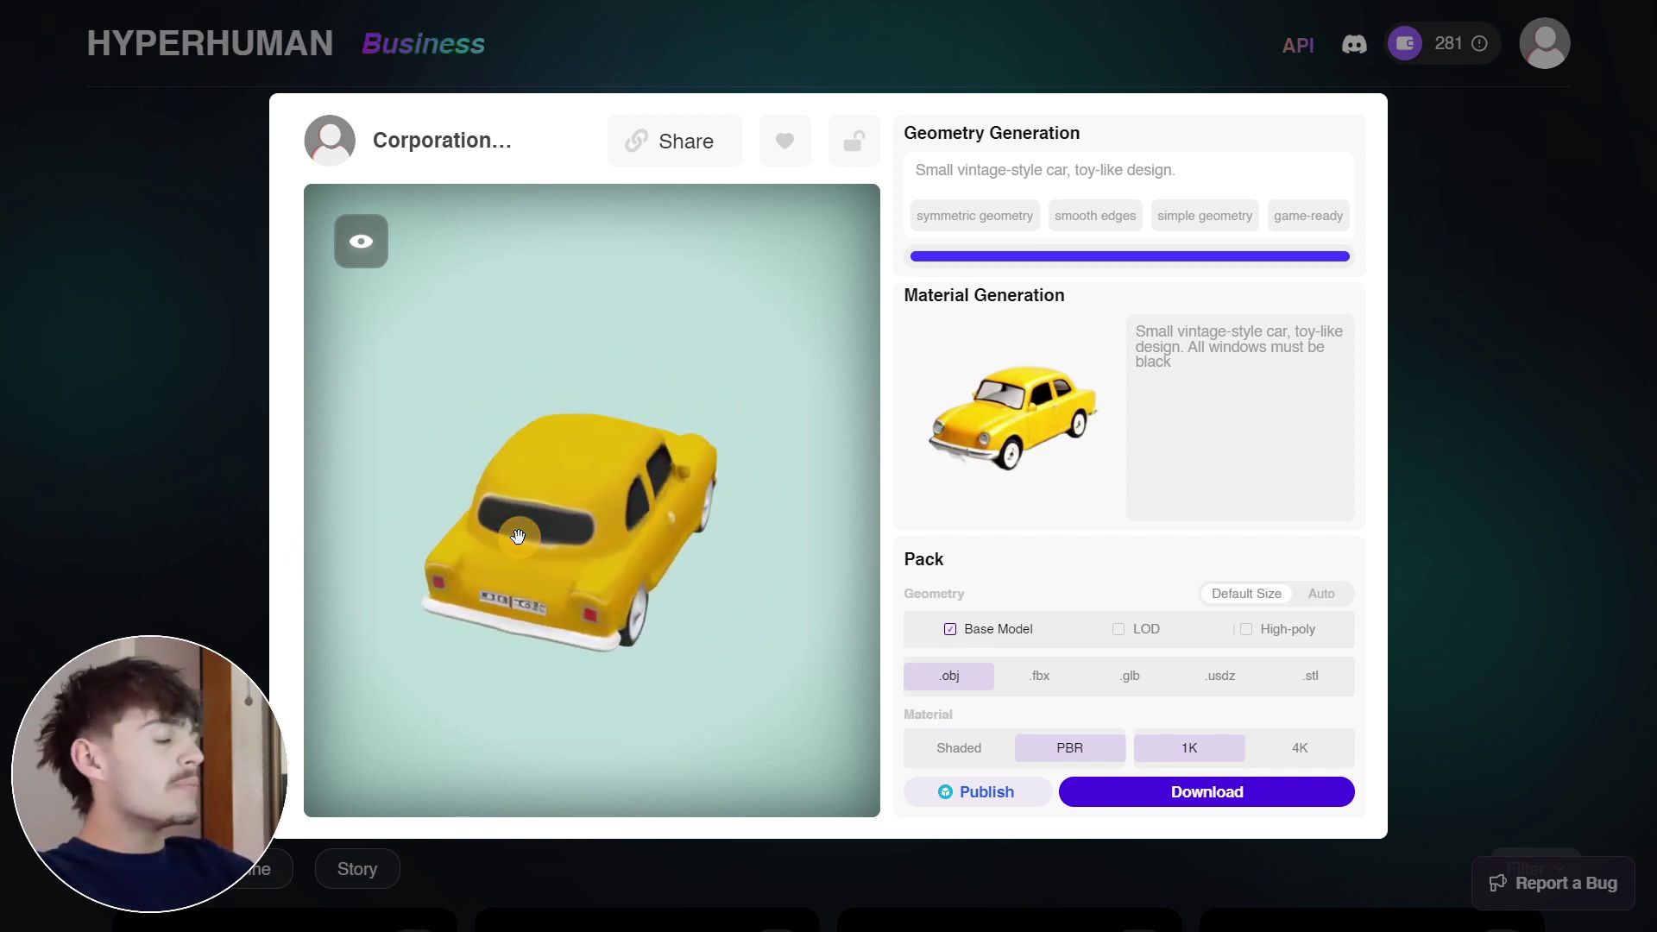
key("Escape")
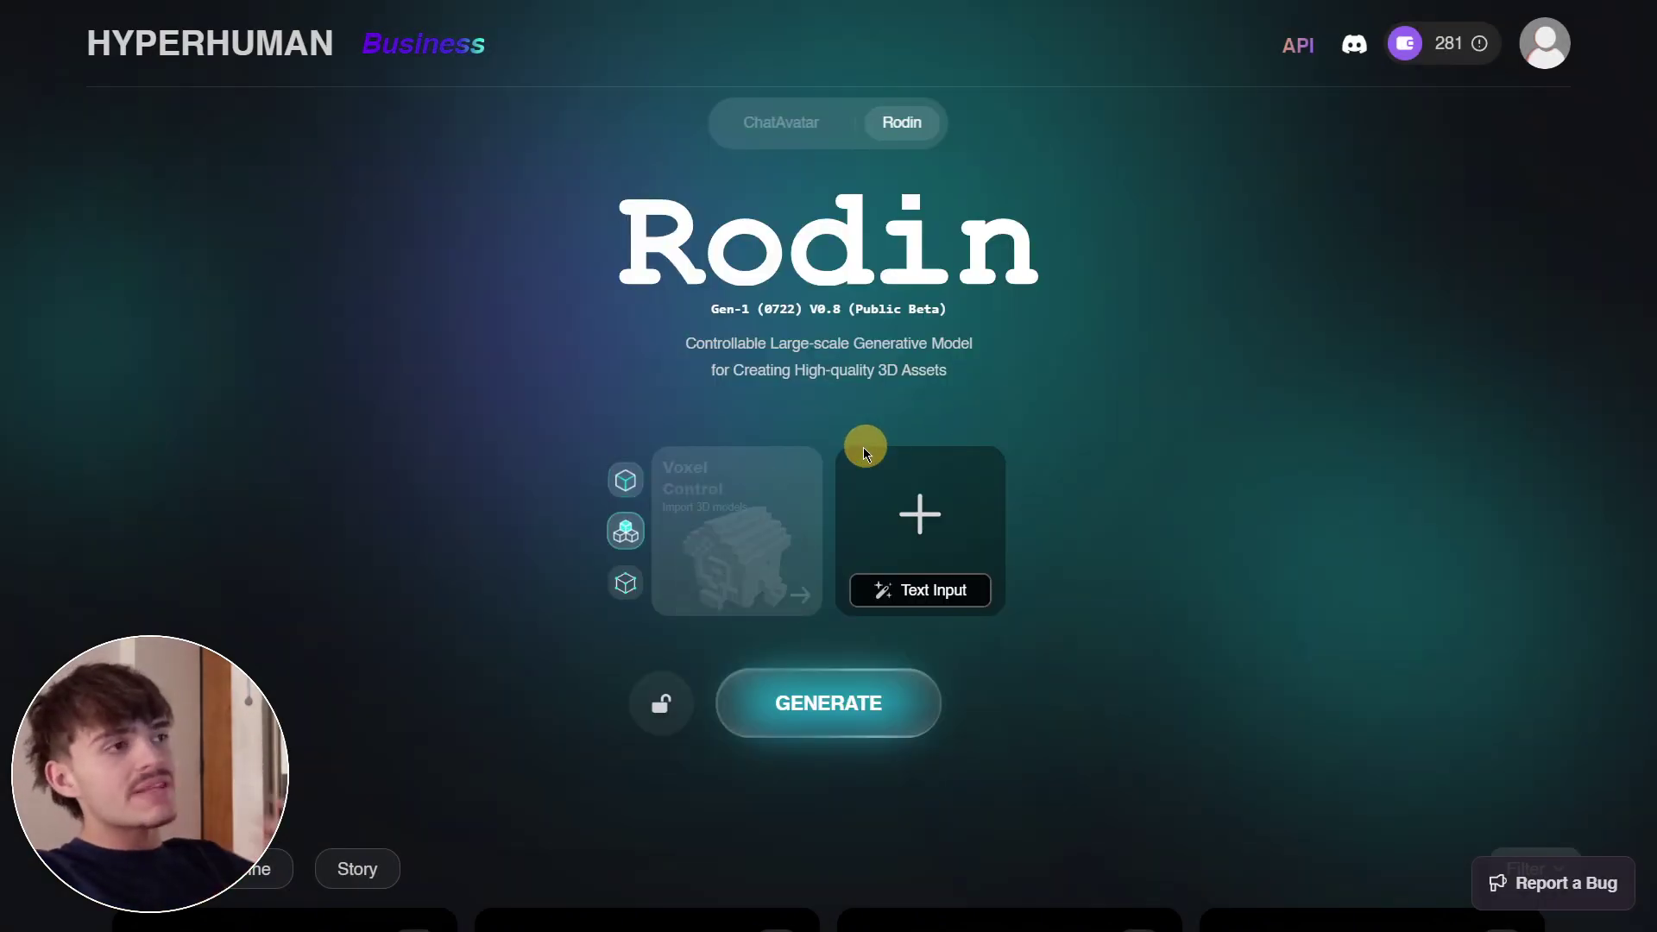
Switch to Bounding Box Control and open its options
left_click(634, 477)
left_click(798, 503)
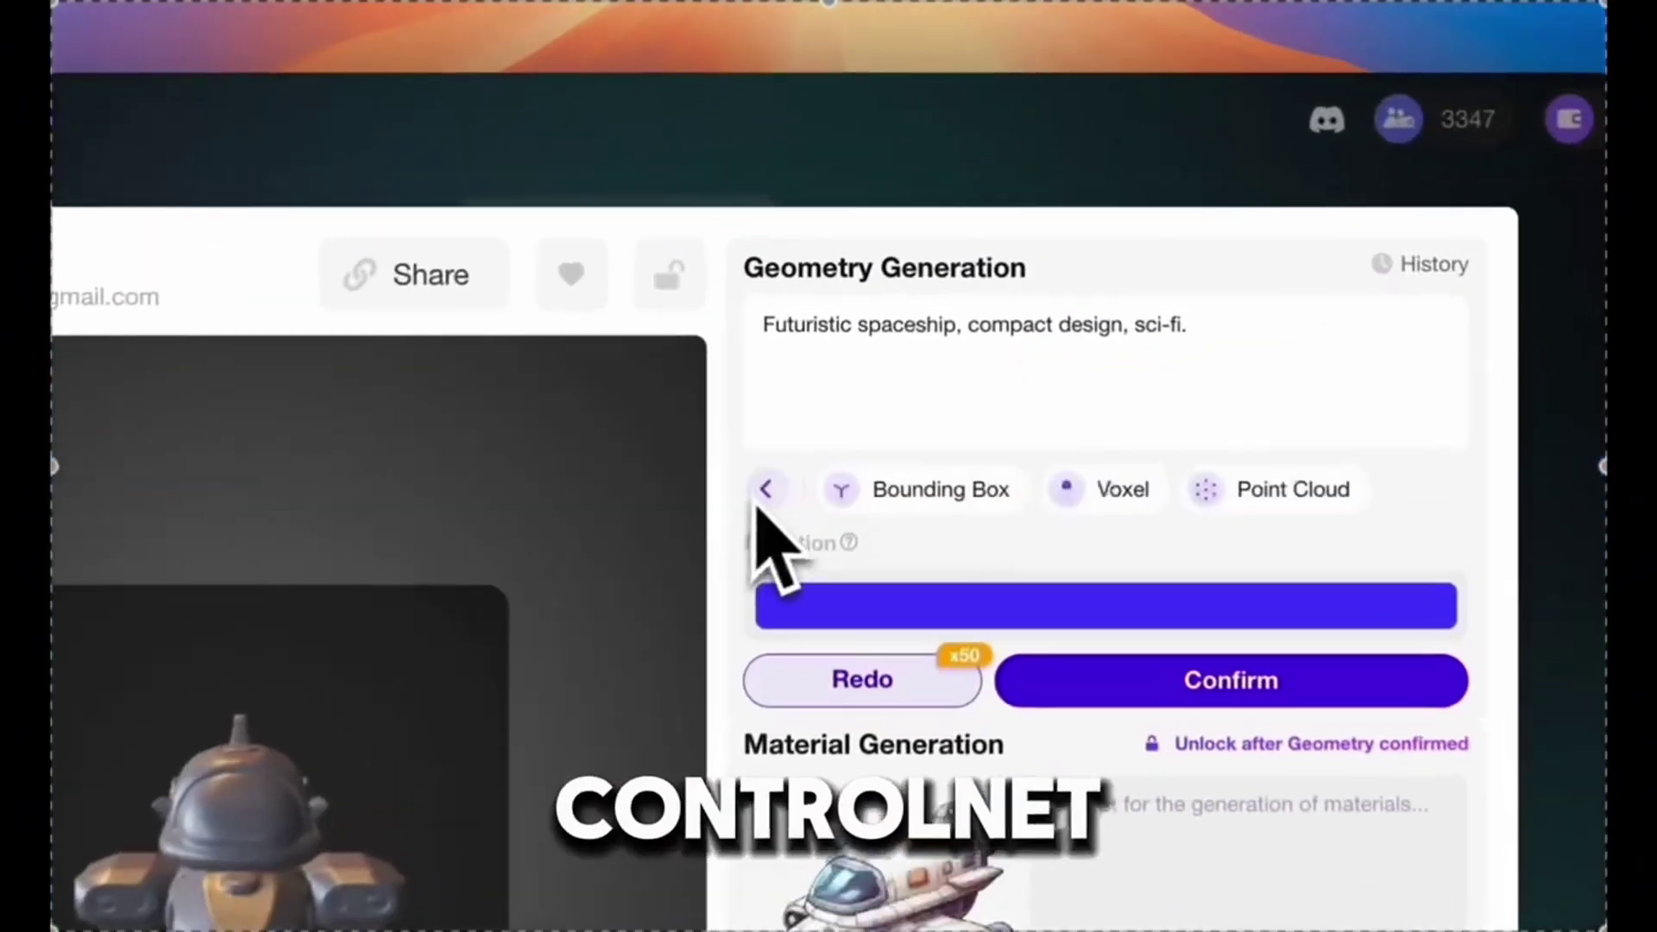
Handcraft a bounding box with height 121 for the futuristic spaceship, confirm it and regenerate the geometry
left_click(941, 490)
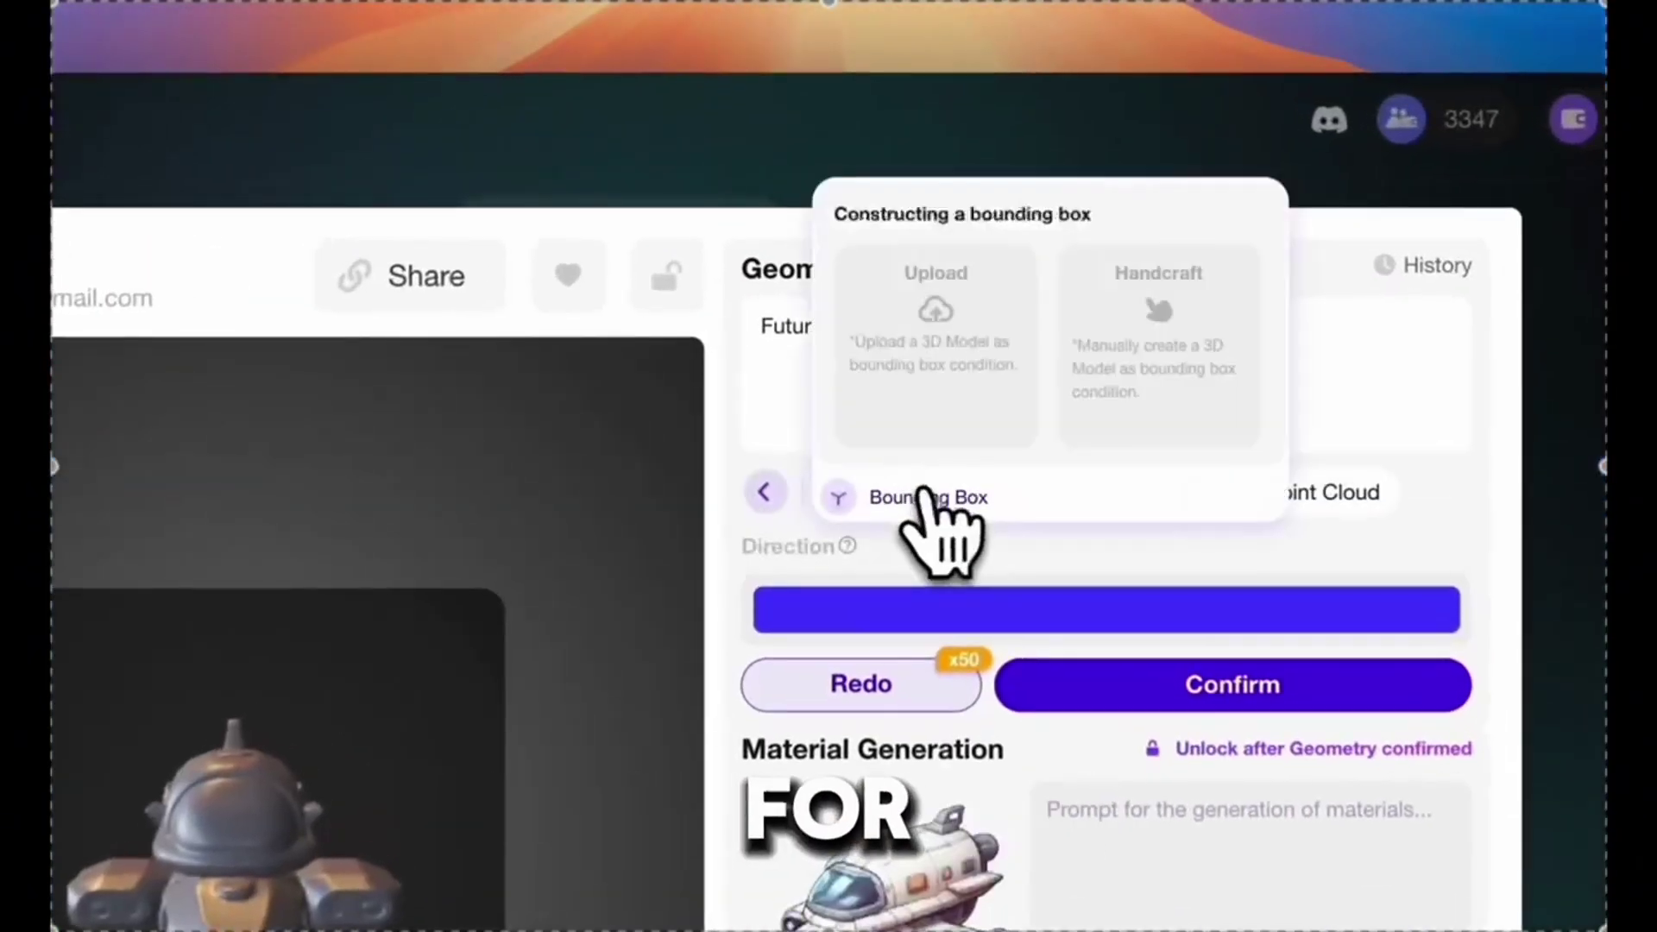
left_click(1126, 397)
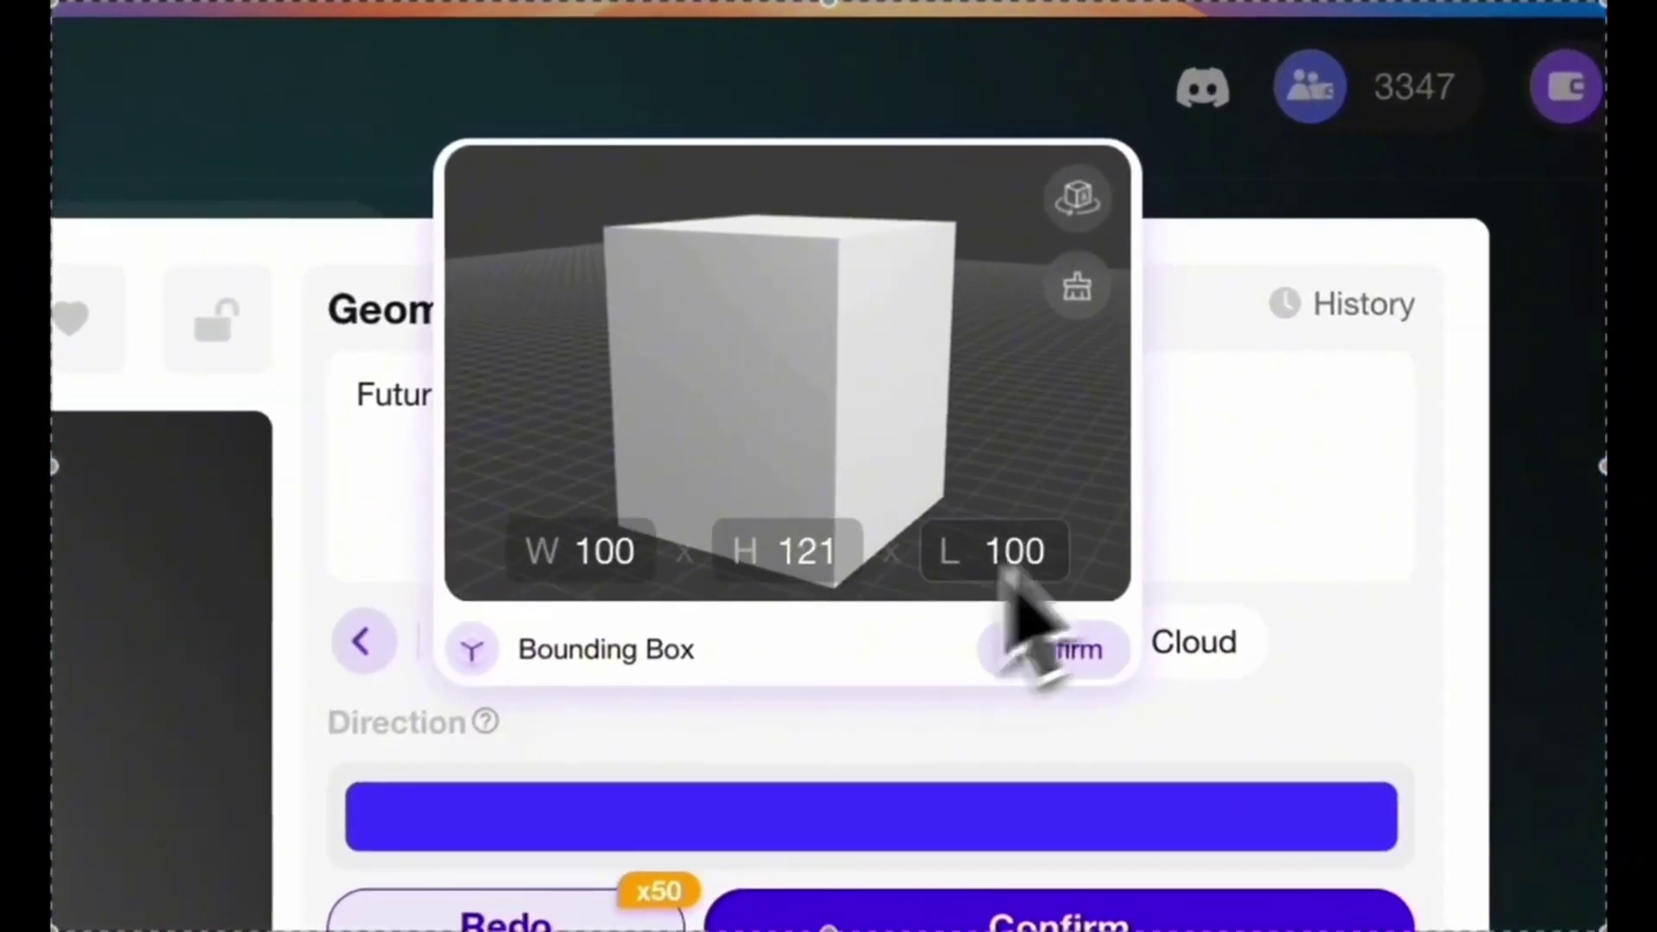
left_click(1114, 639)
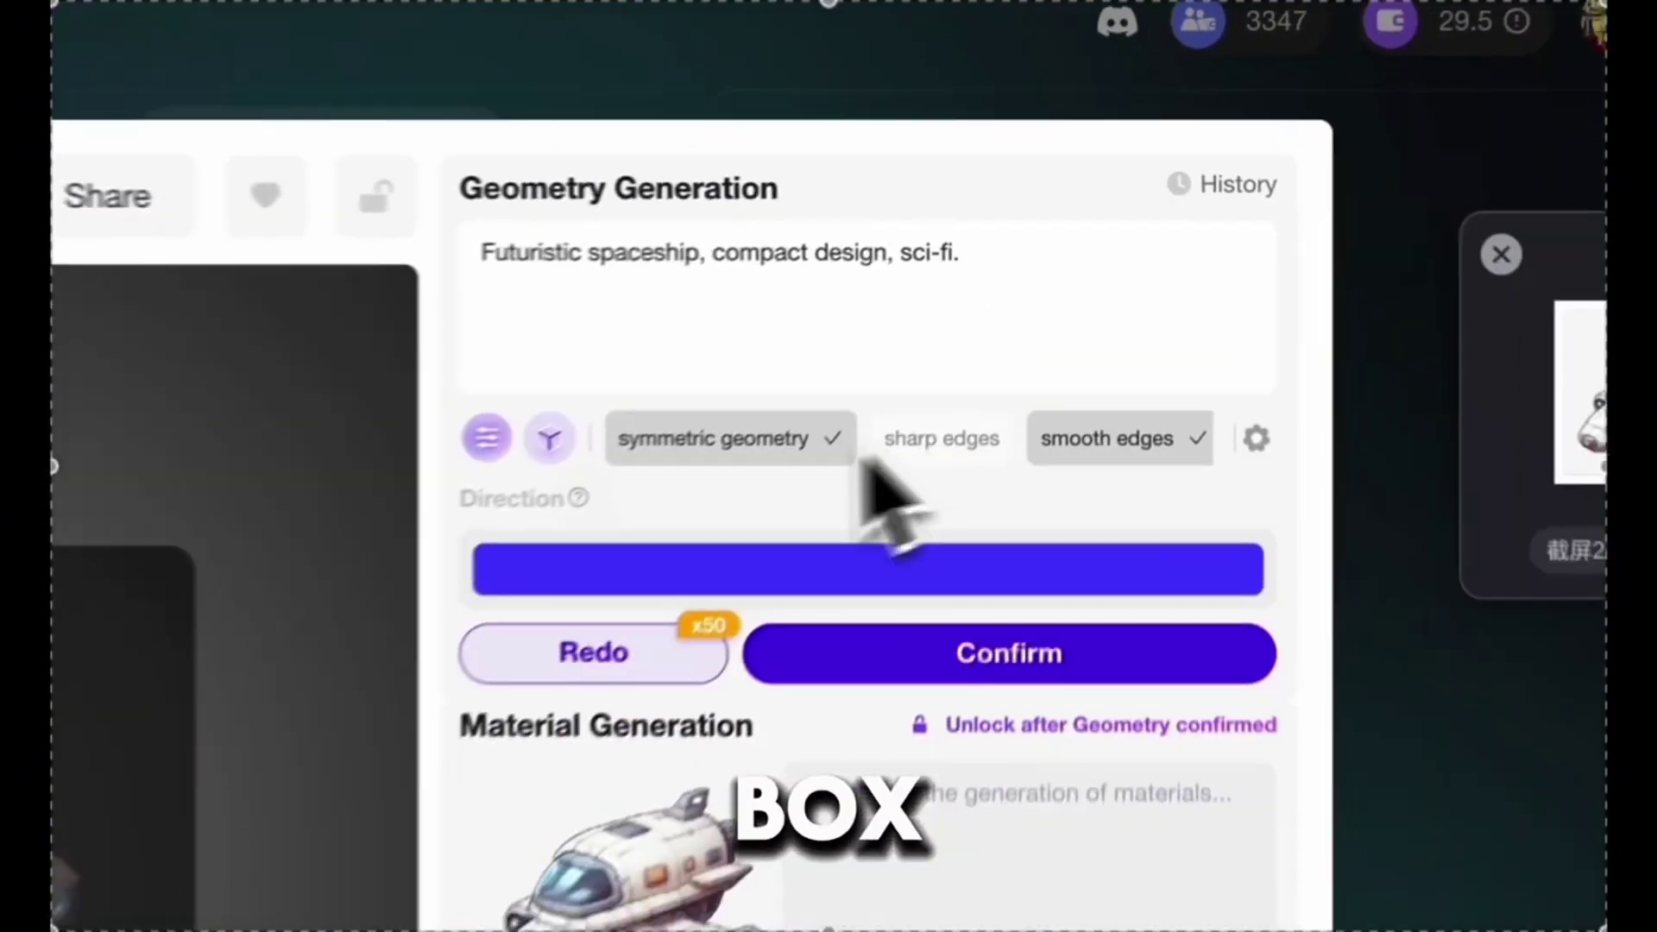
left_click(1058, 917)
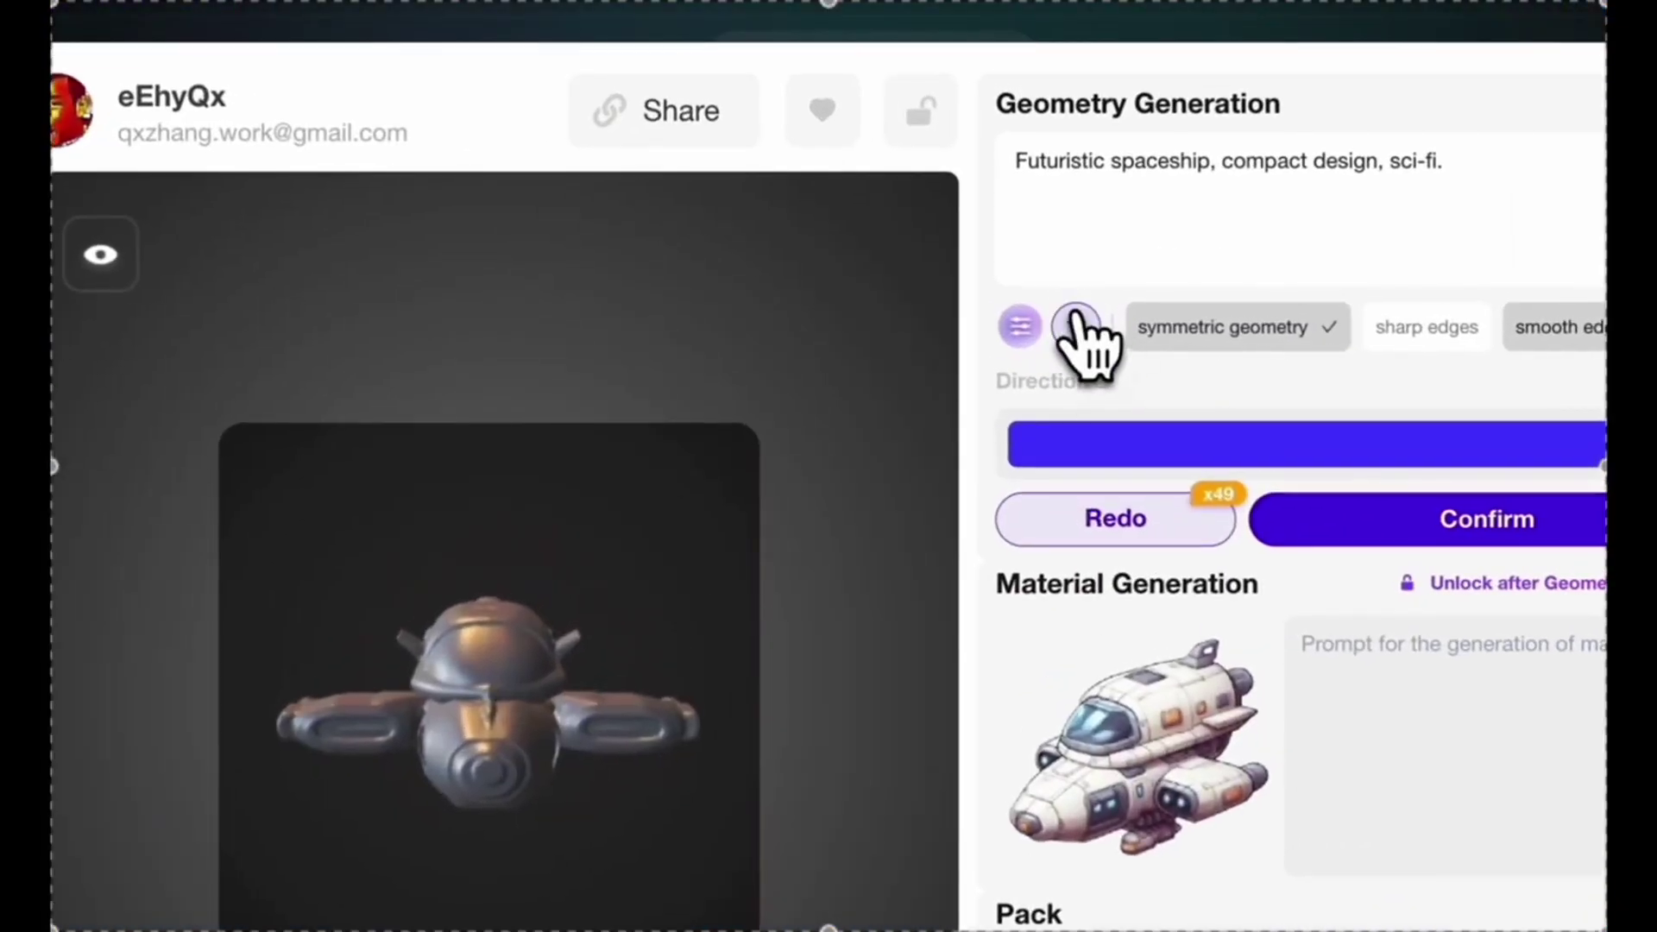
Resize the spaceship's bounding box with height 92 and length 91, and confirm it
left_click(1076, 326)
left_click_drag(1294, 263, 1263, 286)
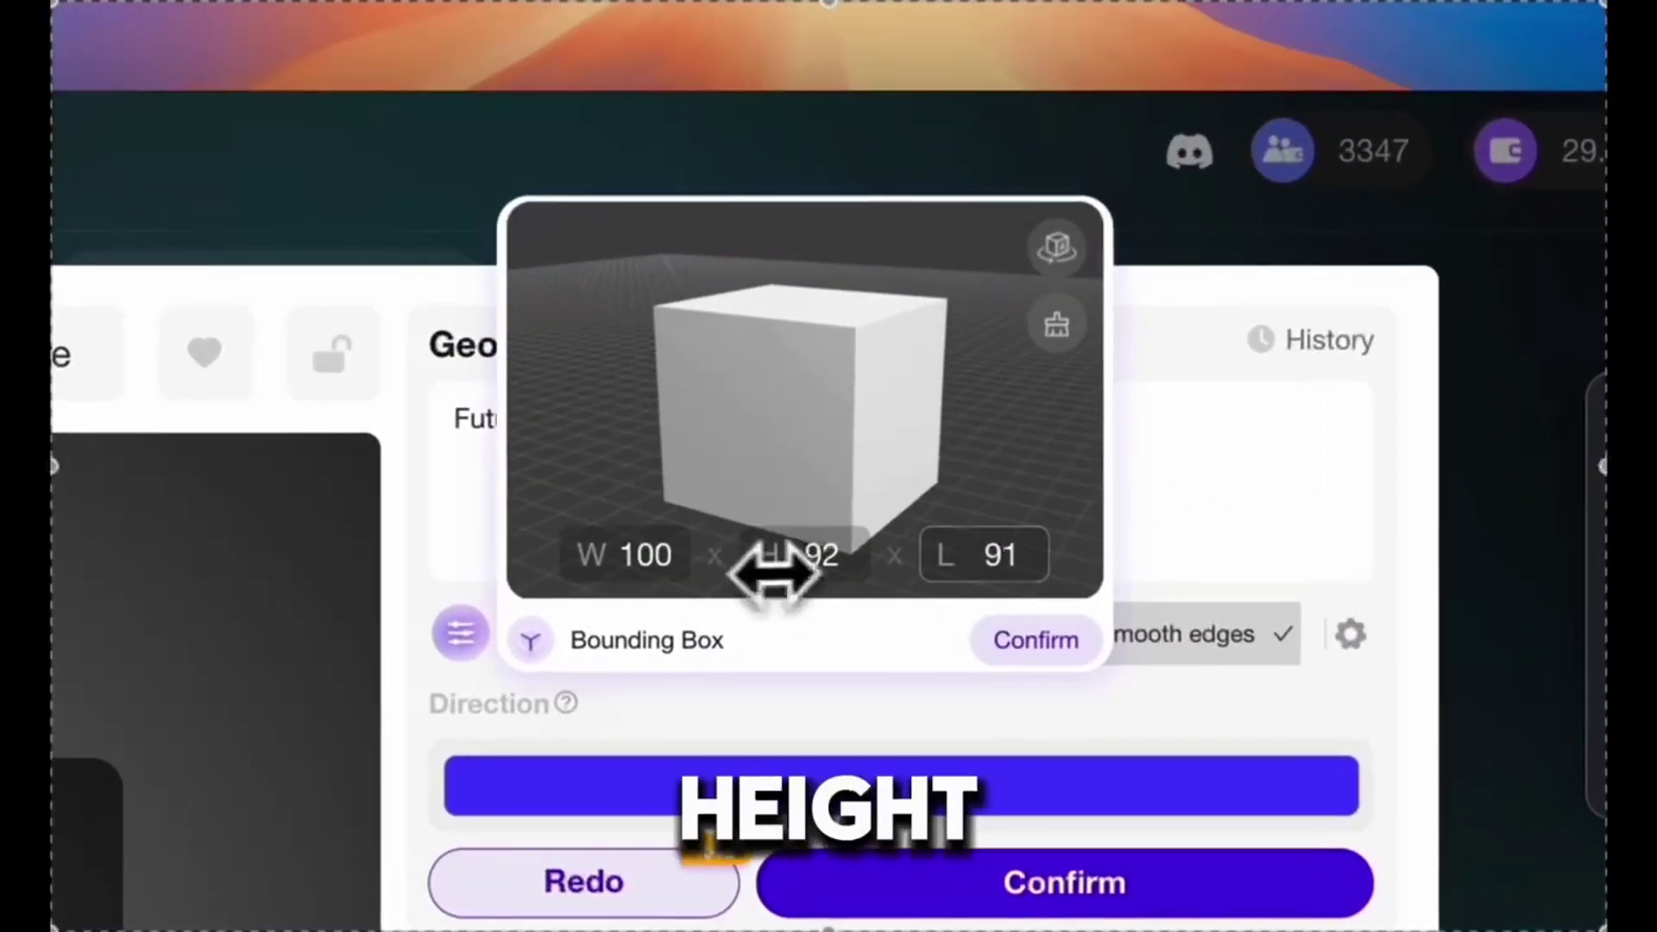
left_click_drag(592, 554, 400, 777)
left_click(400, 777)
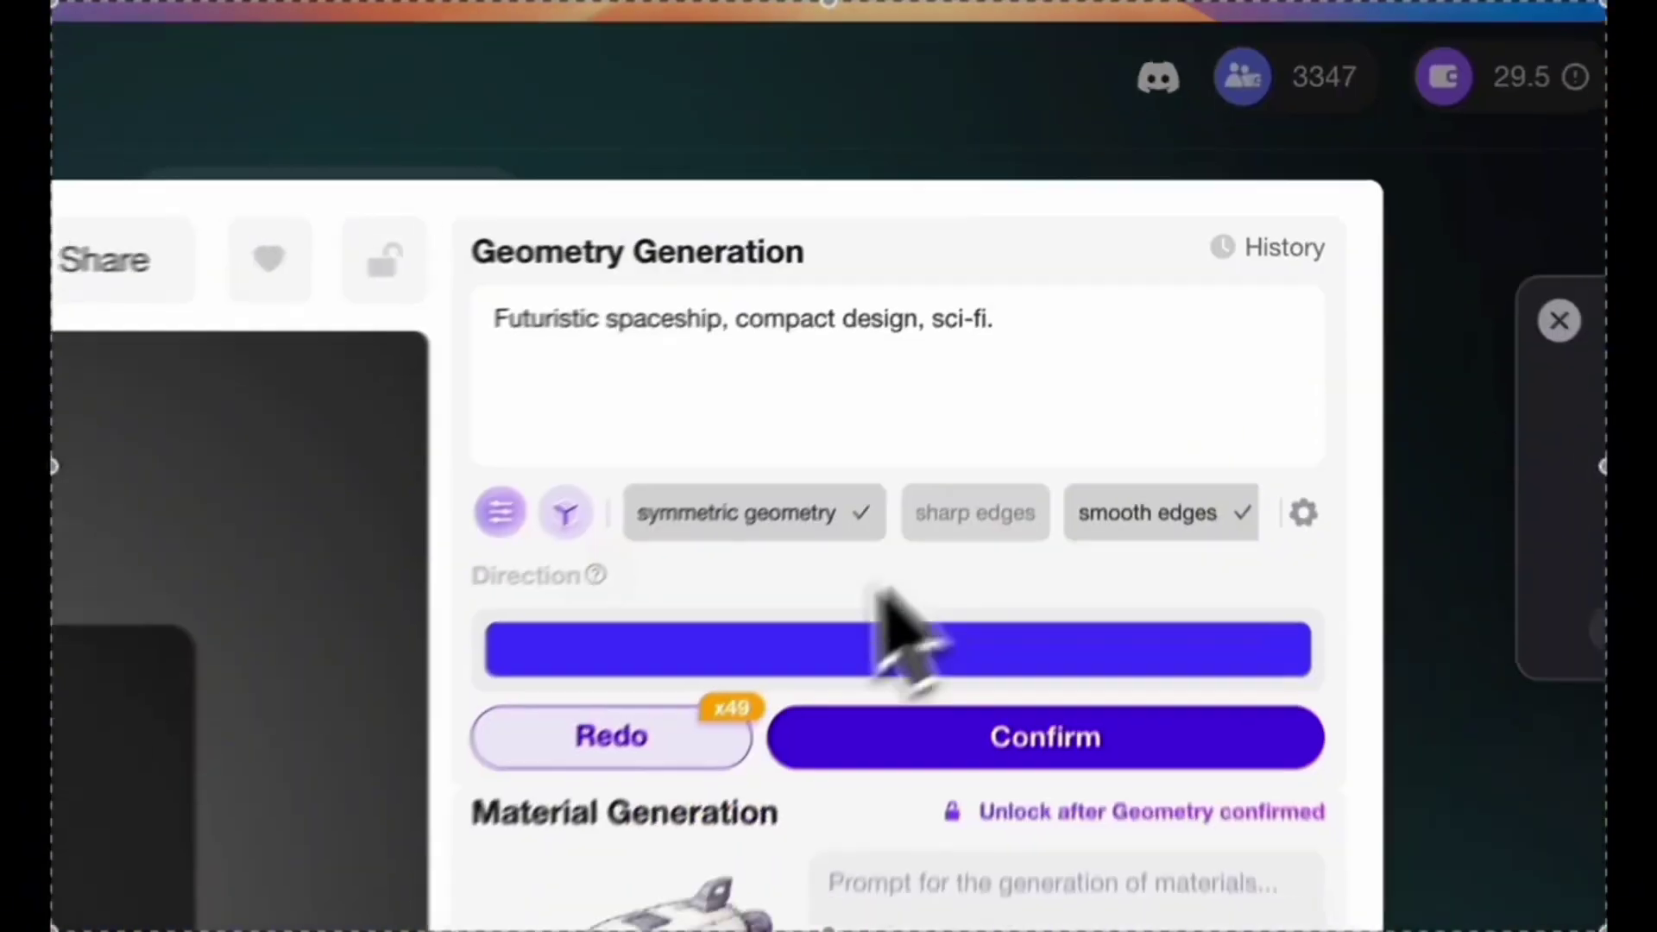
Redo the spaceship's geometry generation and pick the first version from the generation history
left_click(682, 740)
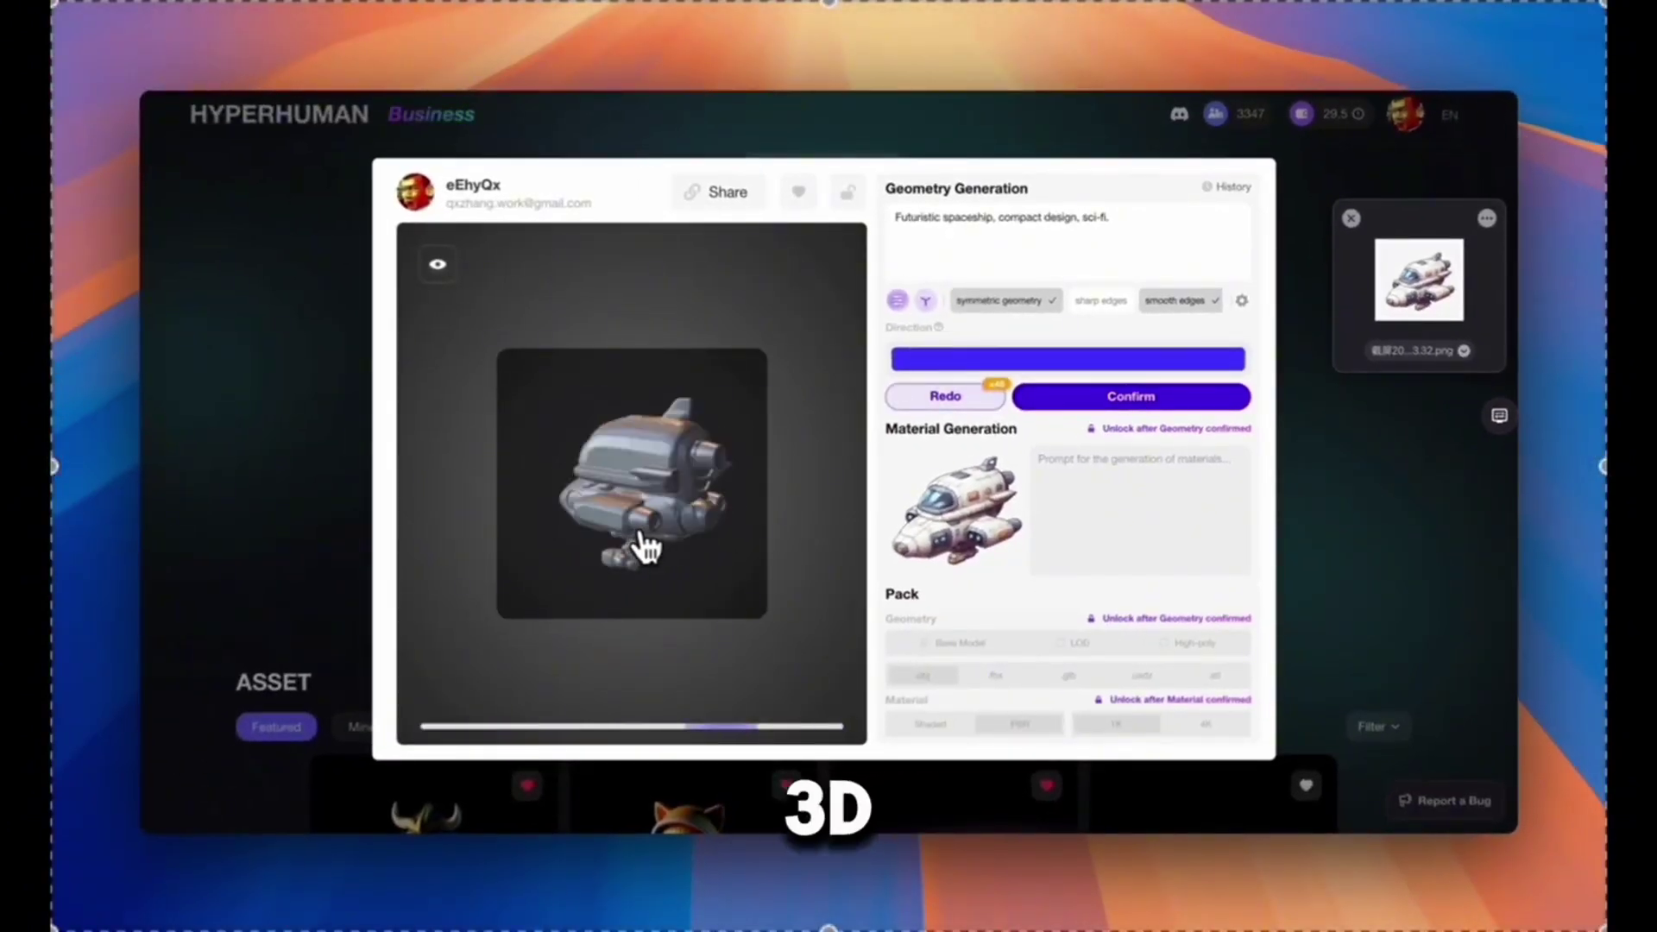
left_click(1241, 190)
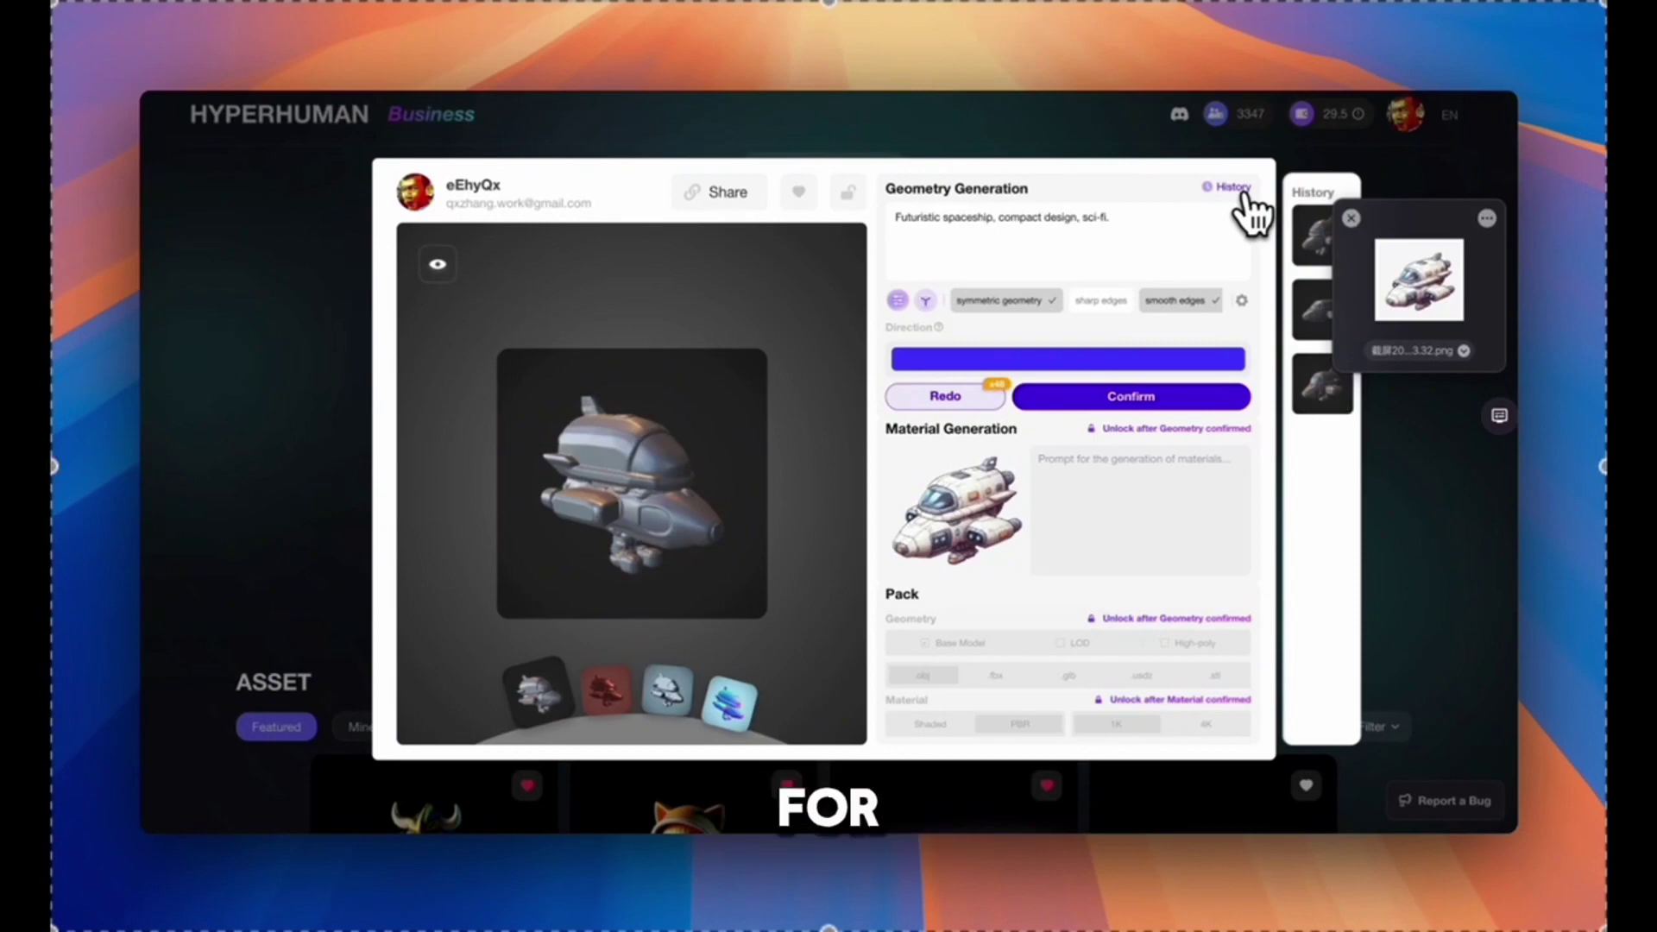
left_click(1319, 255)
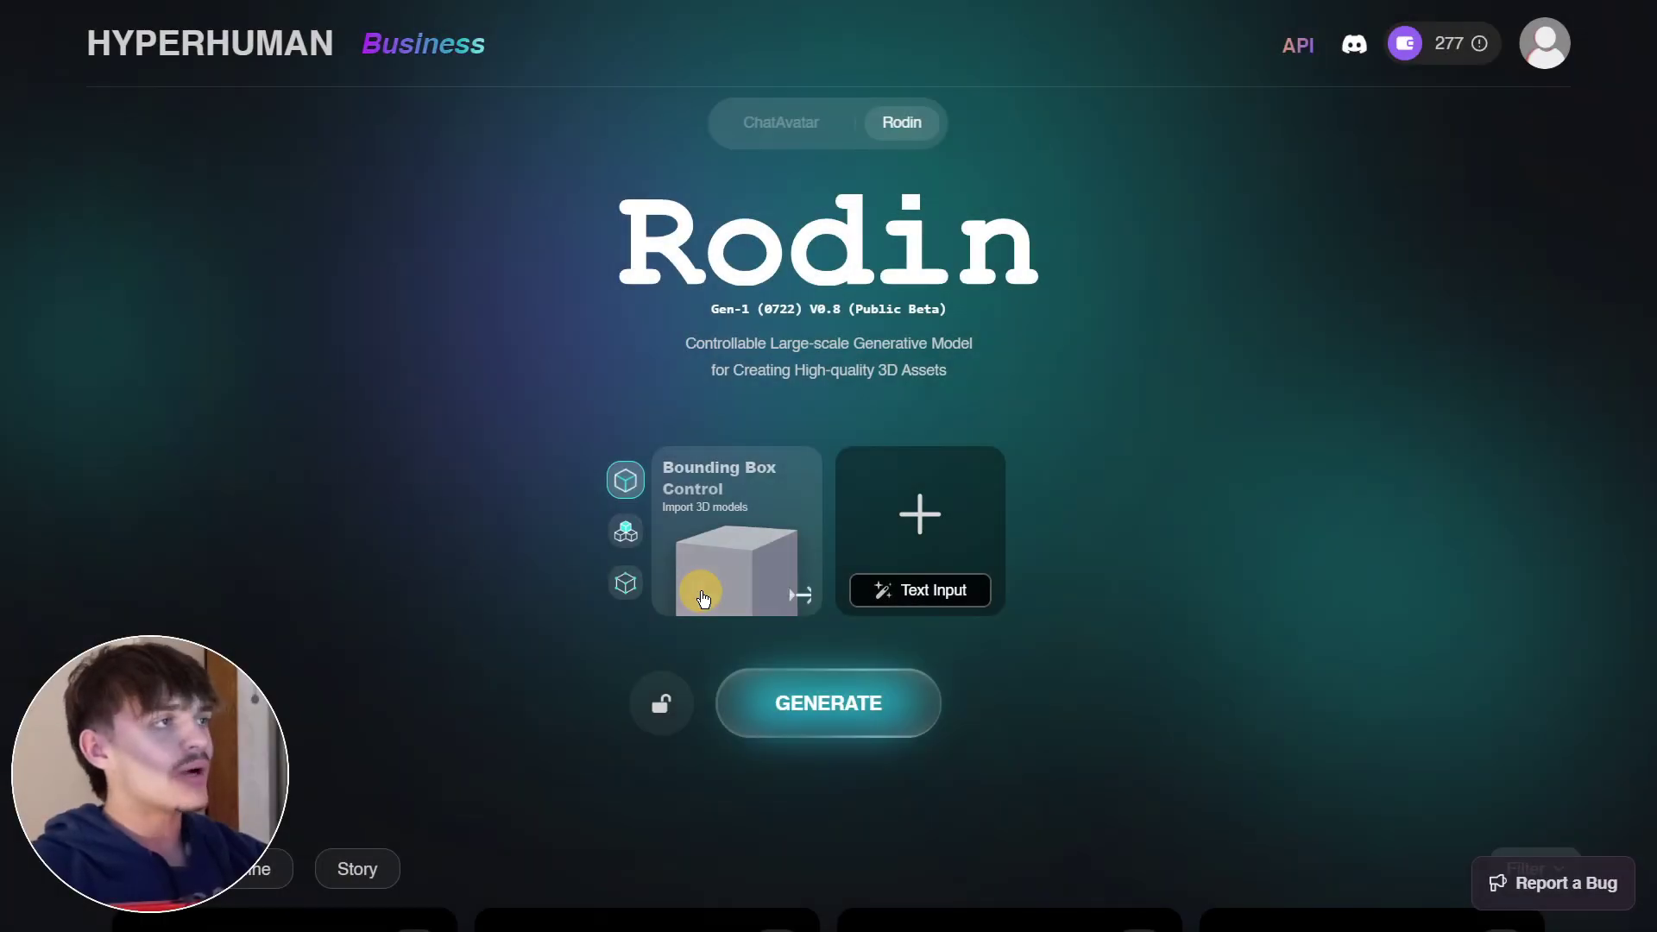
Look through the bounding box, voxel and point cloud control modes, including the voxel control's upload and handcraft options
left_click(618, 533)
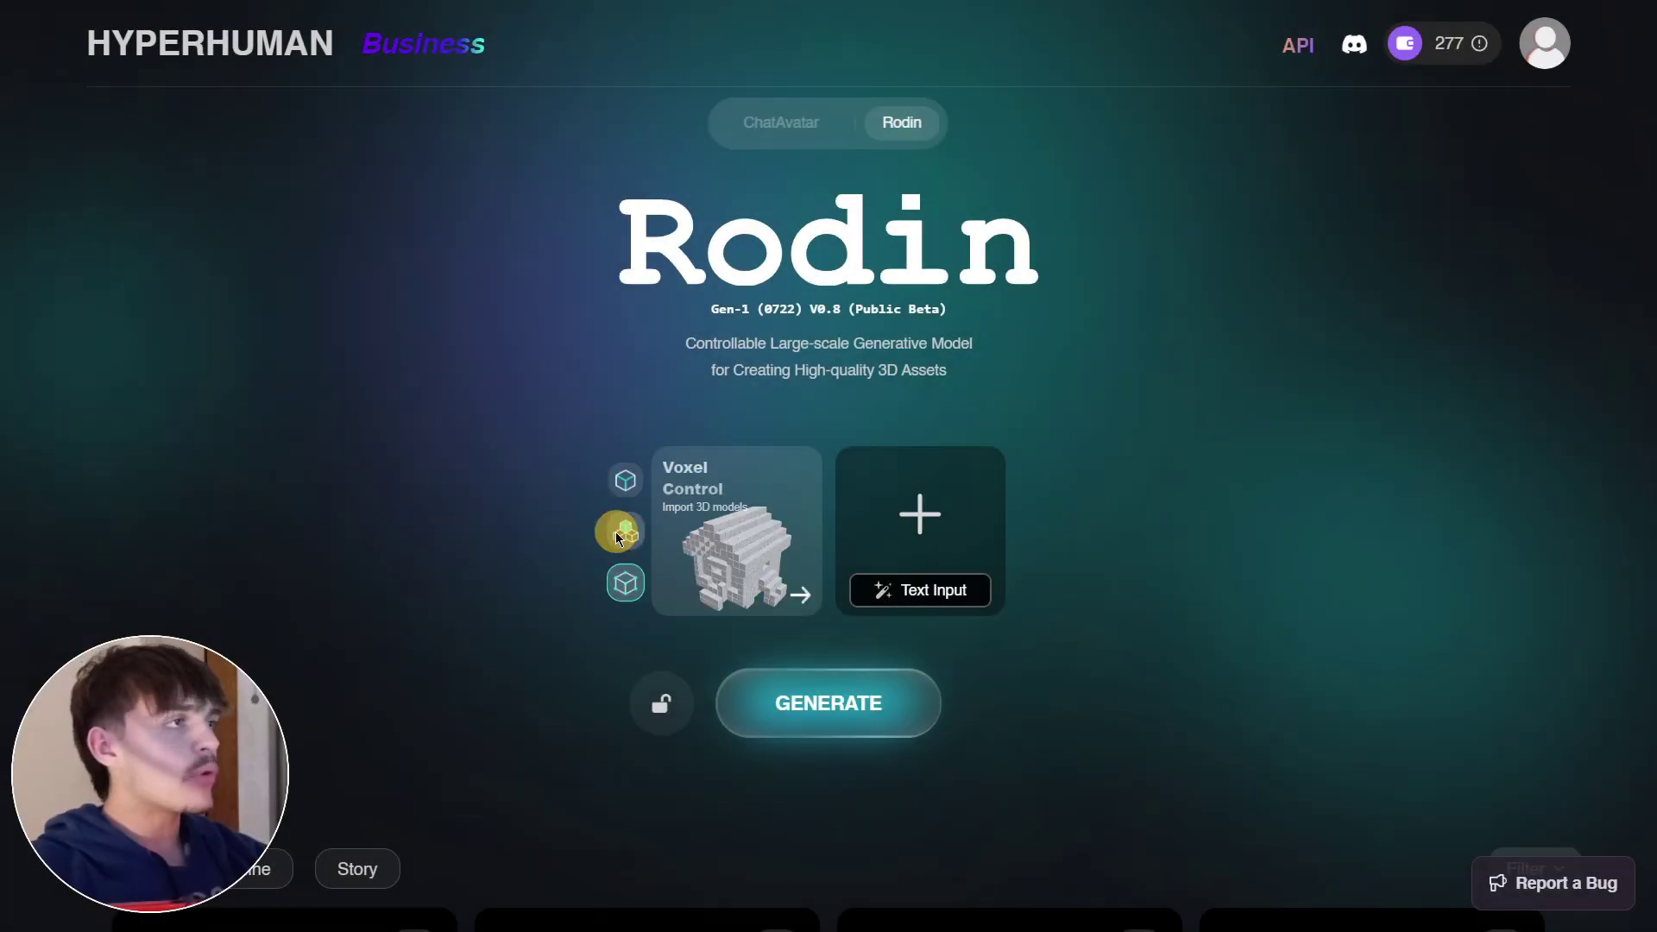
left_click(625, 575)
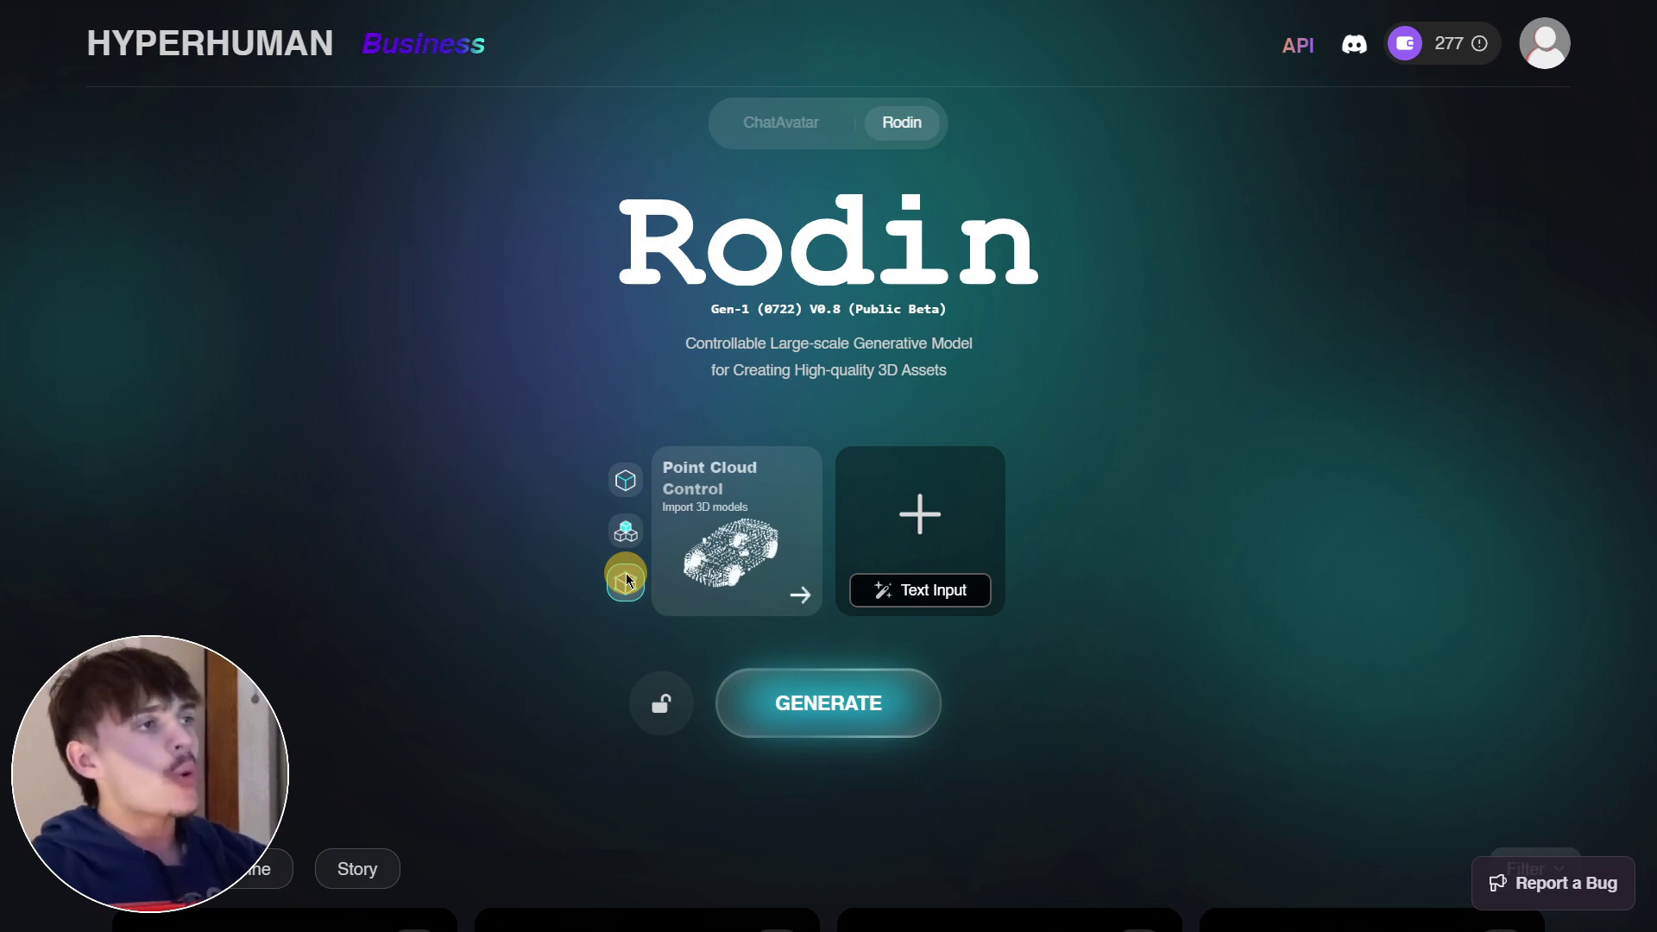
left_click(623, 533)
left_click(623, 480)
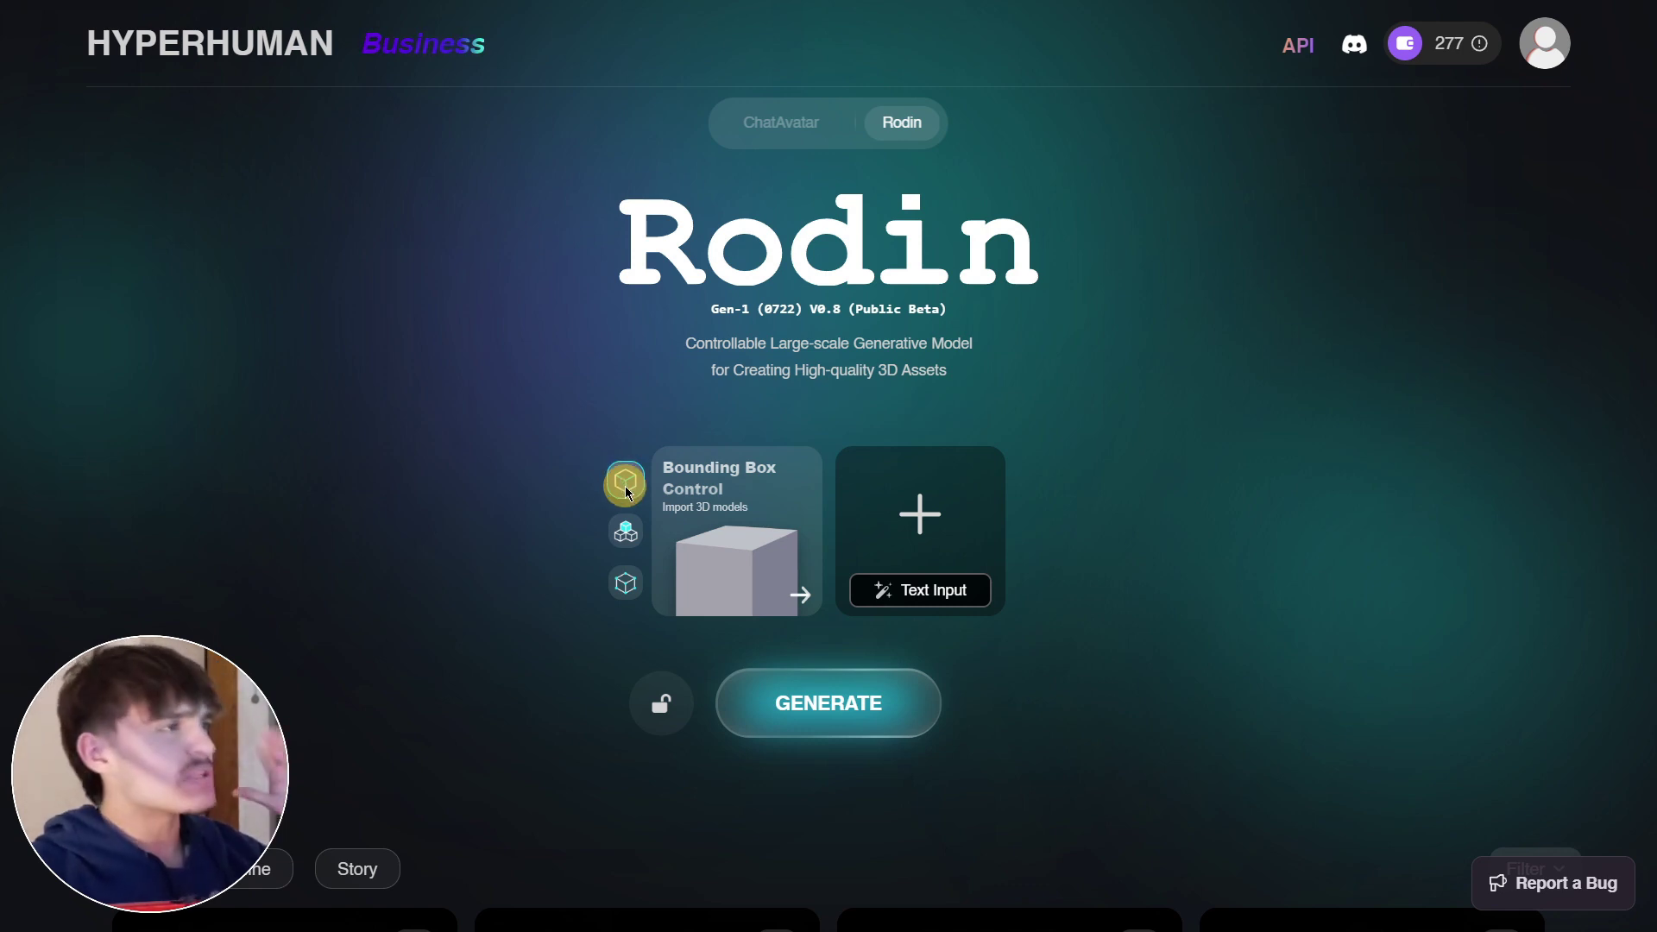
left_click(626, 535)
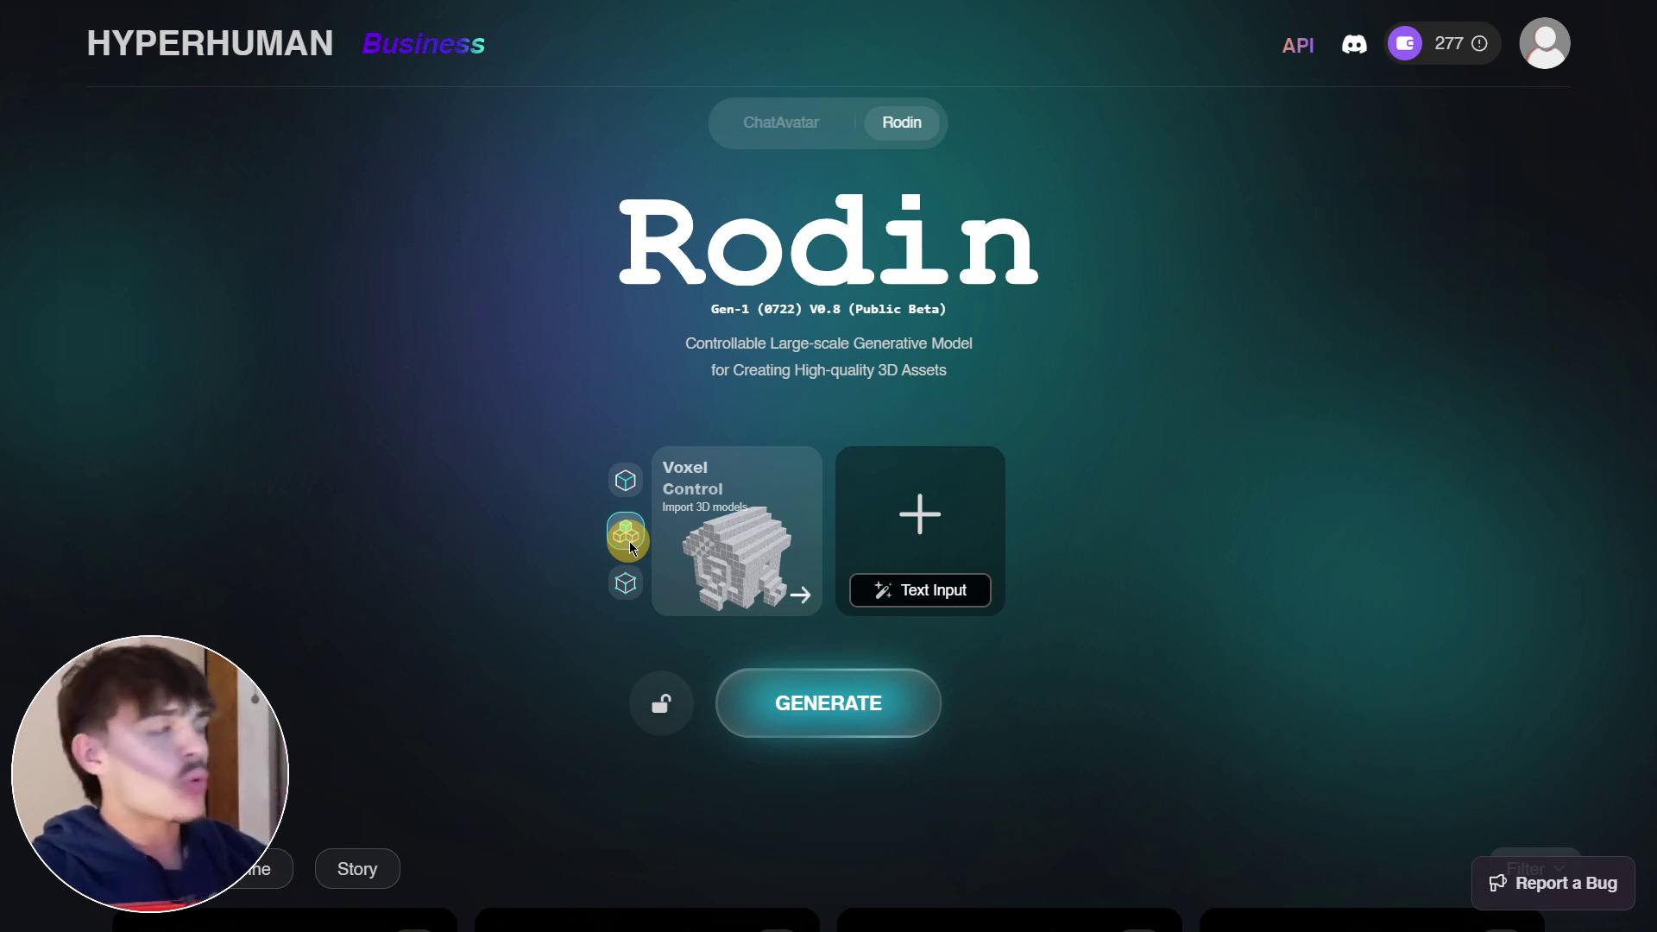
left_click(631, 547)
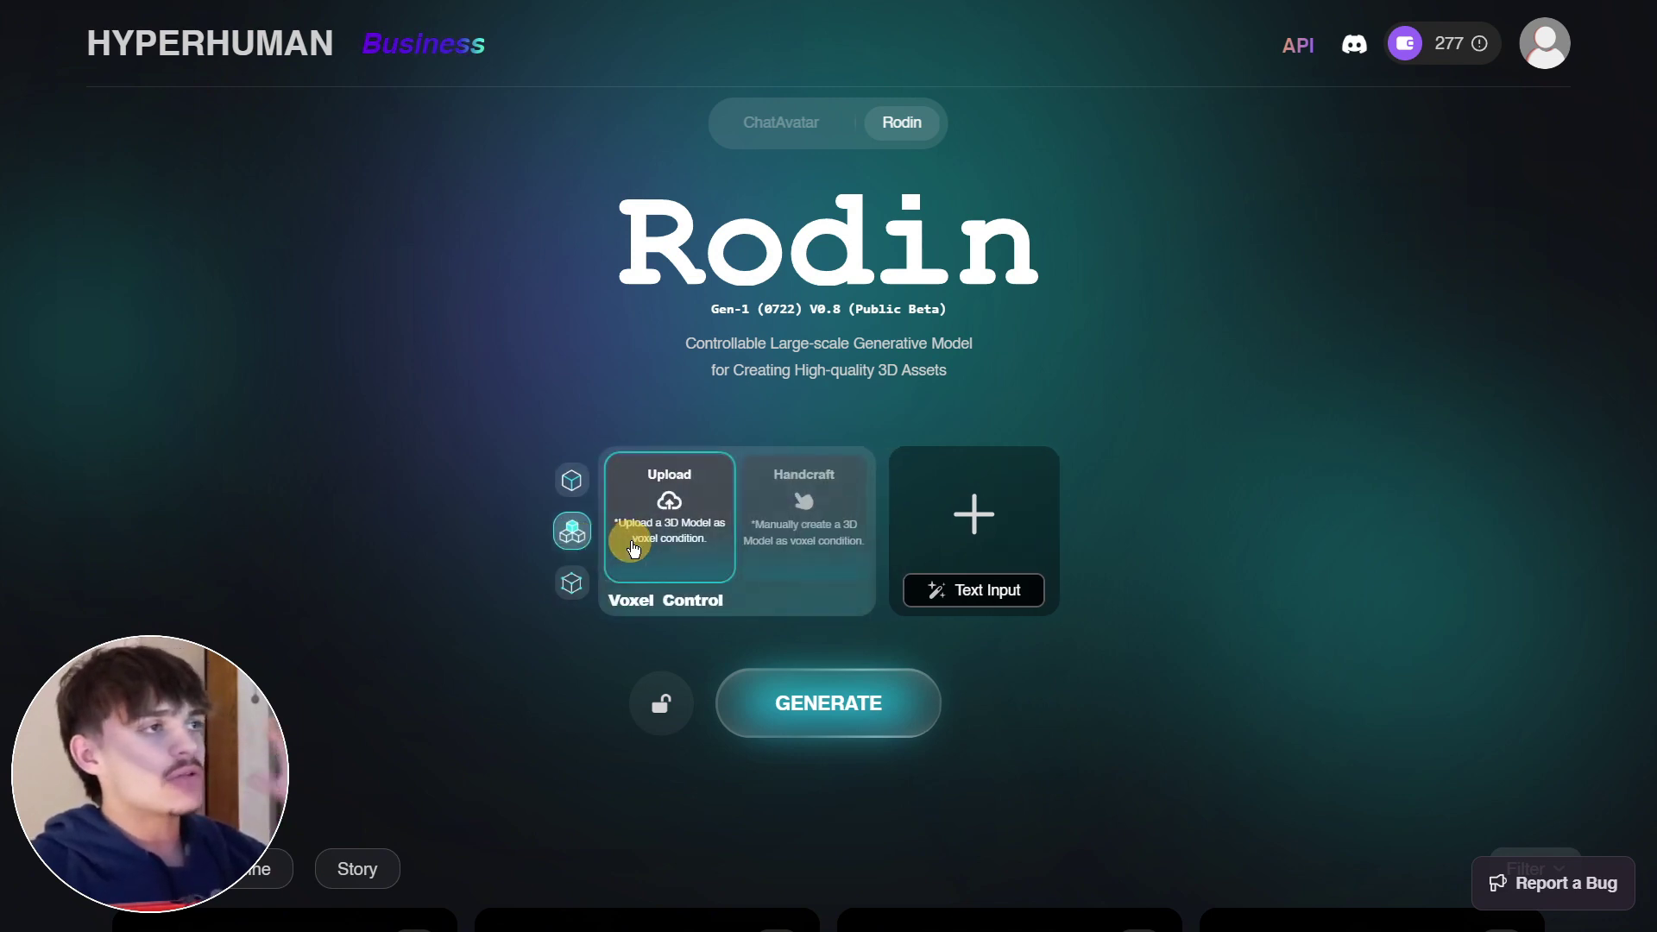
left_click(589, 583)
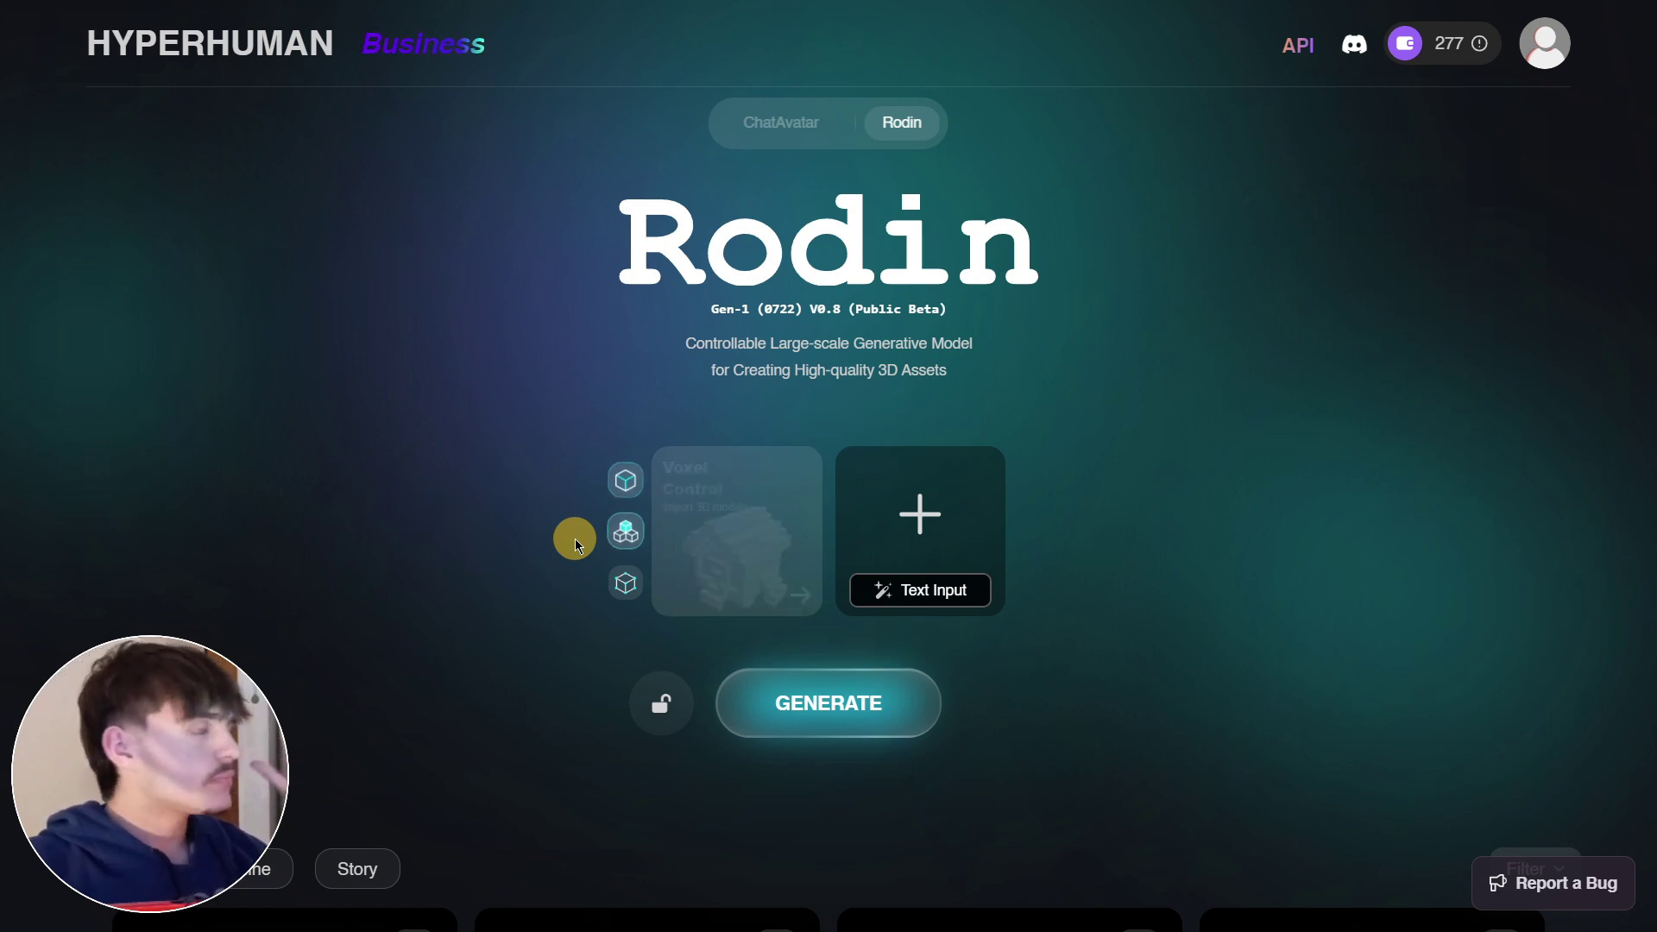
left_click(619, 537)
Switch to Point Cloud Control and upload character.fbx as the point cloud condition
left_click(625, 587)
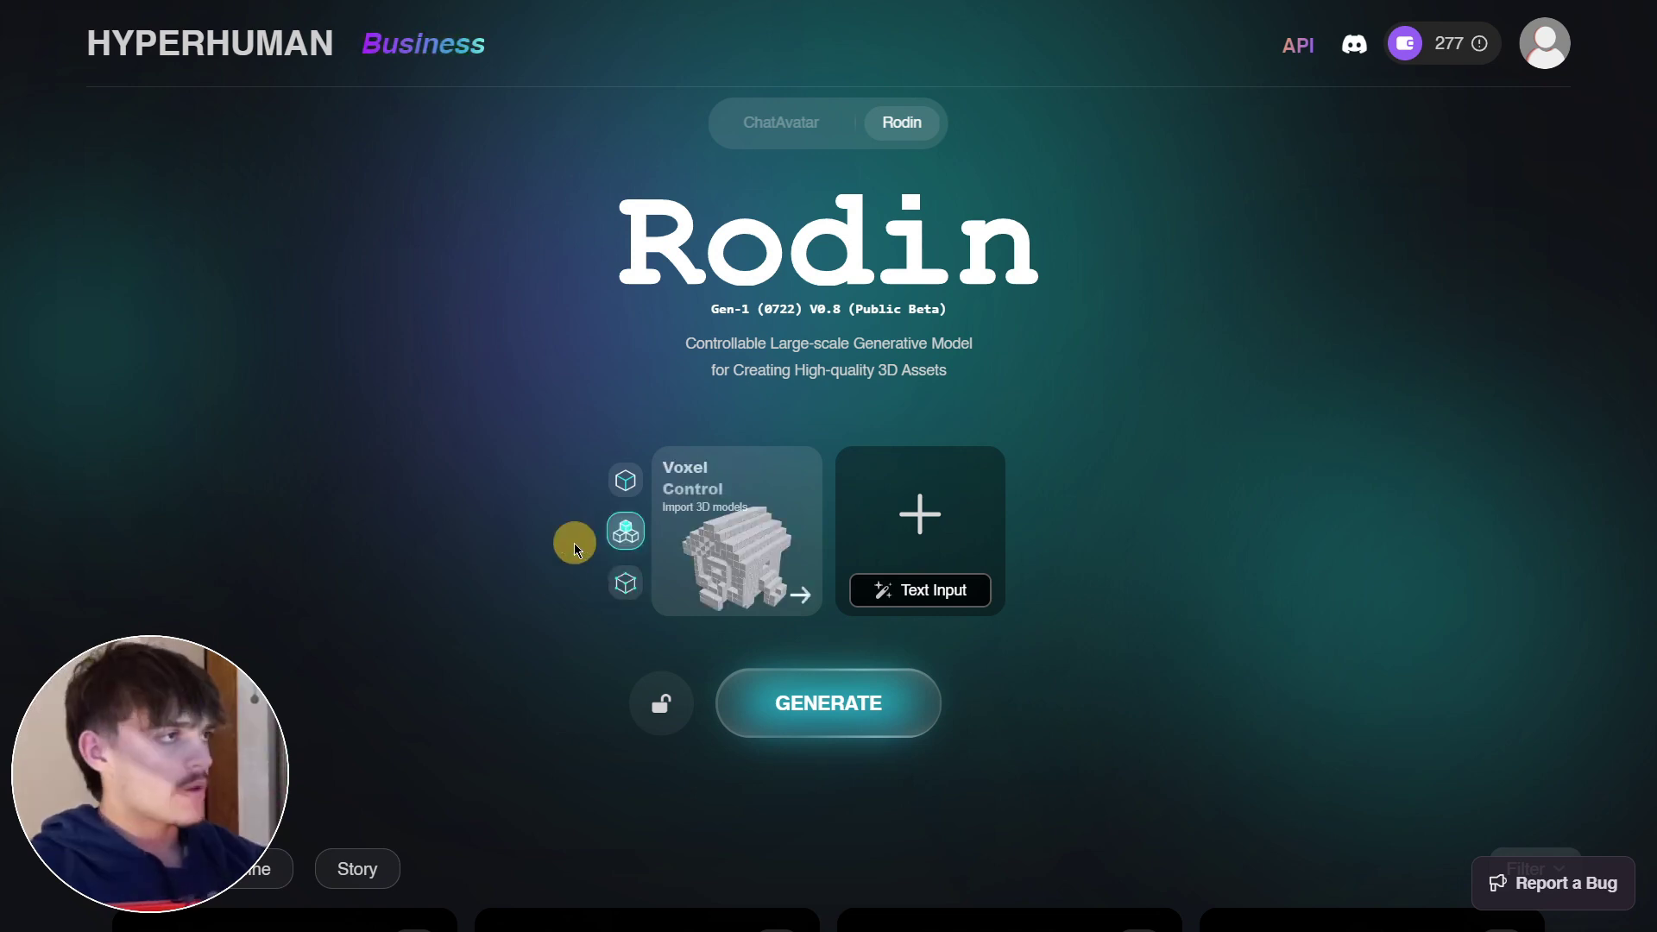
left_click(633, 585)
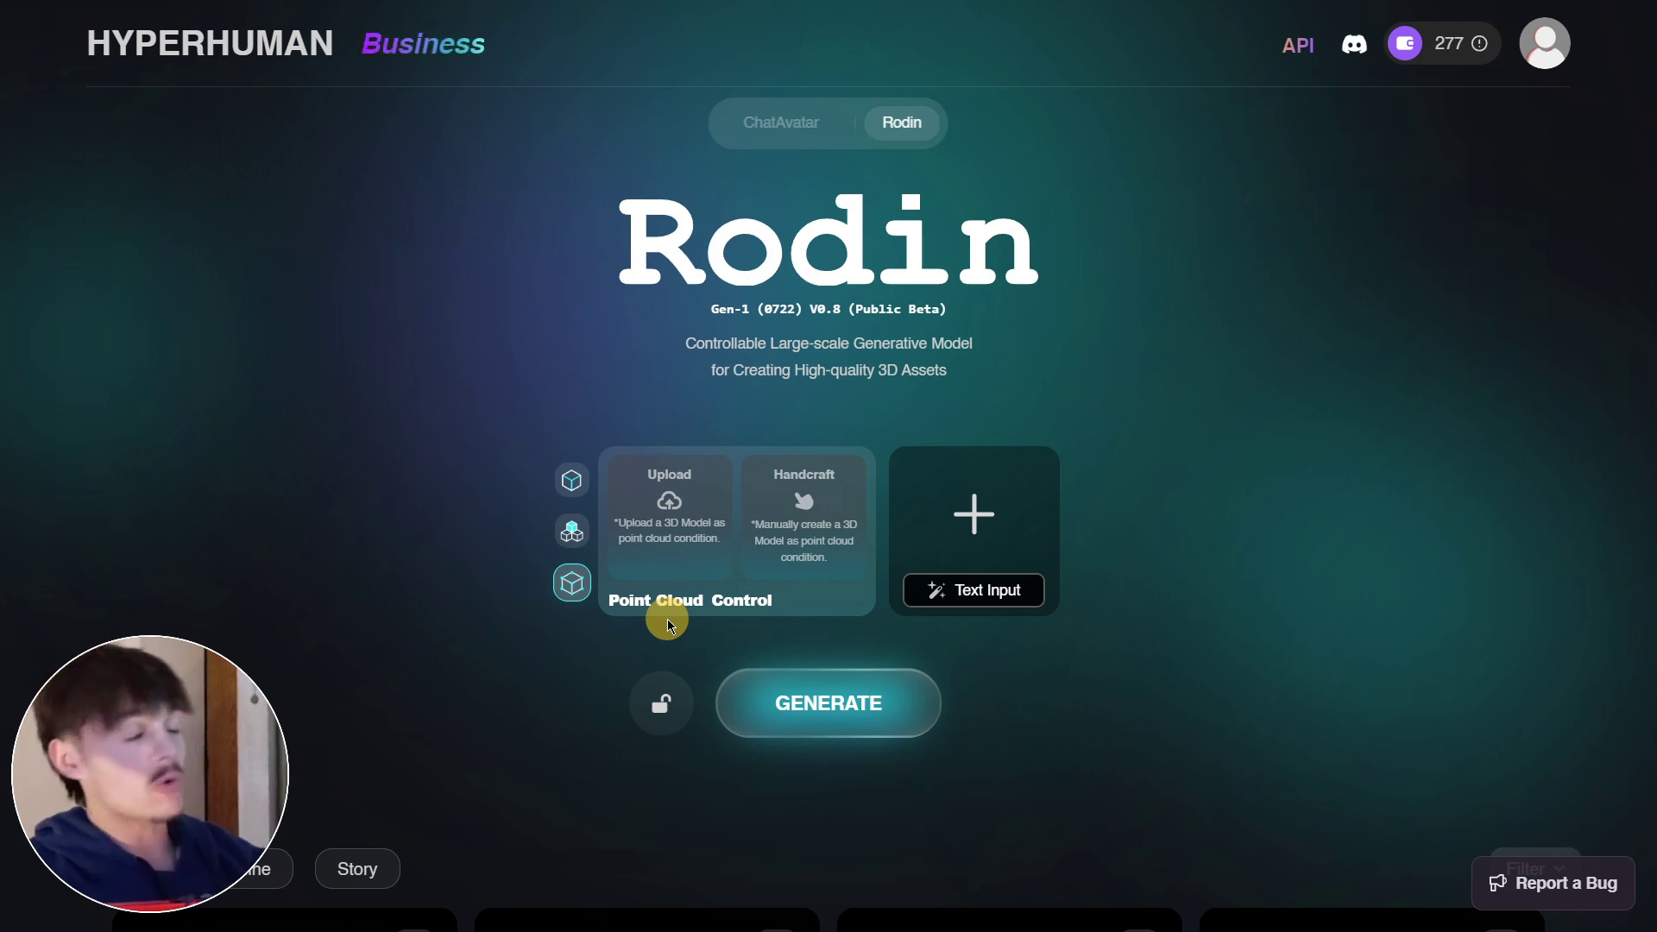
left_click(661, 532)
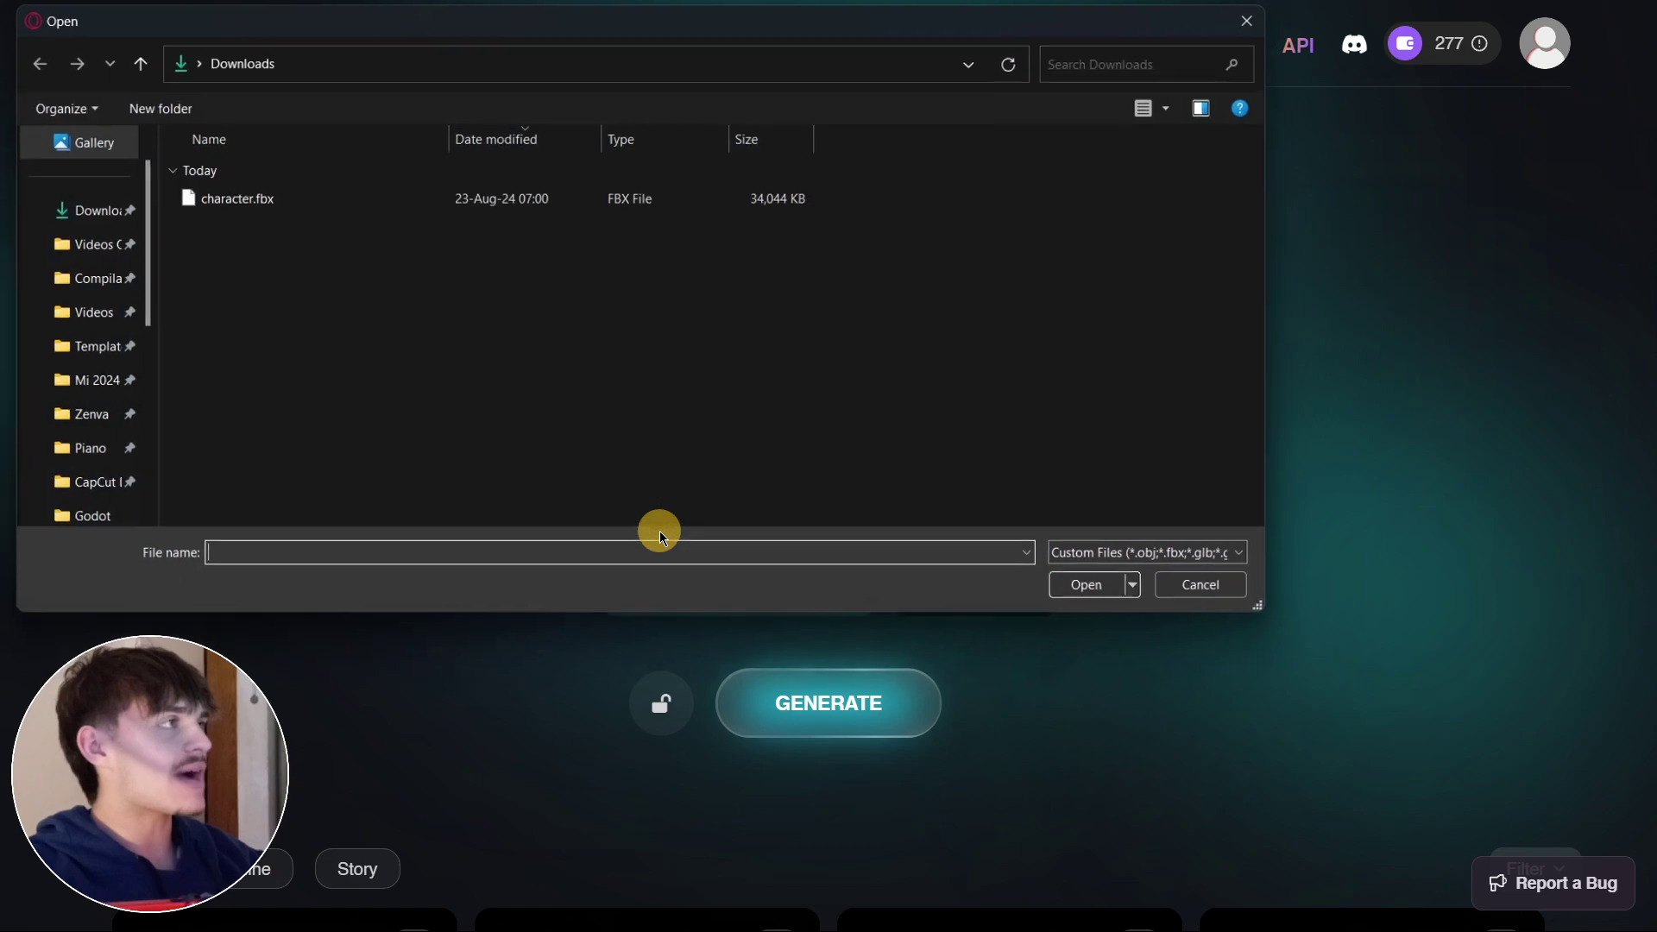
double_click(268, 207)
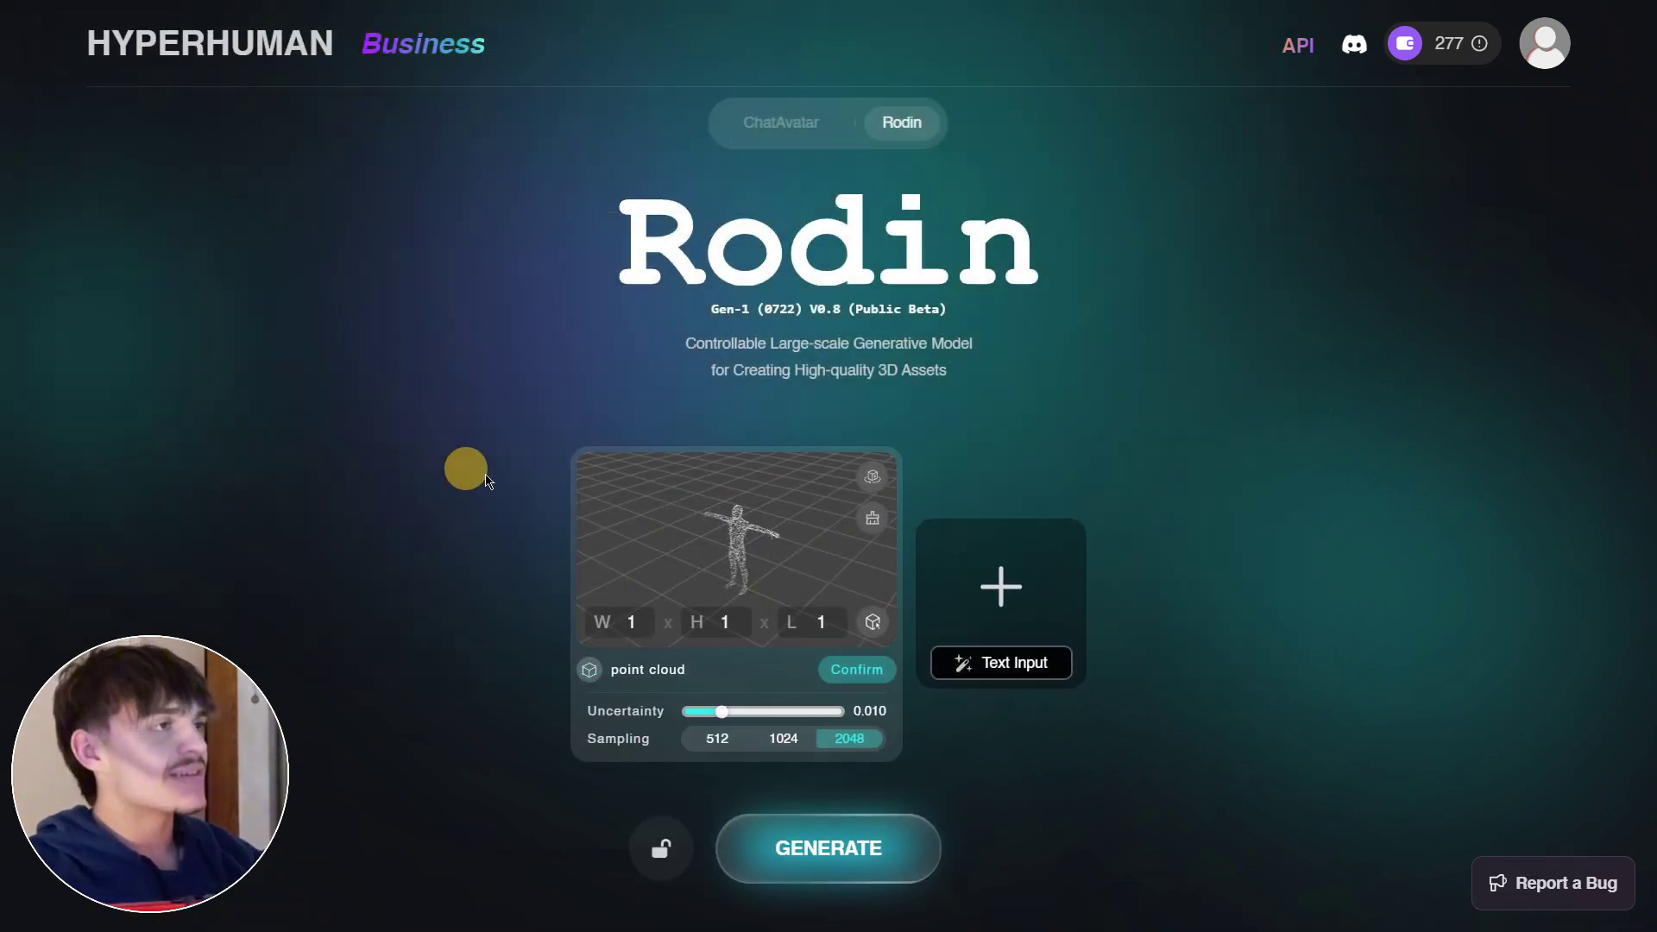
View the character's point cloud from several angles and confirm it as the control
left_click_drag(727, 541, 670, 552)
left_click(845, 676)
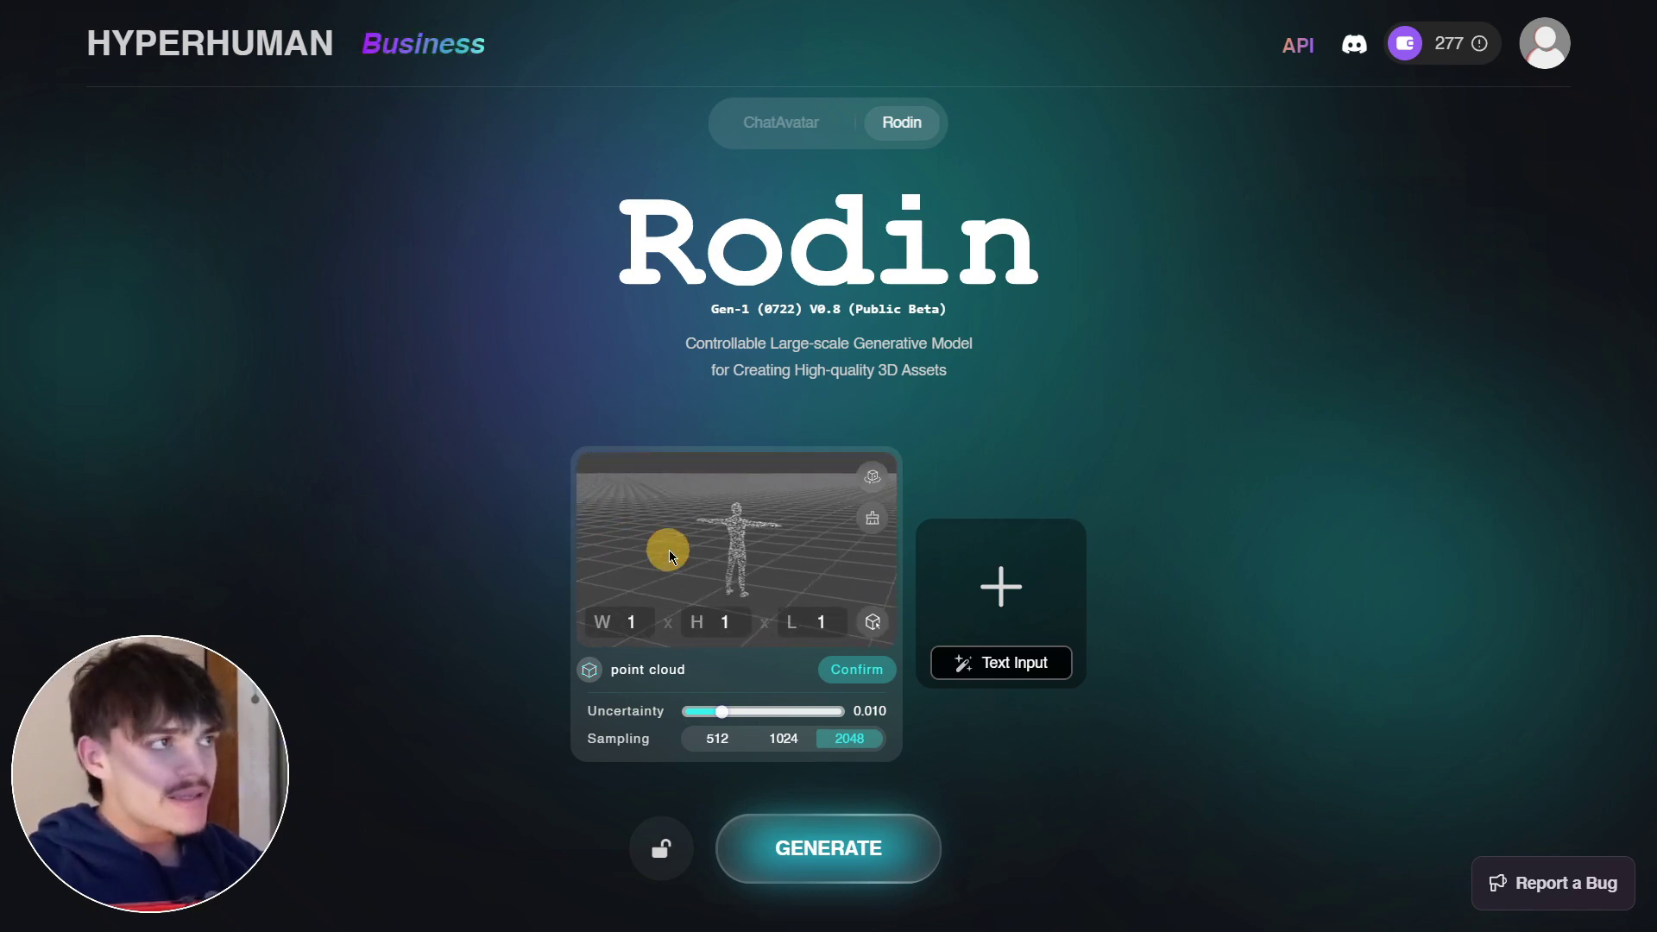
mouse_move(781, 580)
left_mouse_down()
mouse_move(732, 547)
mouse_move(759, 569)
left_mouse_up()
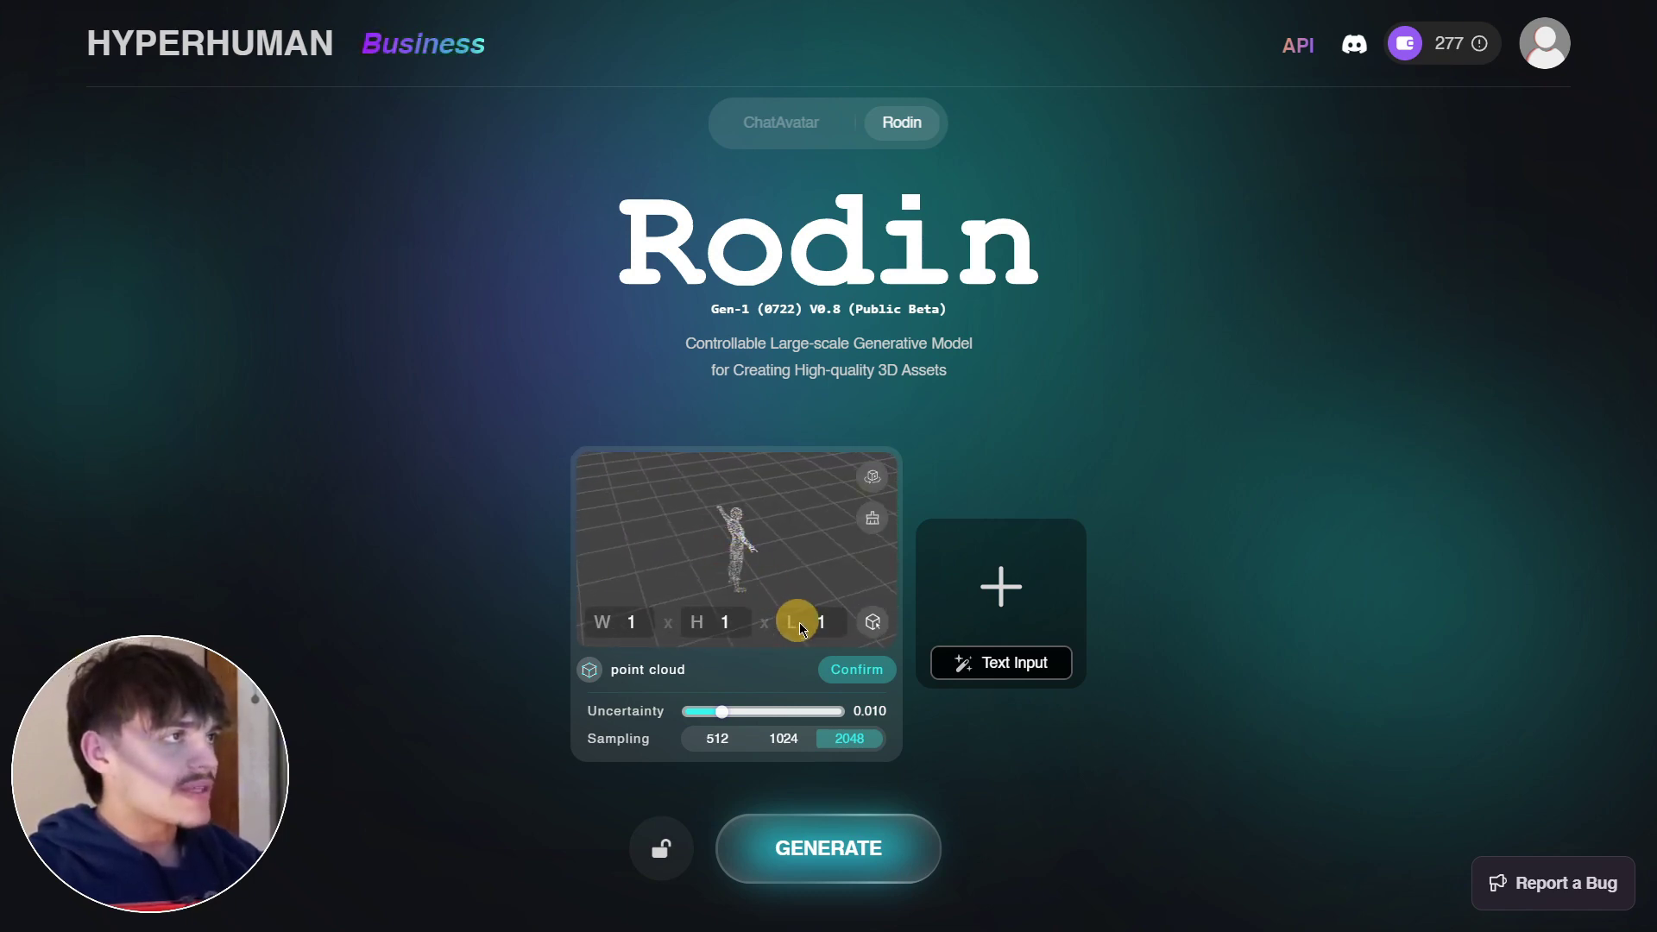
left_click(837, 670)
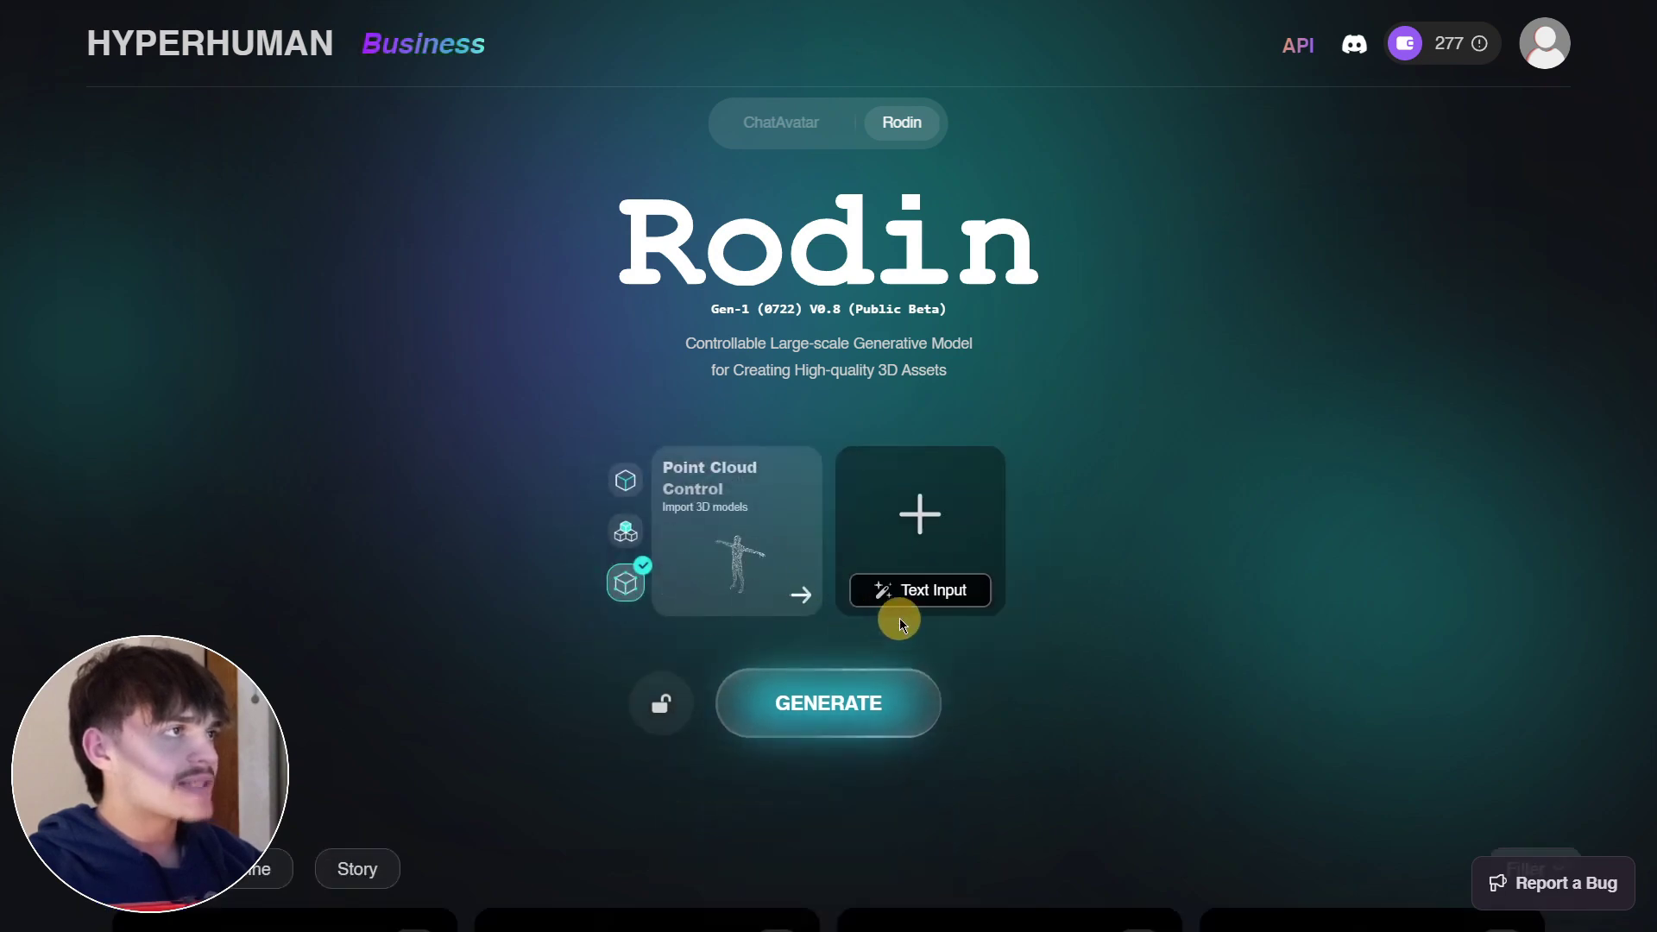
Add the reference image of the cartoon man in light shirt and jeans and generate the 3D model
left_click(921, 519)
double_click(402, 205)
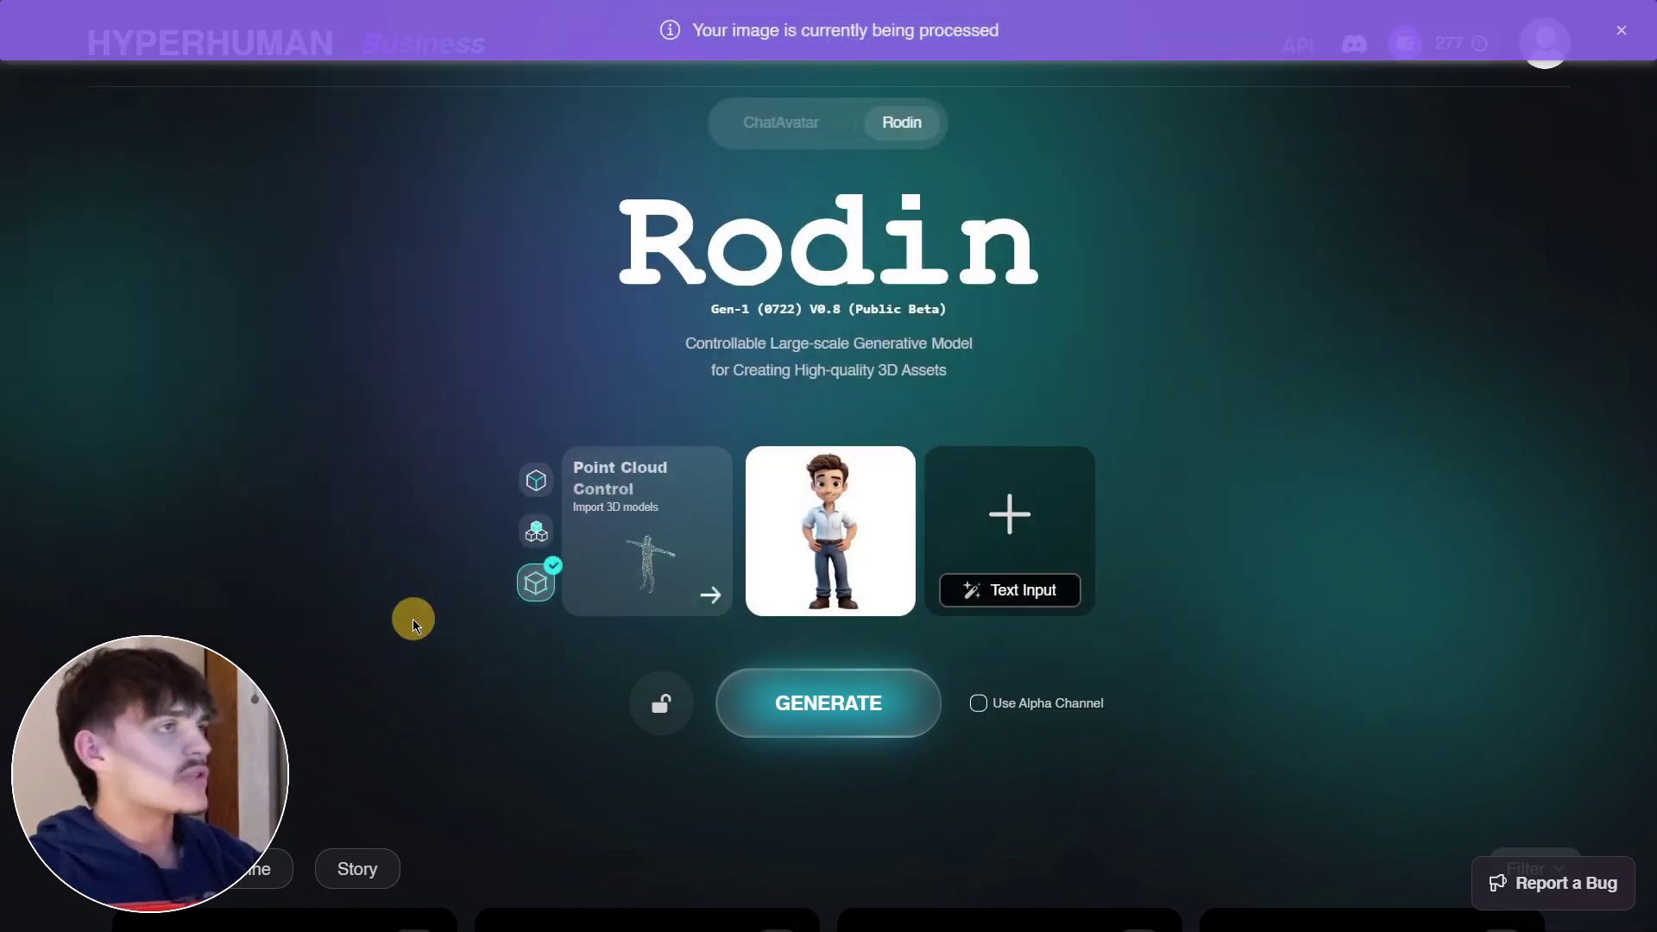
left_click(831, 706)
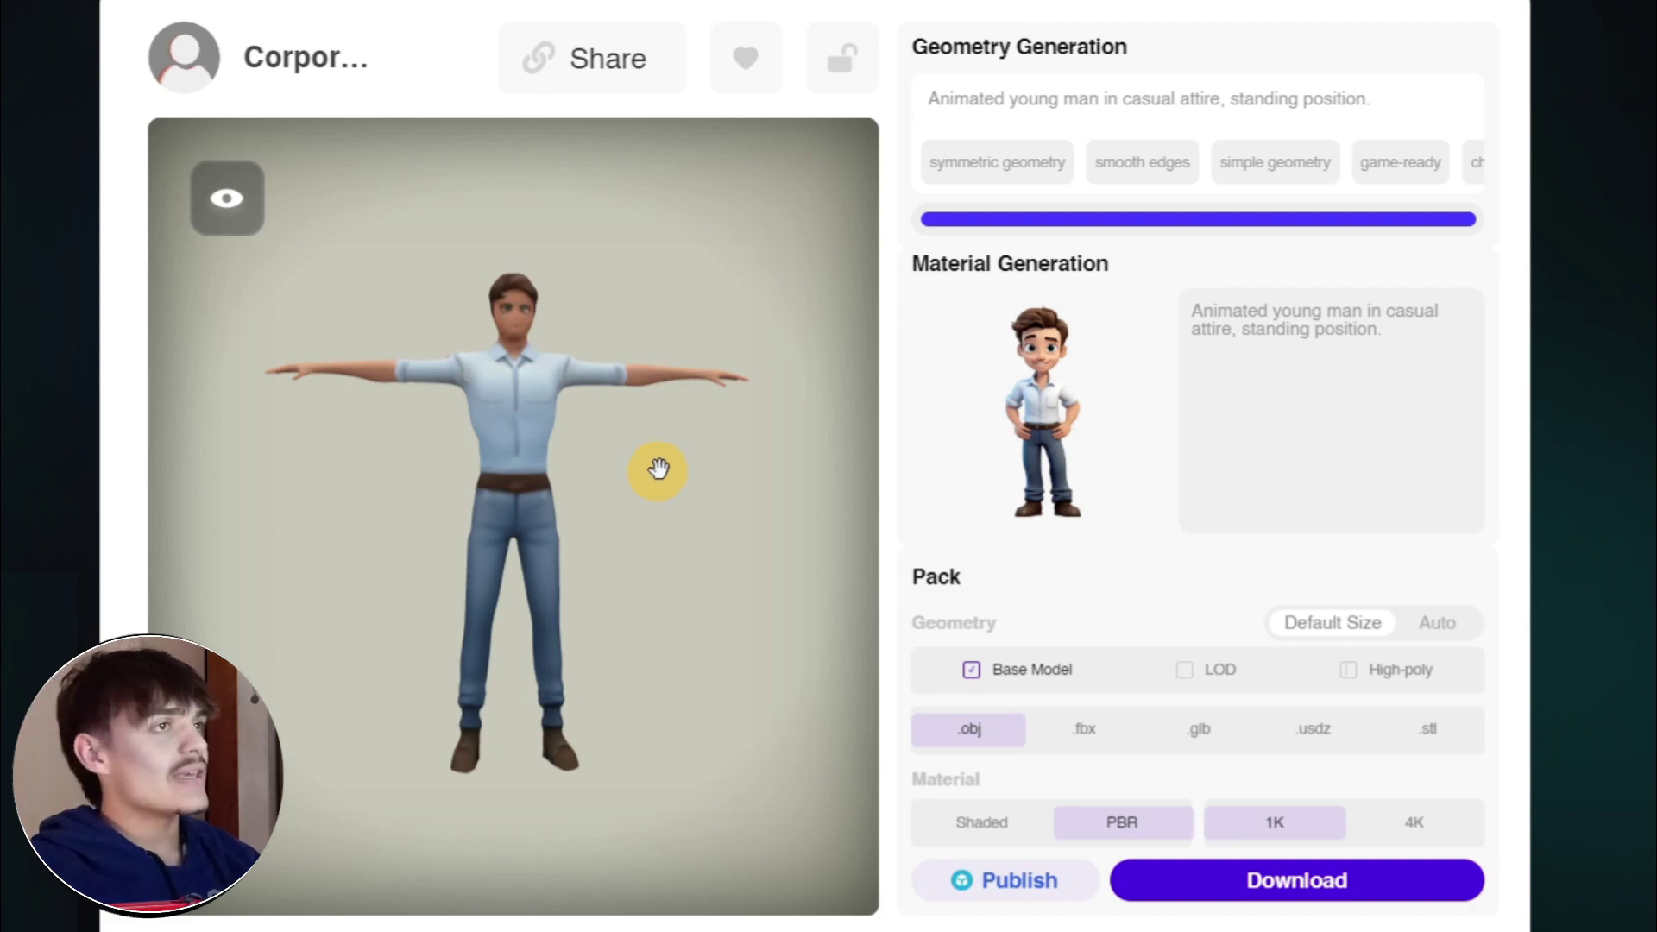
left_click(1017, 437)
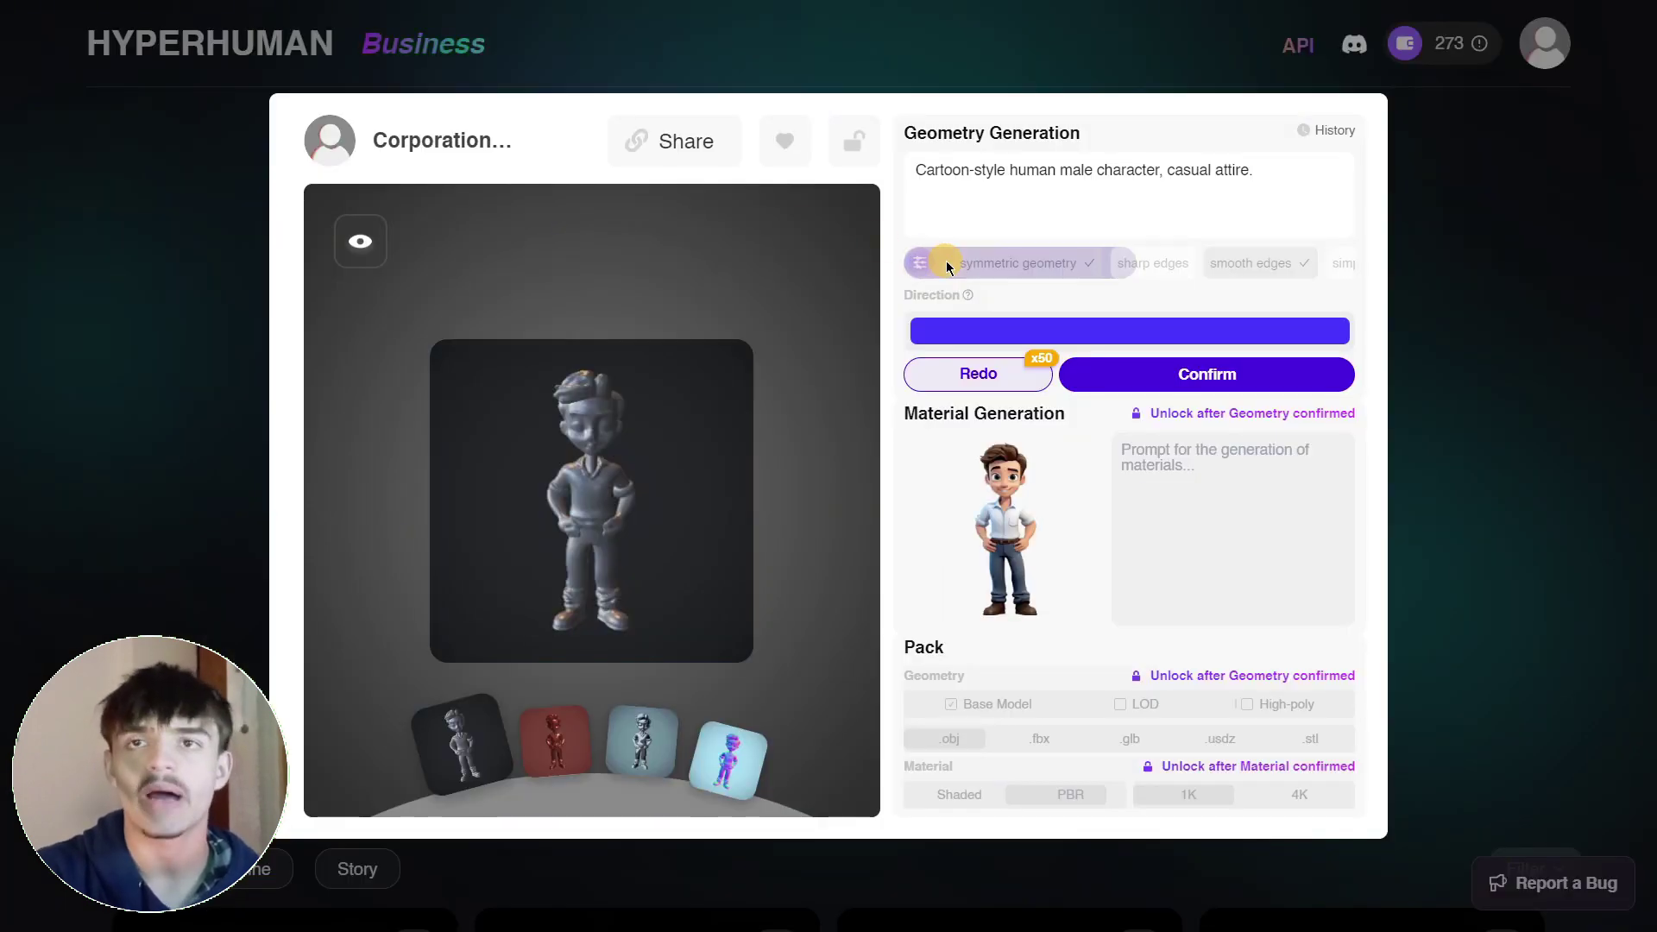
Enable the advanced geometry options for the cartoon man and set the mode to Rest
left_click(1343, 261)
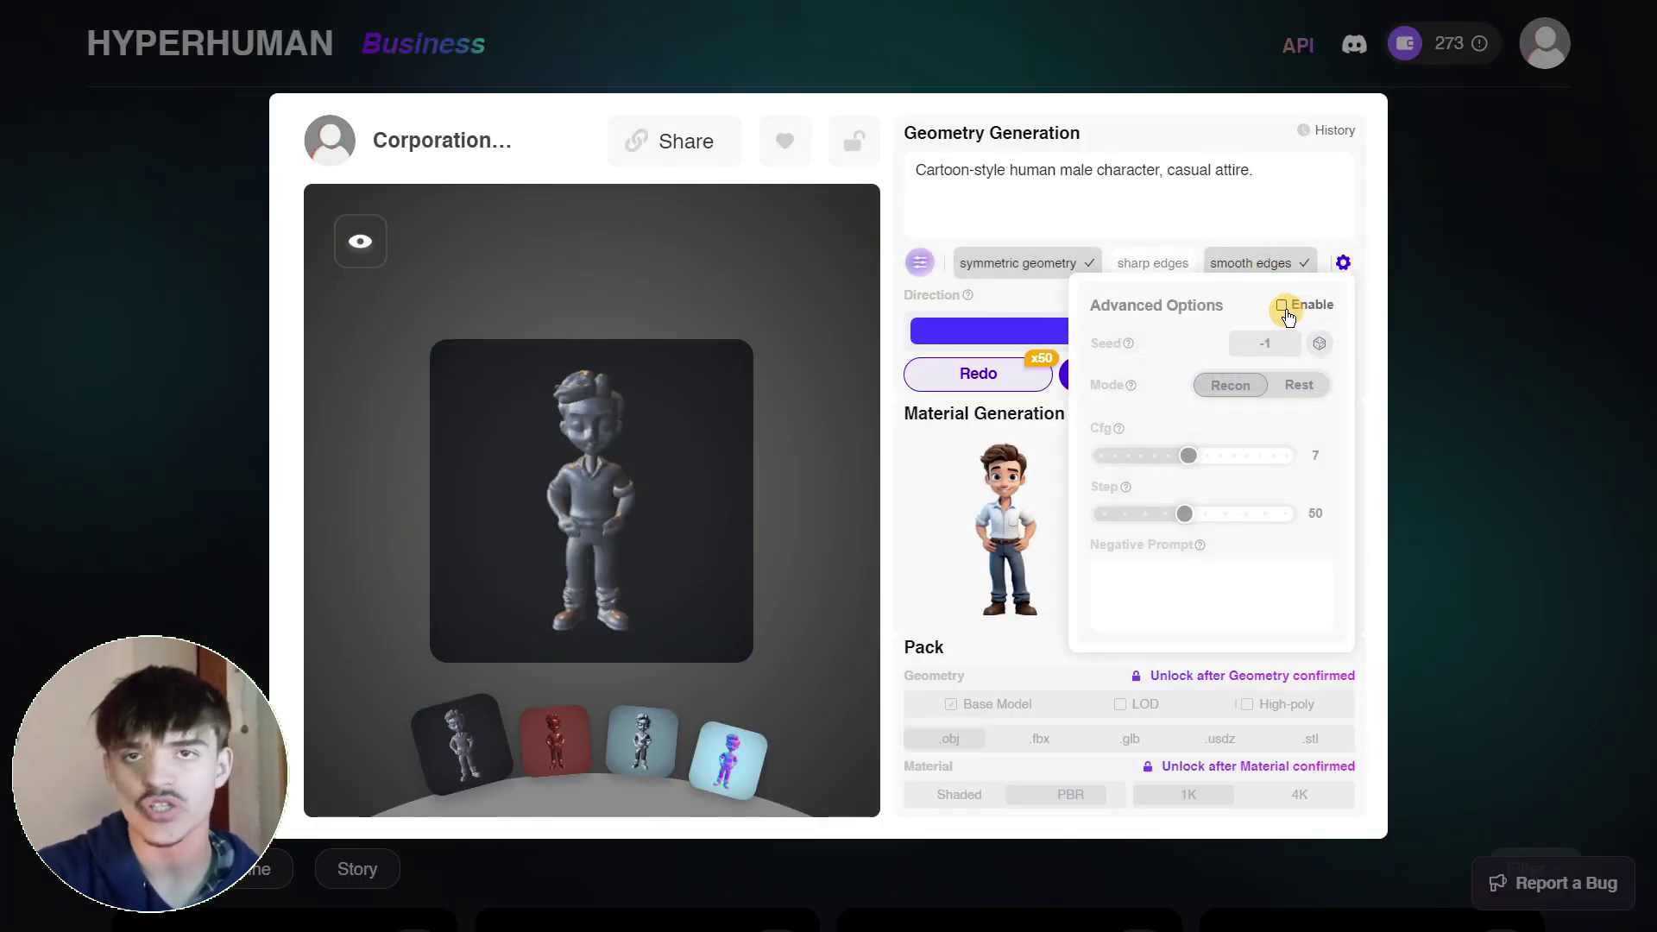
left_click(1283, 308)
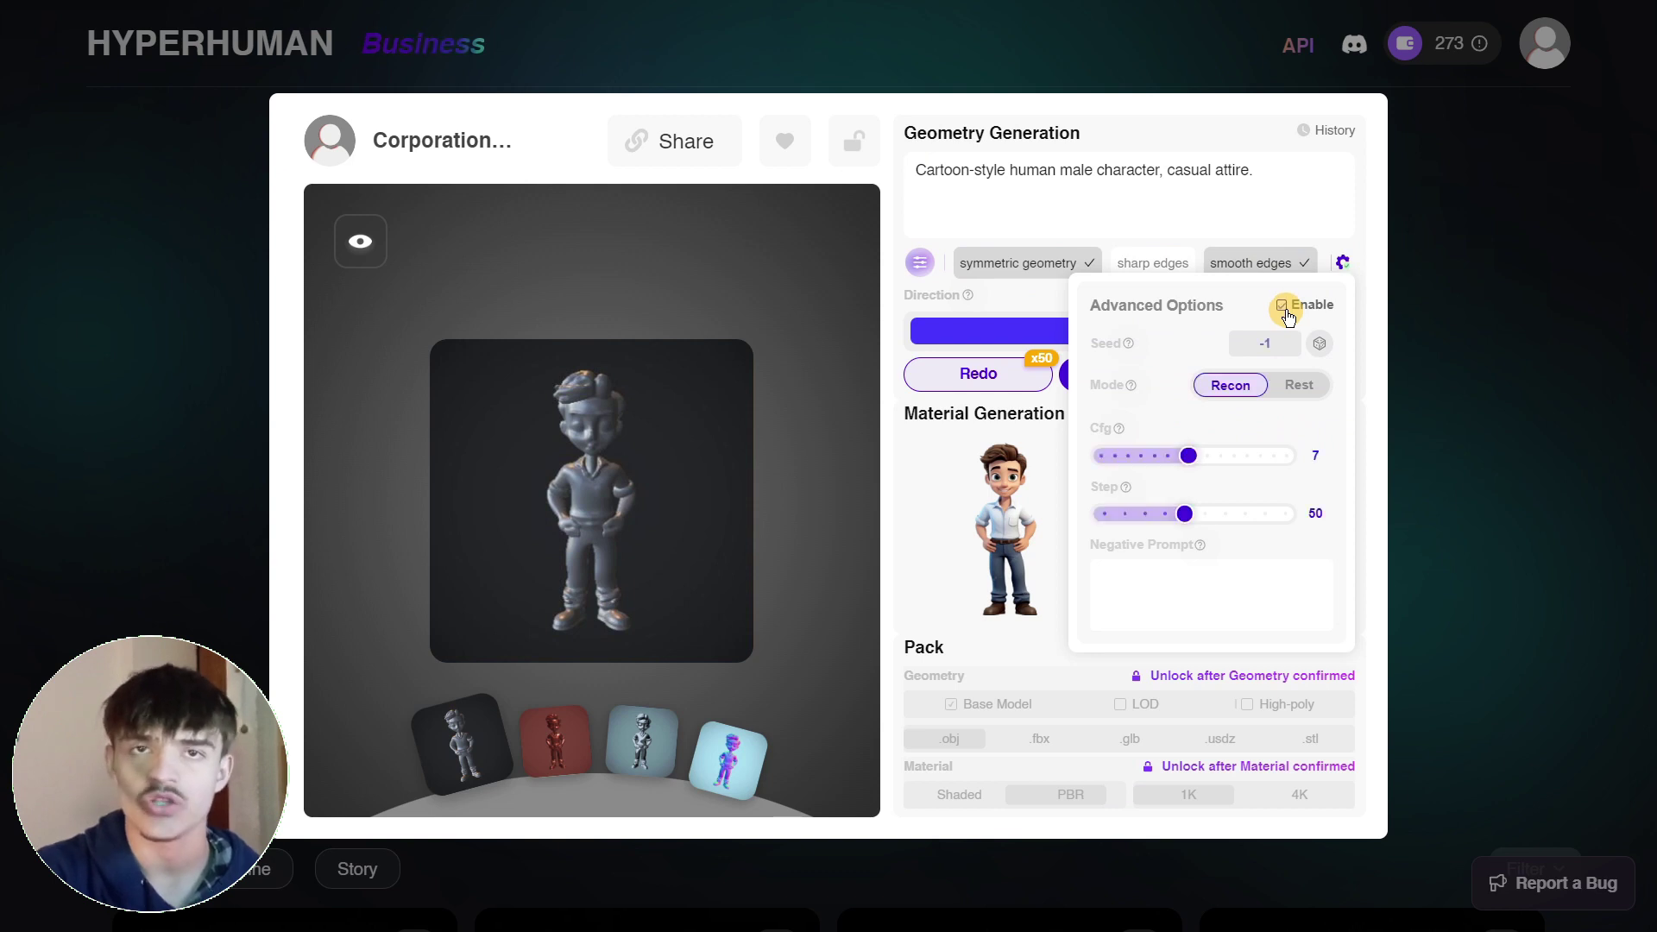
left_click(1295, 389)
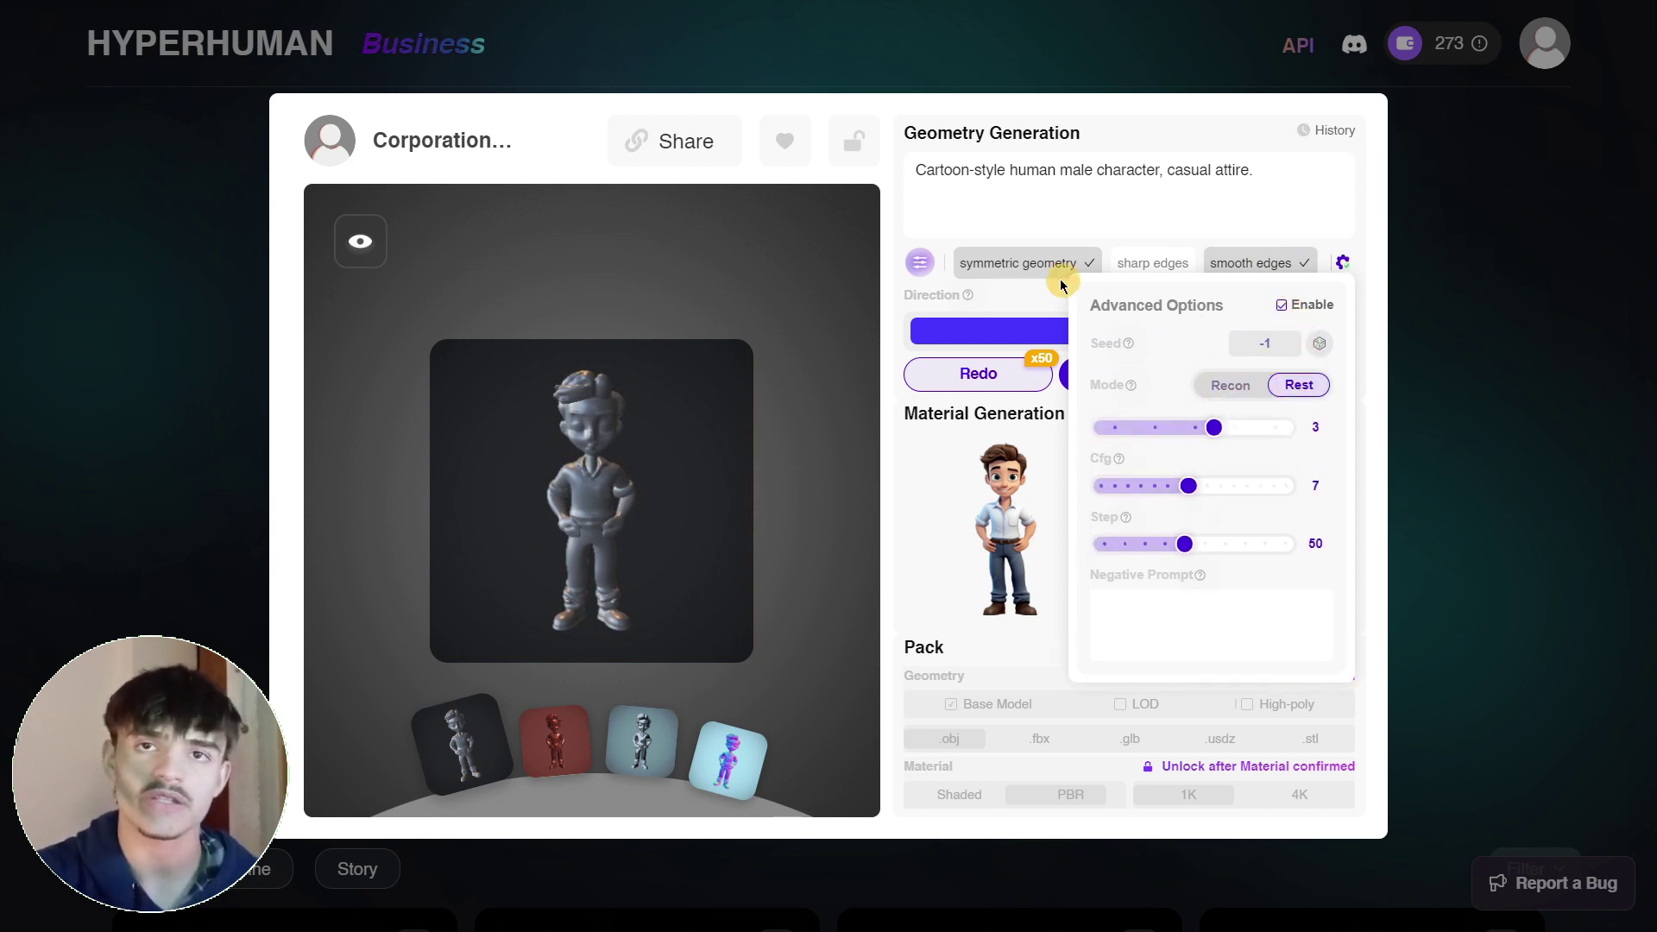
left_click(914, 434)
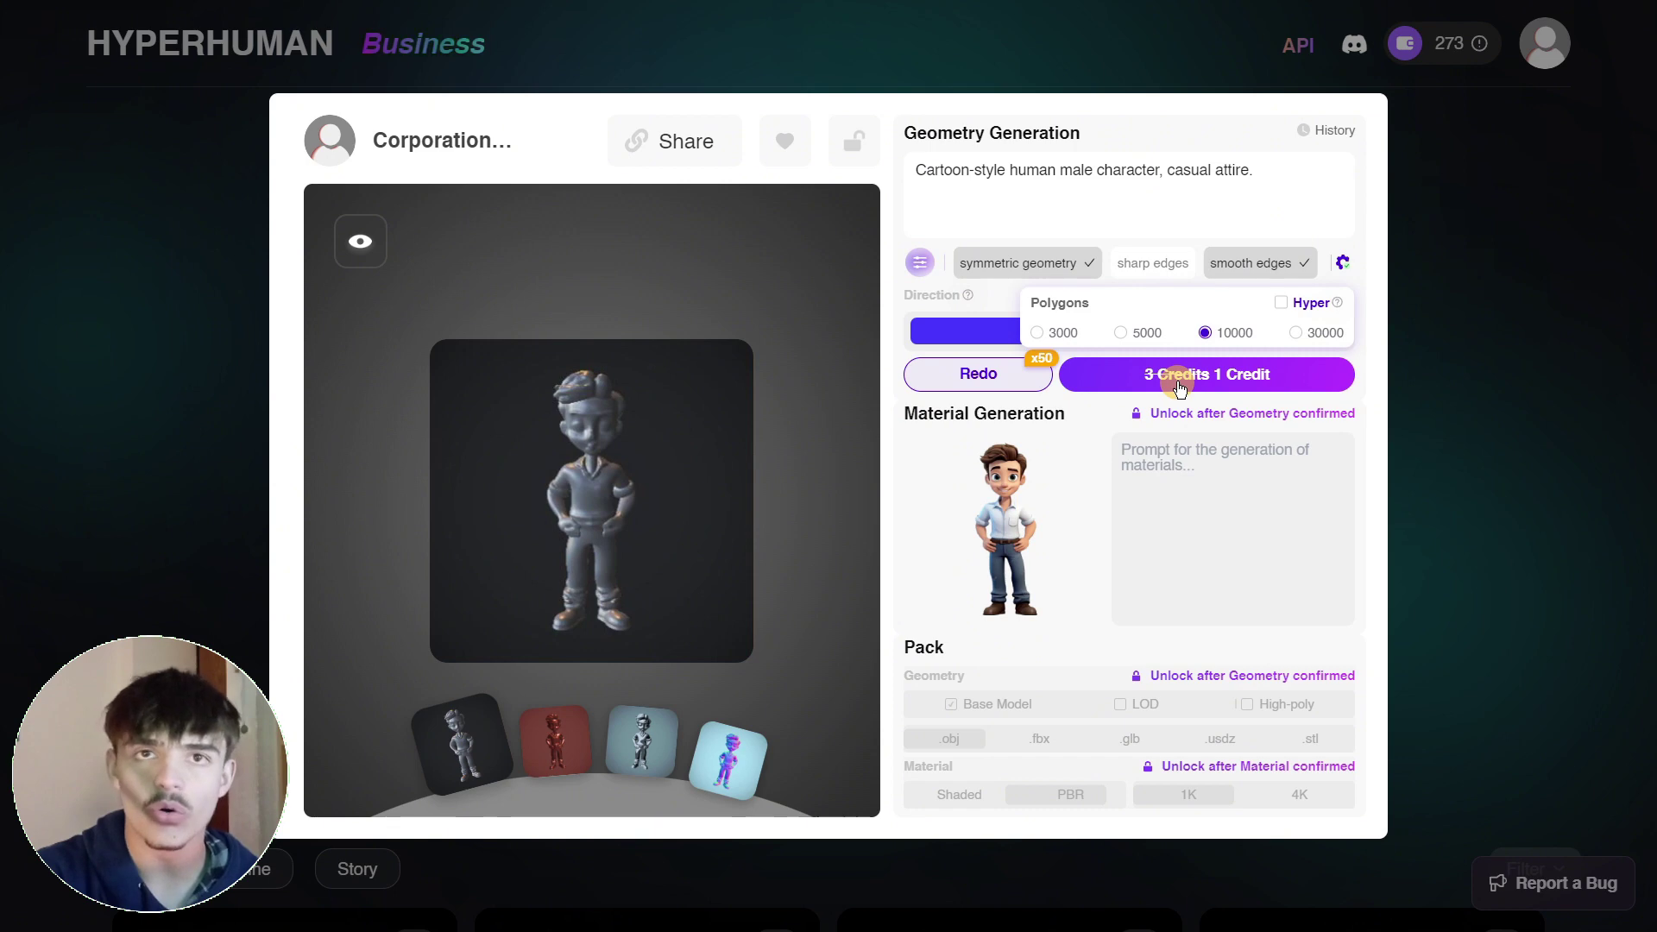
left_click(1069, 373)
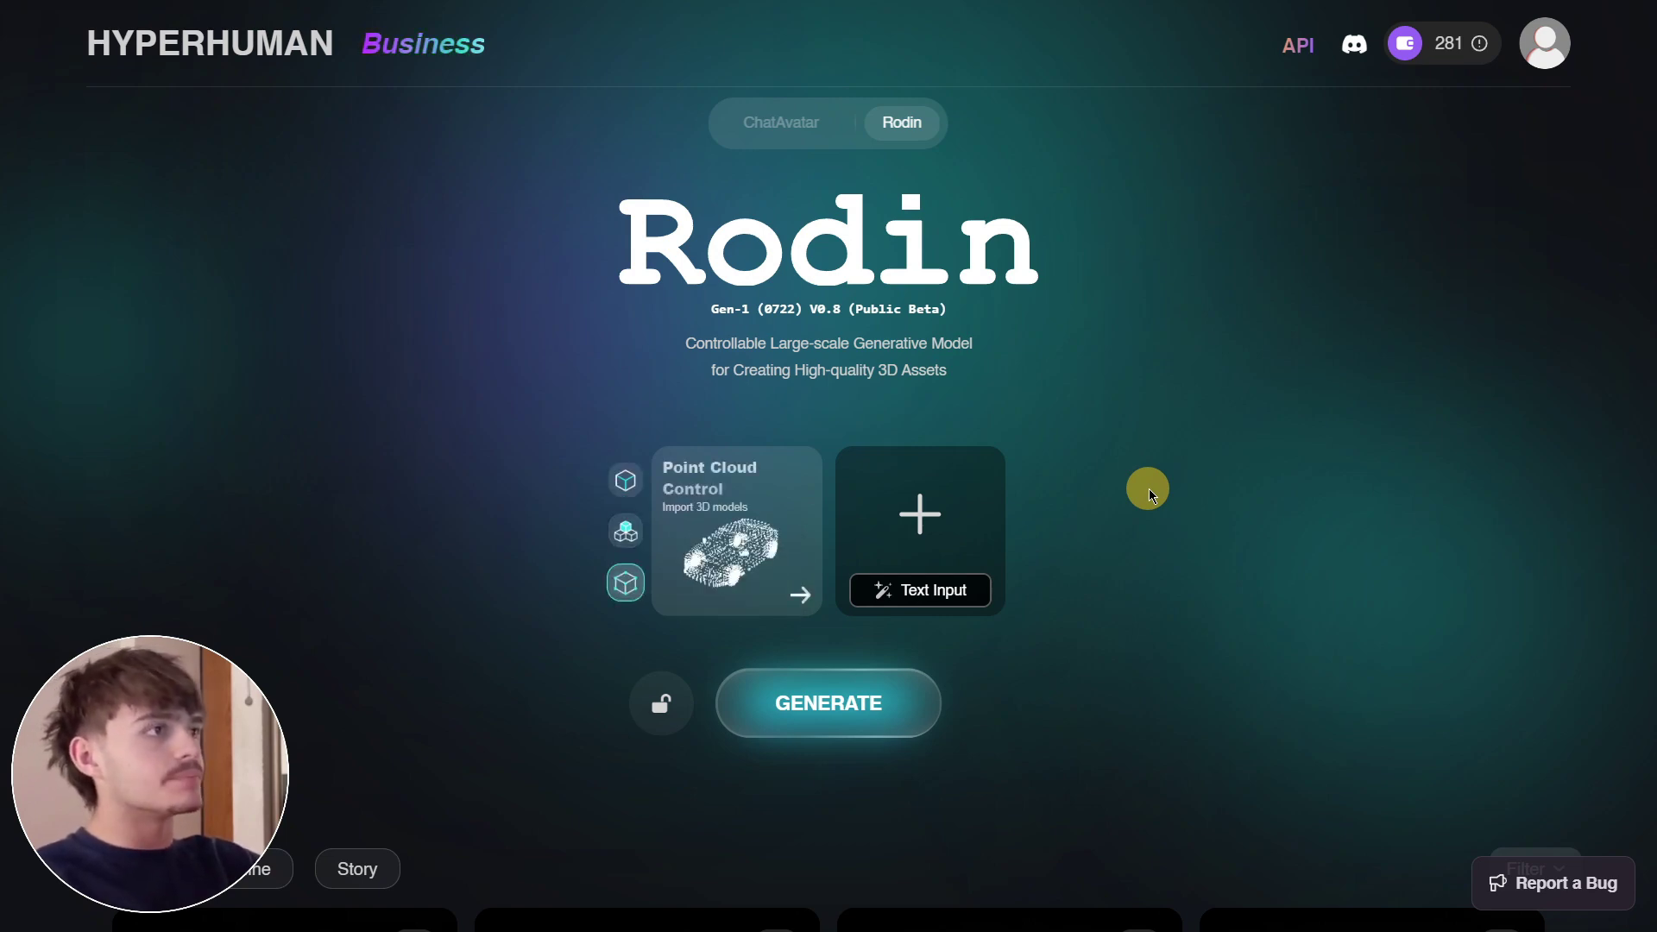
Browse the gallery of featured assets to examine the models other creators have generated
scroll(1165, 446, "down", 1)
scroll(1167, 446, "down", 5)
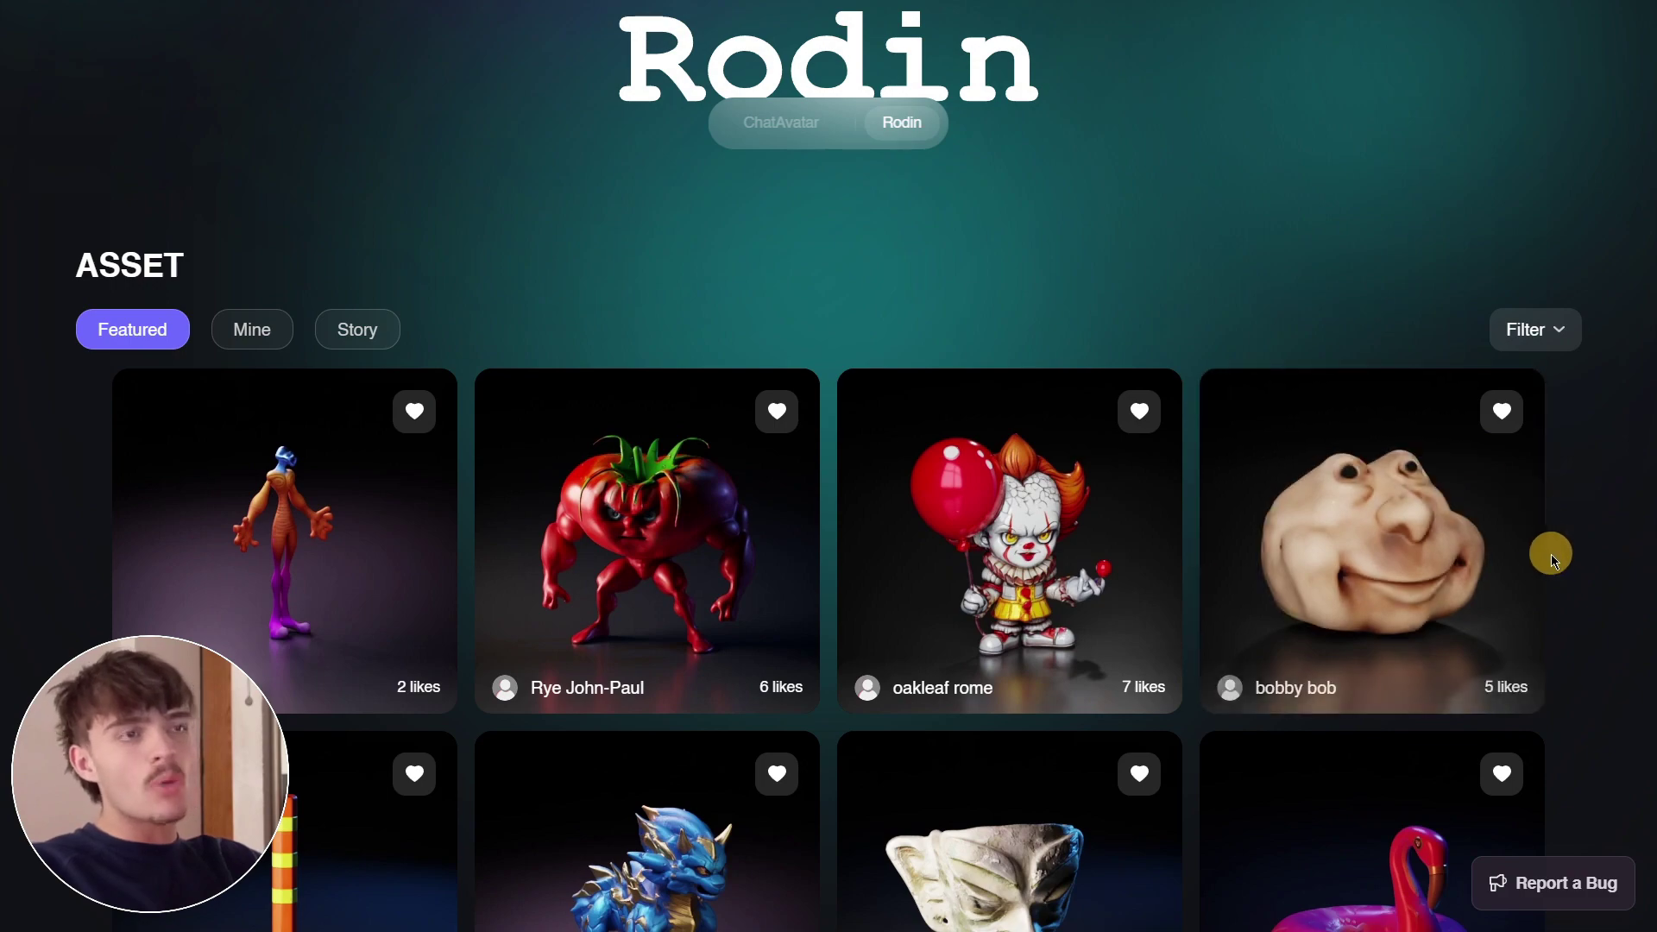
scroll(1554, 561, "down", 8)
scroll(1557, 563, "down", 4)
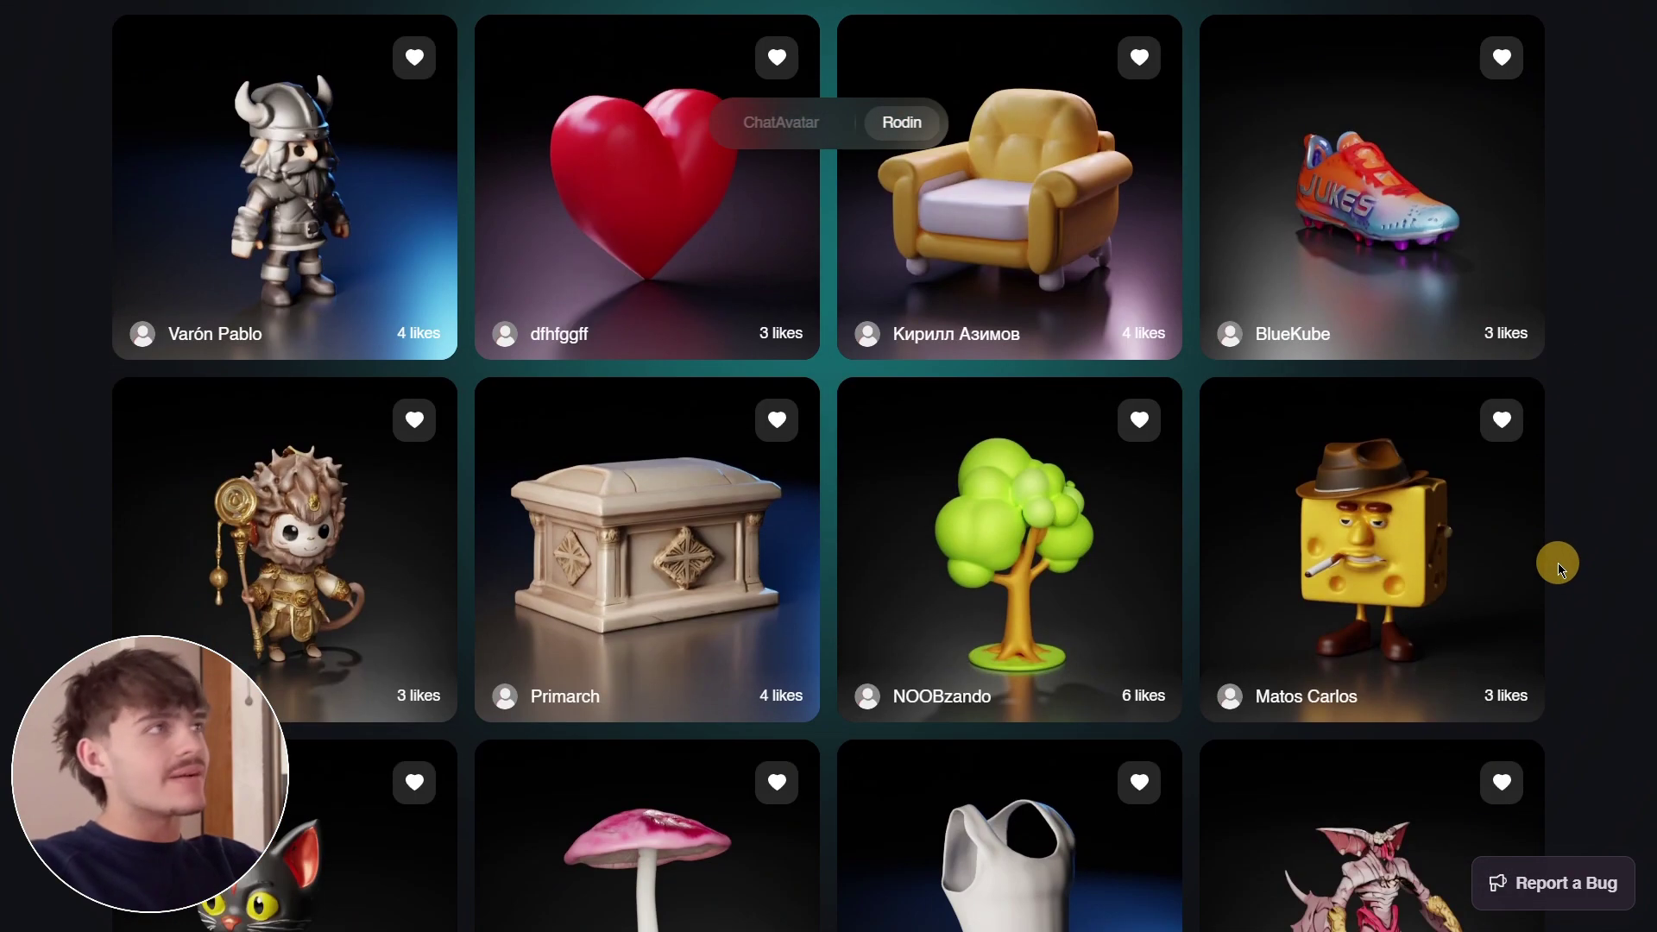
scroll(1559, 570, "down", 1)
scroll(1559, 568, "down", 9)
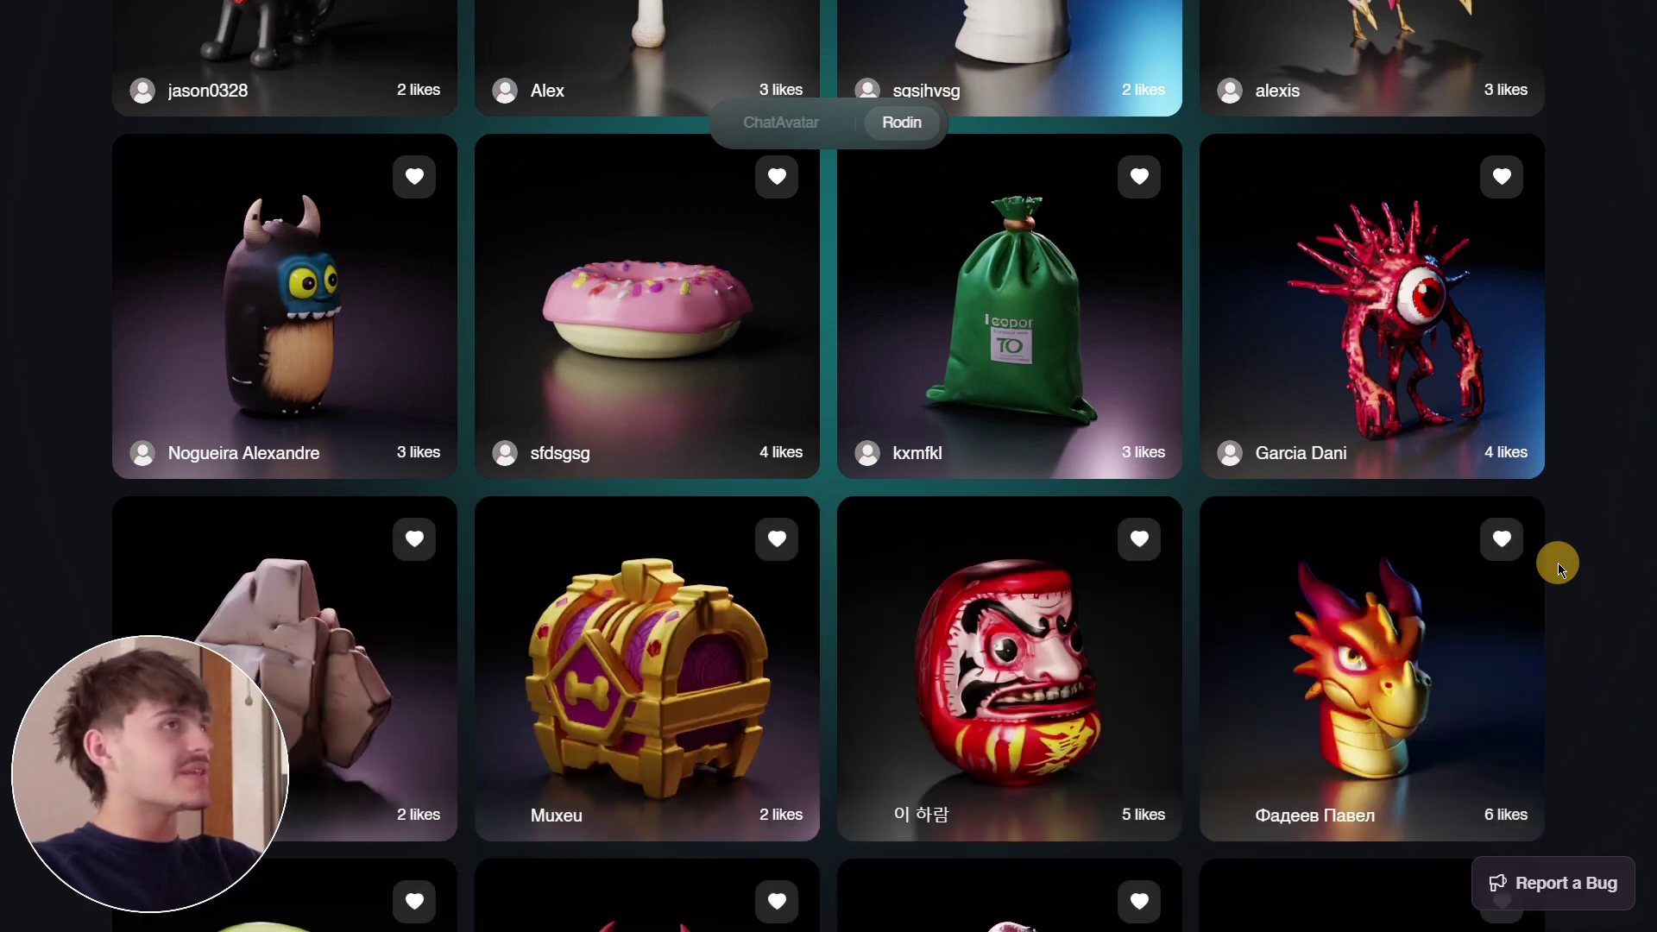
scroll(1559, 568, "down", 8)
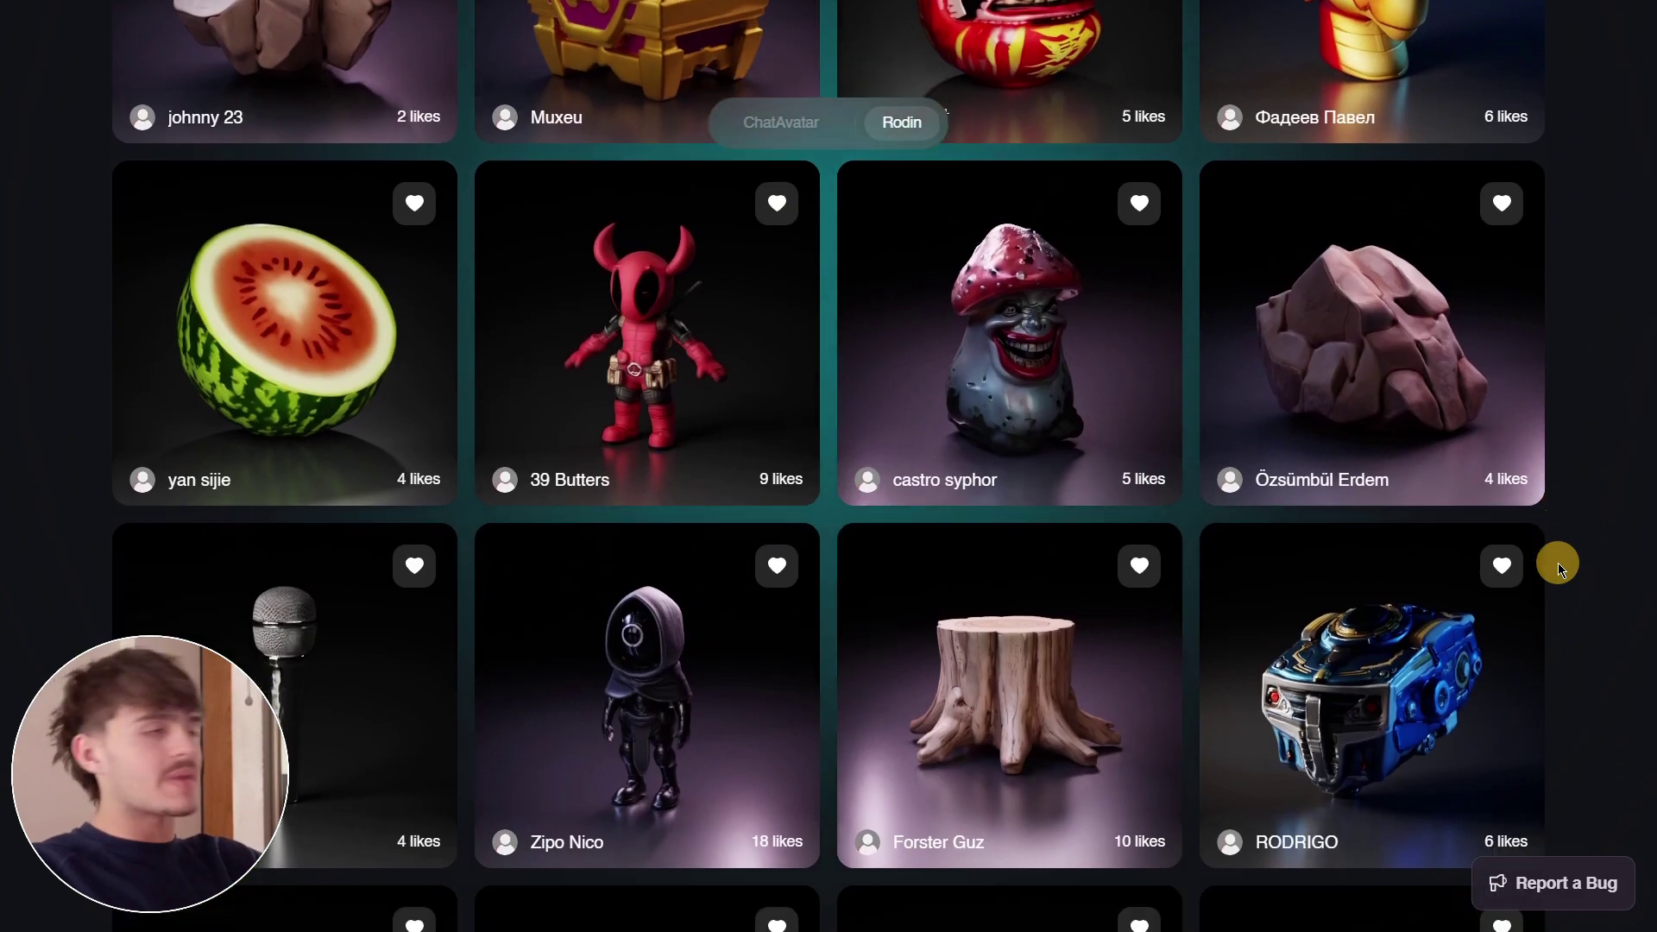
scroll(1559, 568, "down", 4)
scroll(1558, 568, "down", 10)
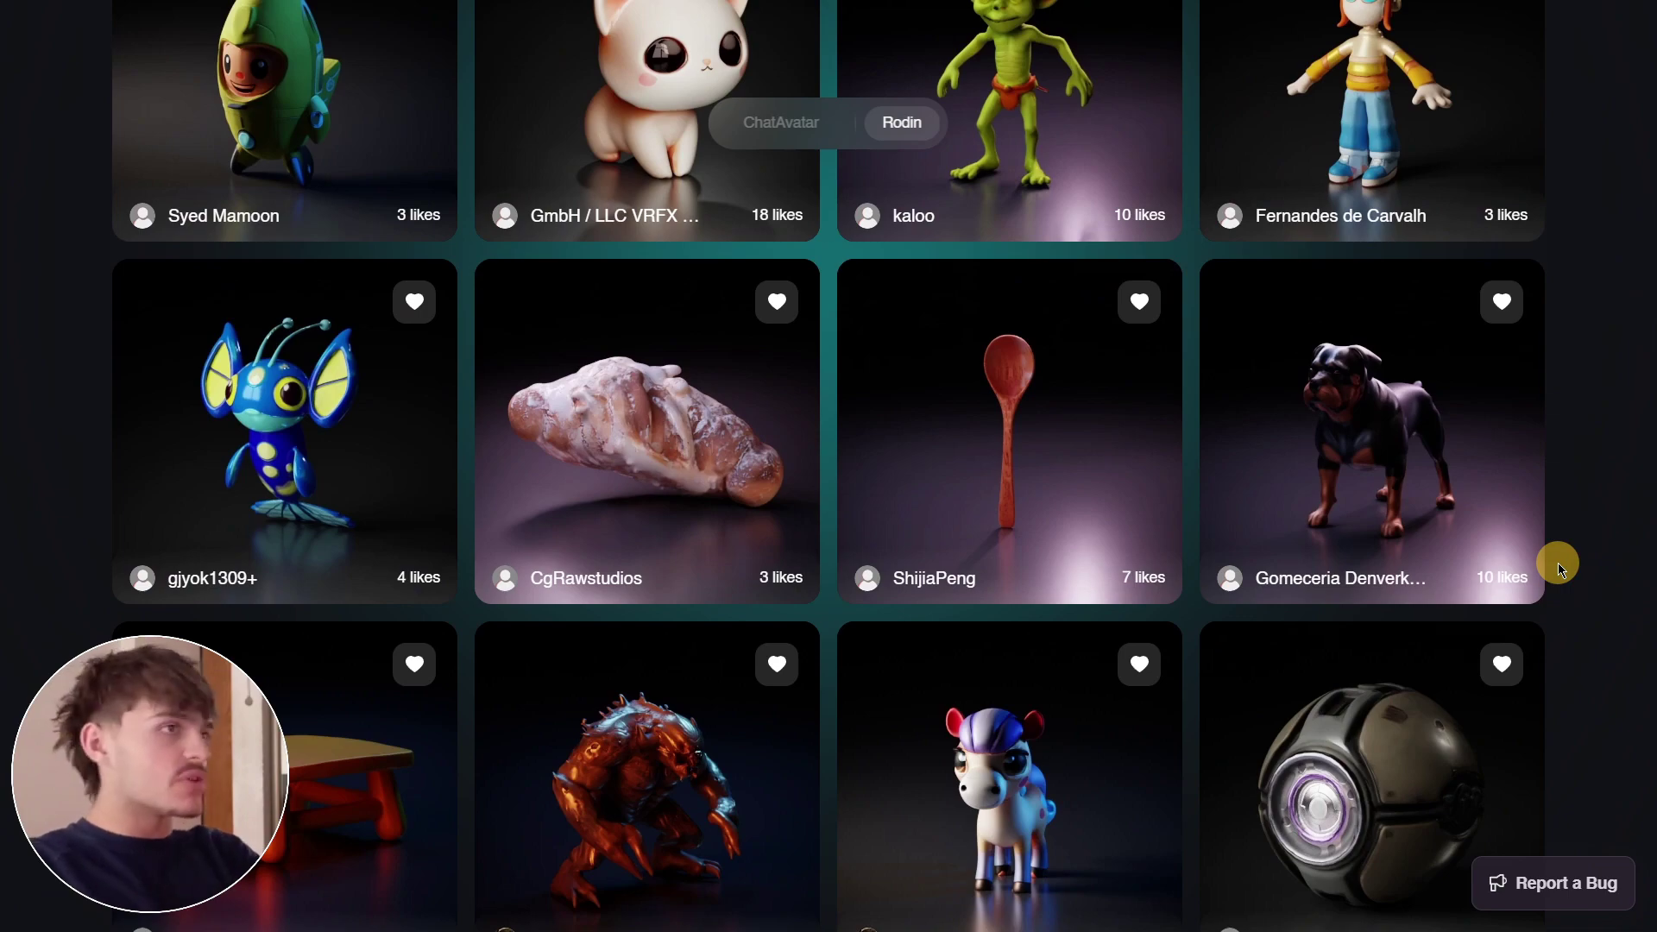
scroll(1559, 568, "down", 5)
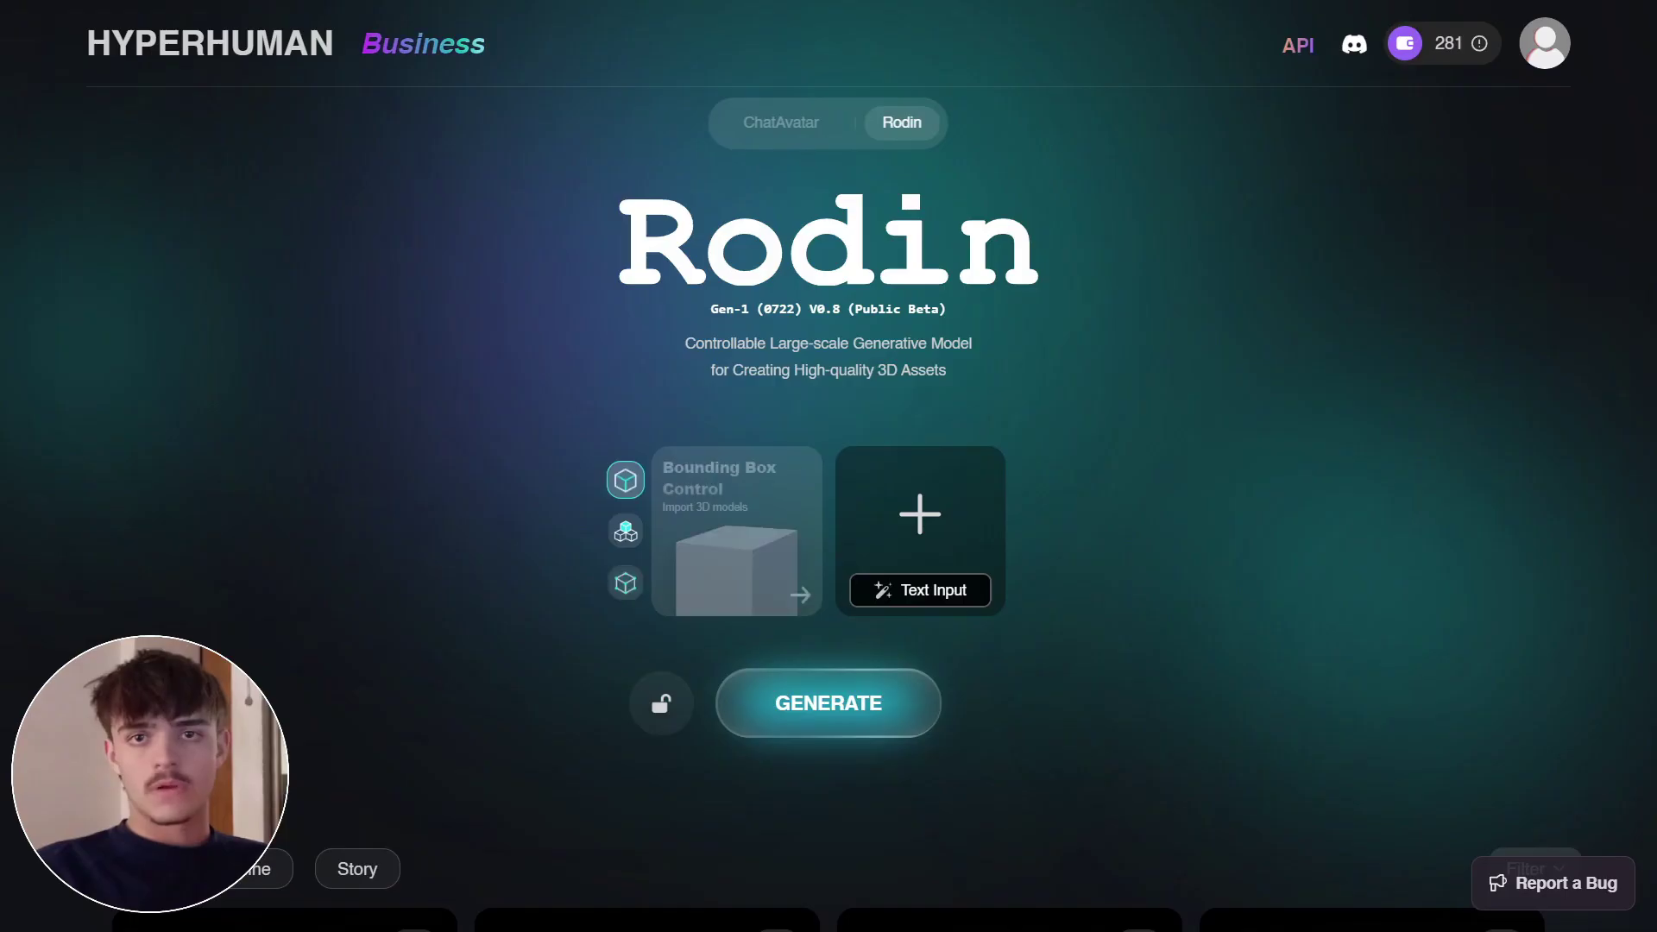